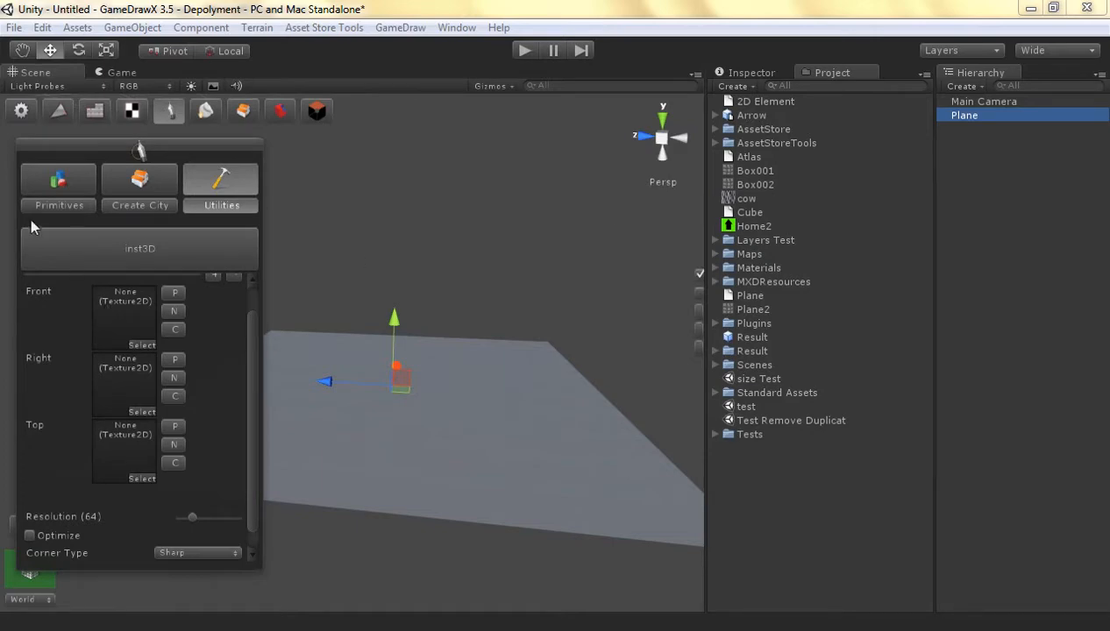
Reopen the inst3D utility and look through its Front, Right and Top layers, resolution and corner type settings
{"action": "left_click", "coordinate": [133, 112]}
{"action": "left_click", "coordinate": [169, 112]}
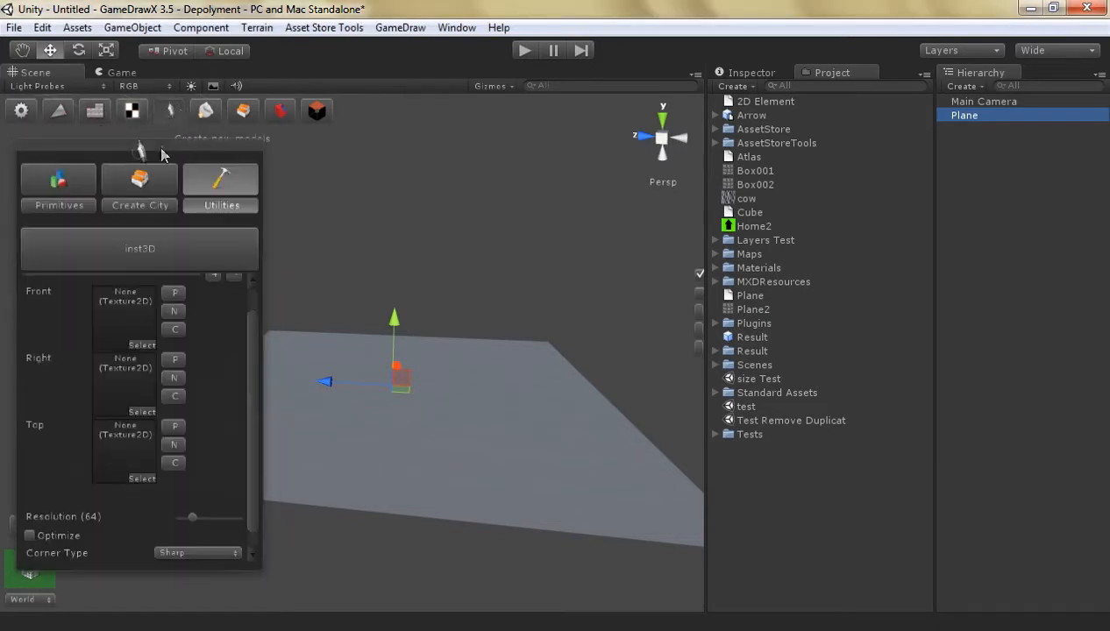
{"action": "left_click", "coordinate": [140, 261]}
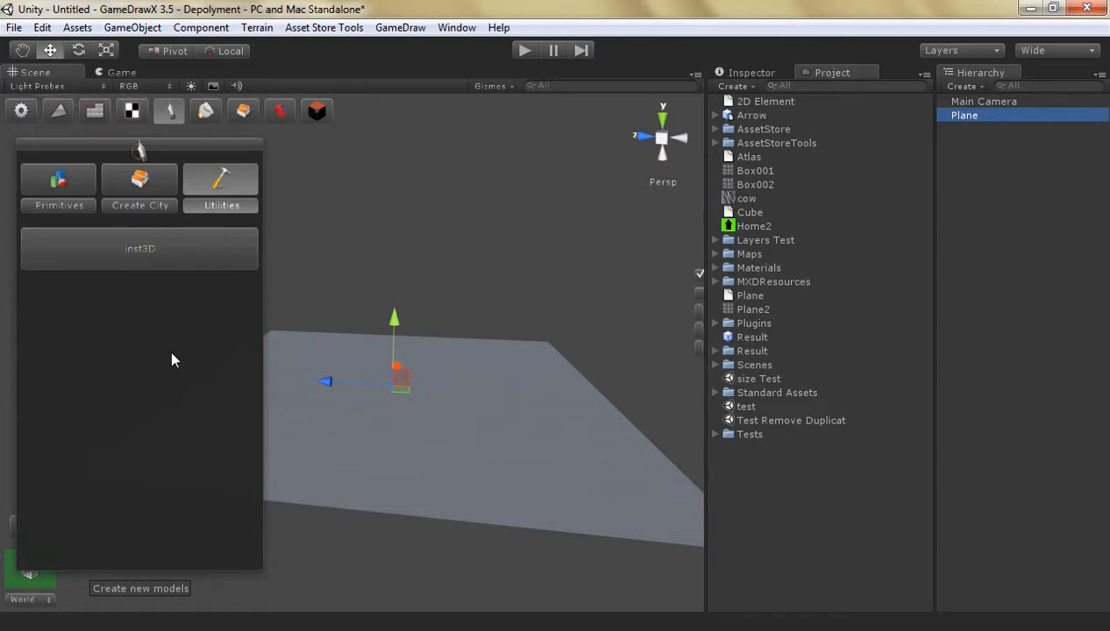
{"action": "left_click", "coordinate": [141, 249]}
{"action": "scroll", "coordinate": [243, 372], "scroll_direction": "up", "scroll_amount": 2}
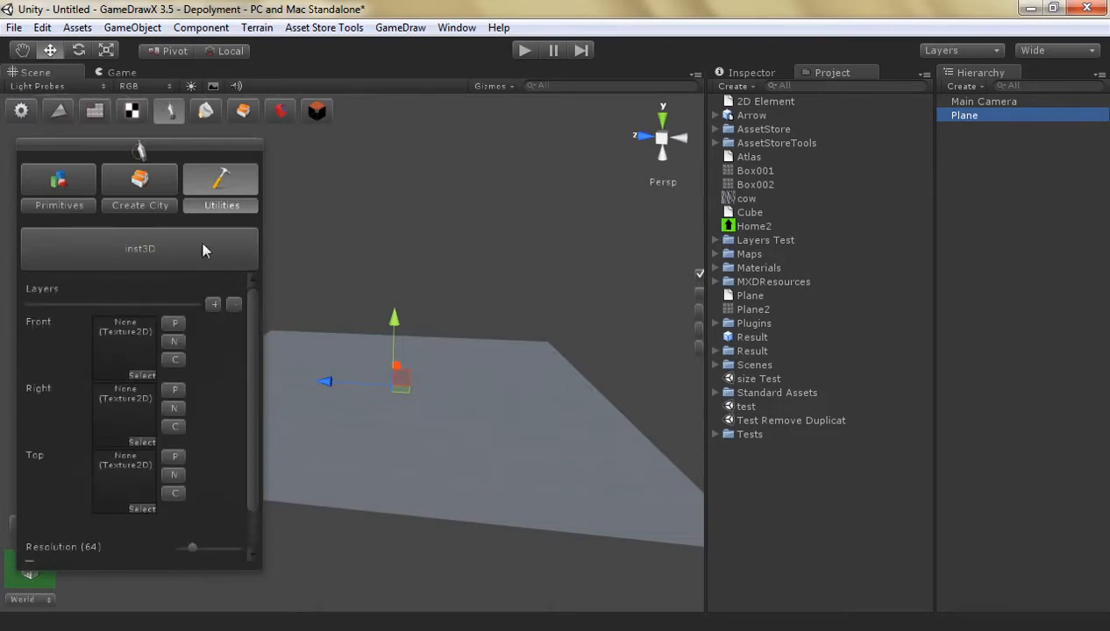
{"action": "scroll", "coordinate": [248, 361], "scroll_direction": "down", "scroll_amount": 2}
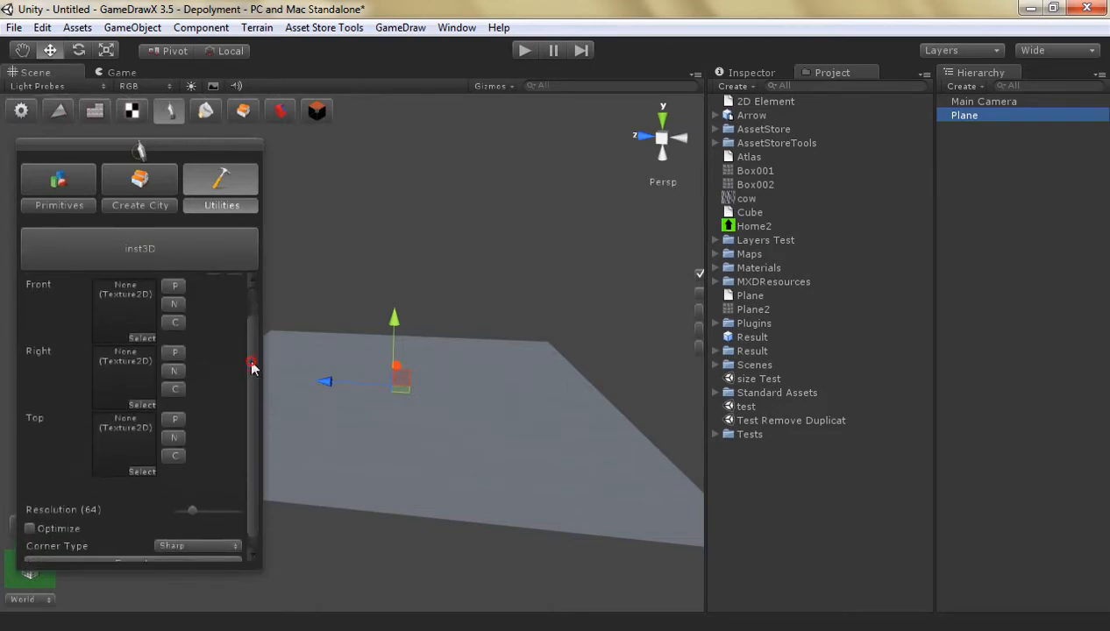
{"action": "scroll", "coordinate": [248, 354], "scroll_direction": "up", "scroll_amount": 2}
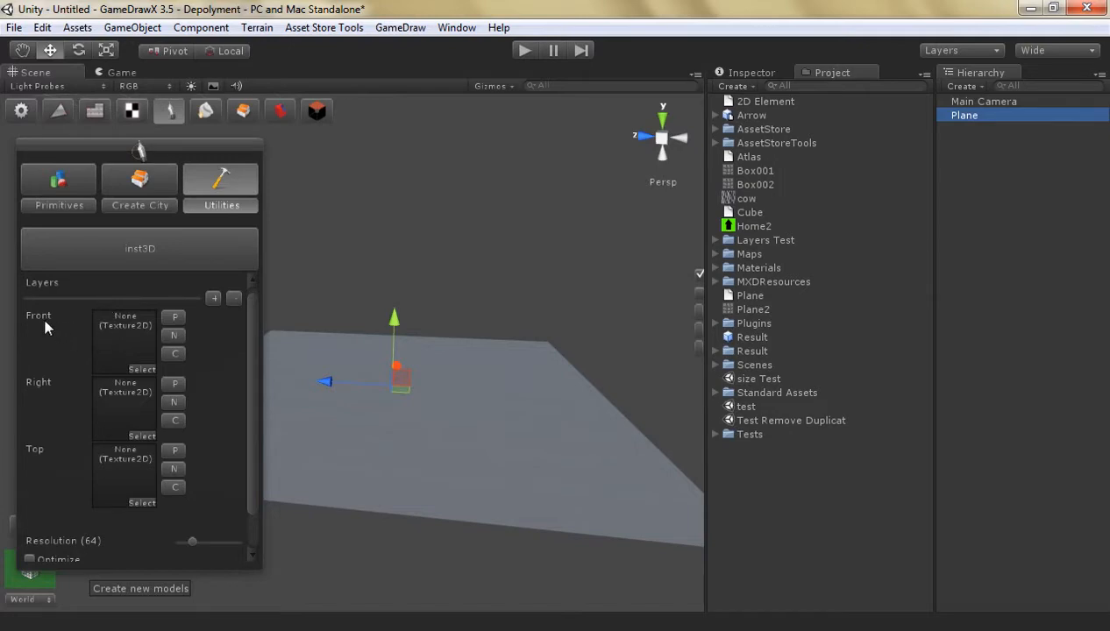
Create a new Front texture, clear it with a fully transparent fill (alpha 0) and show the white background
{"action": "left_click", "coordinate": [172, 335]}
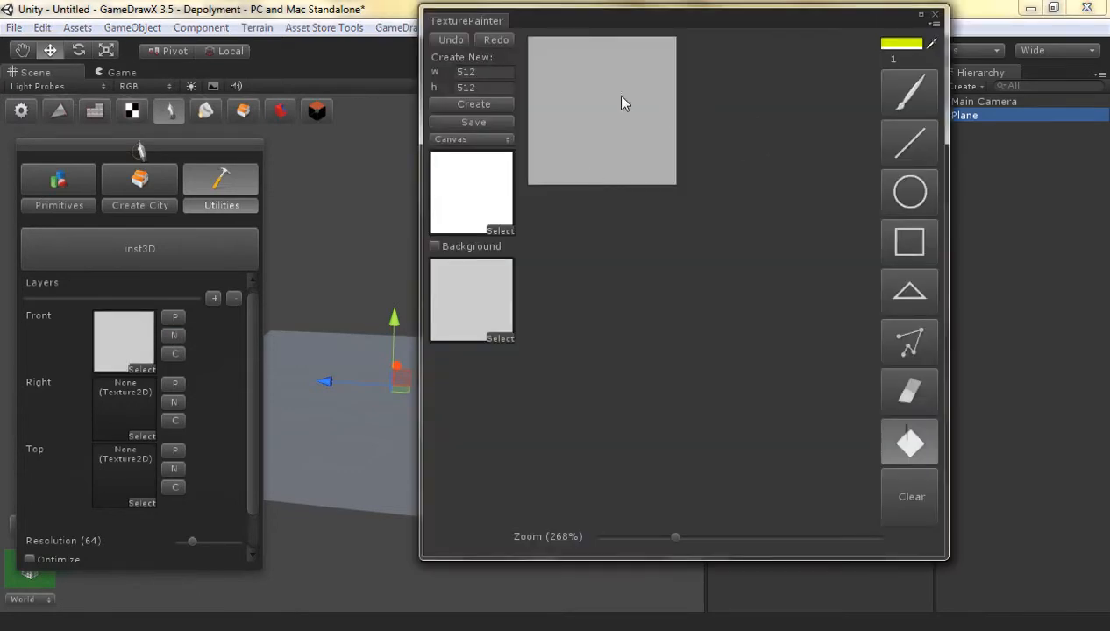
{"action": "left_click", "coordinate": [631, 134]}
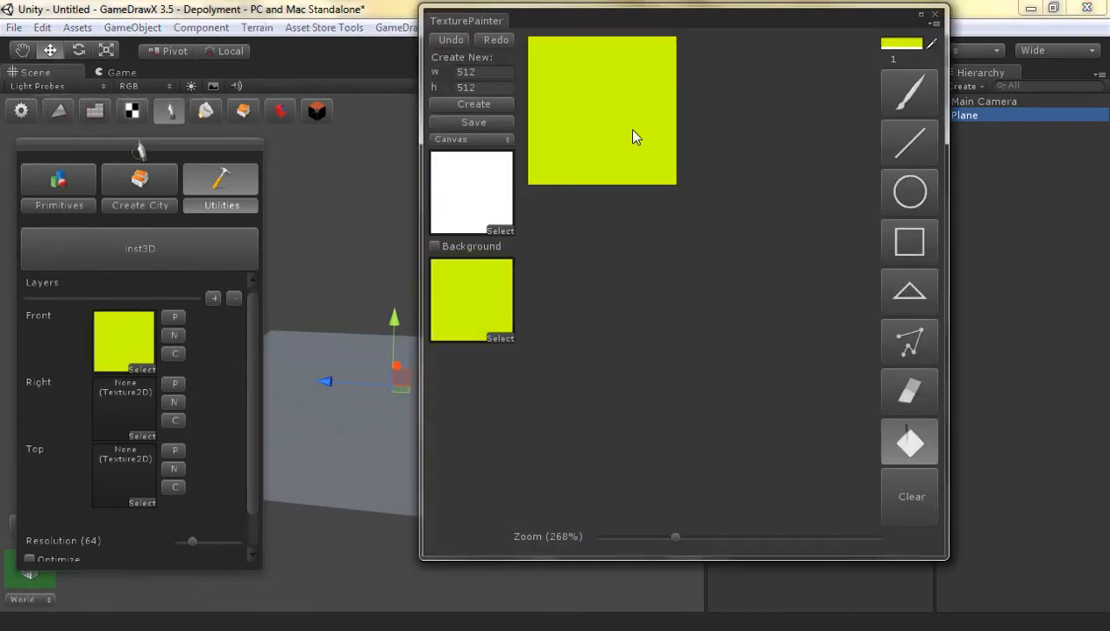
{"action": "left_click", "coordinate": [889, 45]}
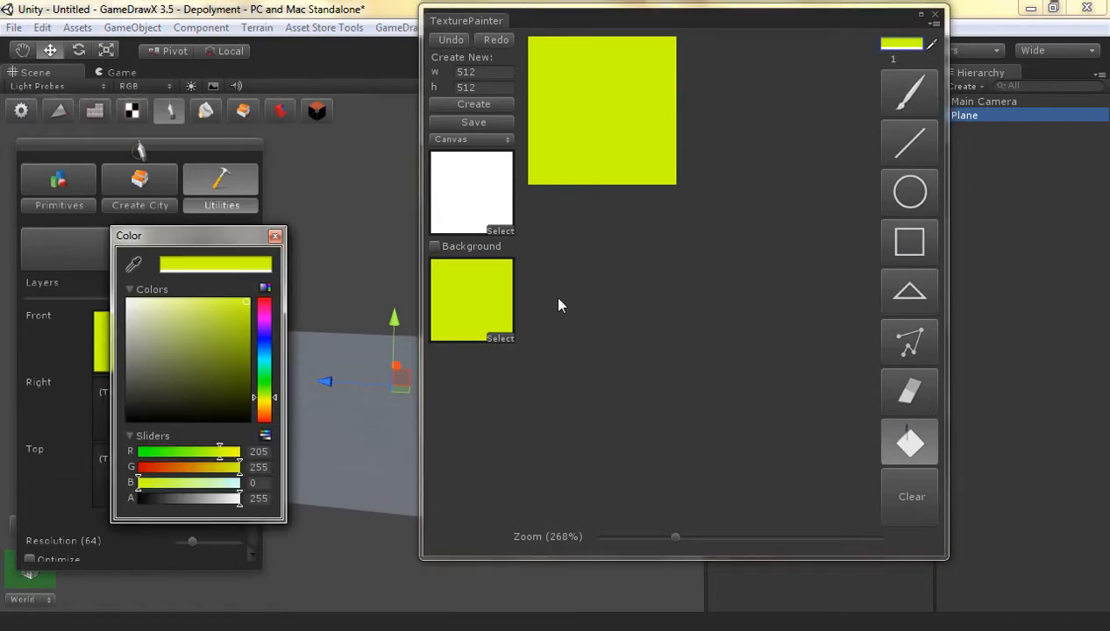
{"action": "left_click_drag", "start_coordinate": [240, 498], "coordinate": [77, 480]}
{"action": "left_click", "coordinate": [598, 104]}
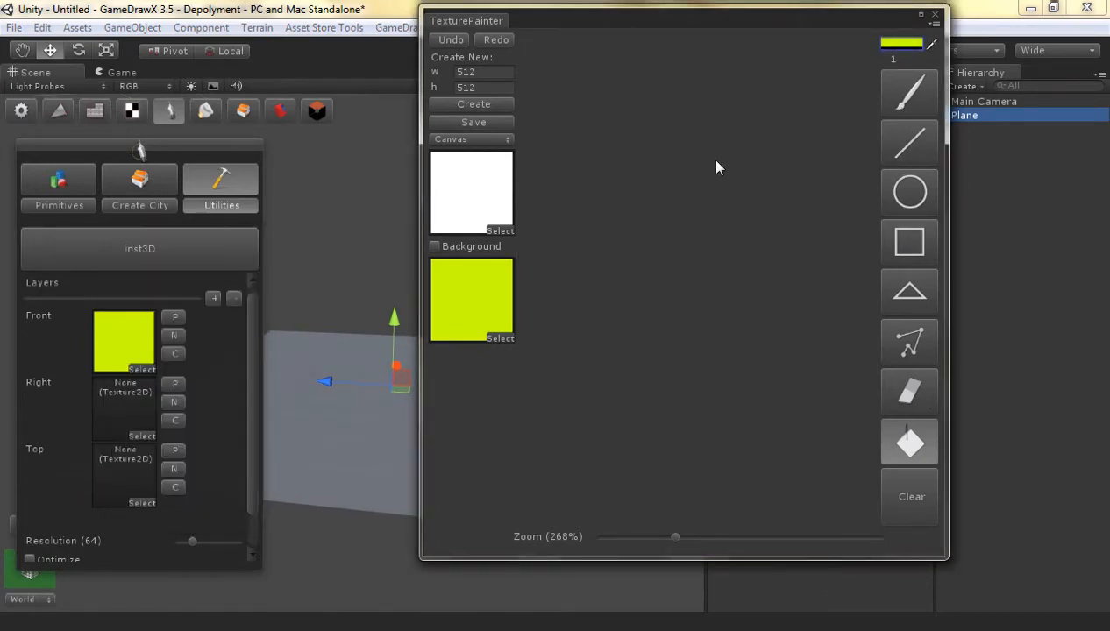
{"action": "left_click", "coordinate": [474, 246]}
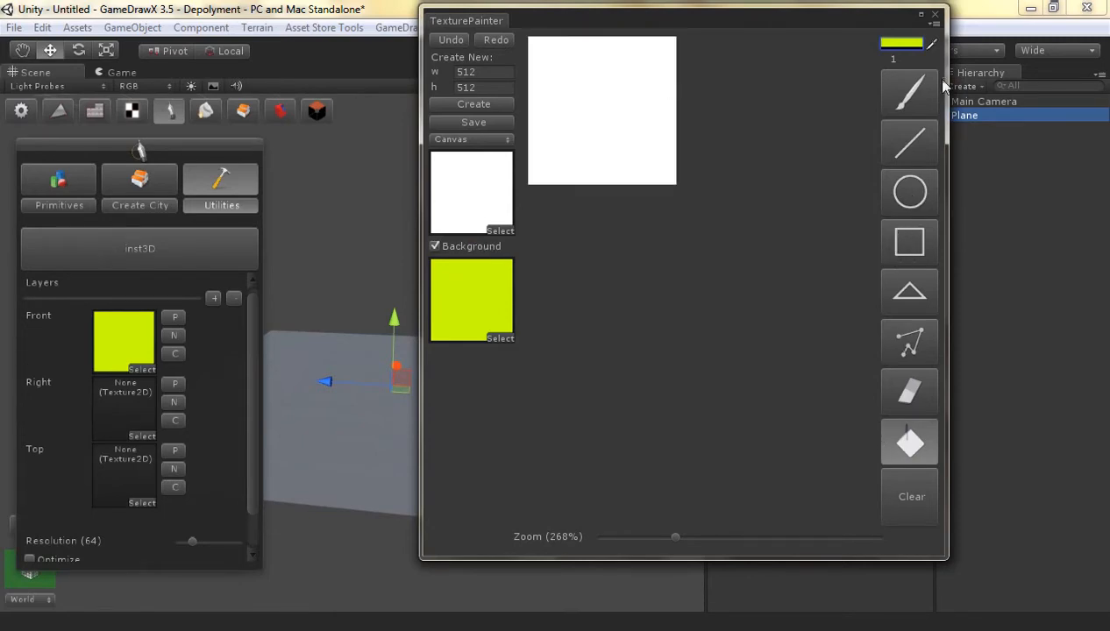
Fill the Front canvas with opaque yellow-green and clear it again with an alpha 0 fill
{"action": "left_click", "coordinate": [896, 44]}
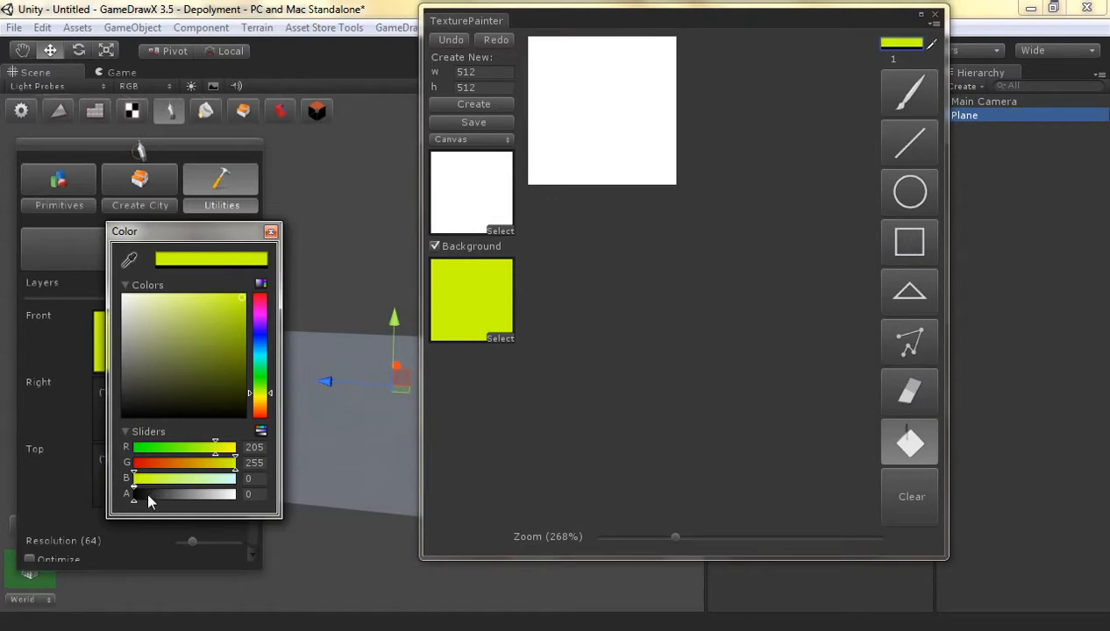
{"action": "left_click", "coordinate": [270, 231]}
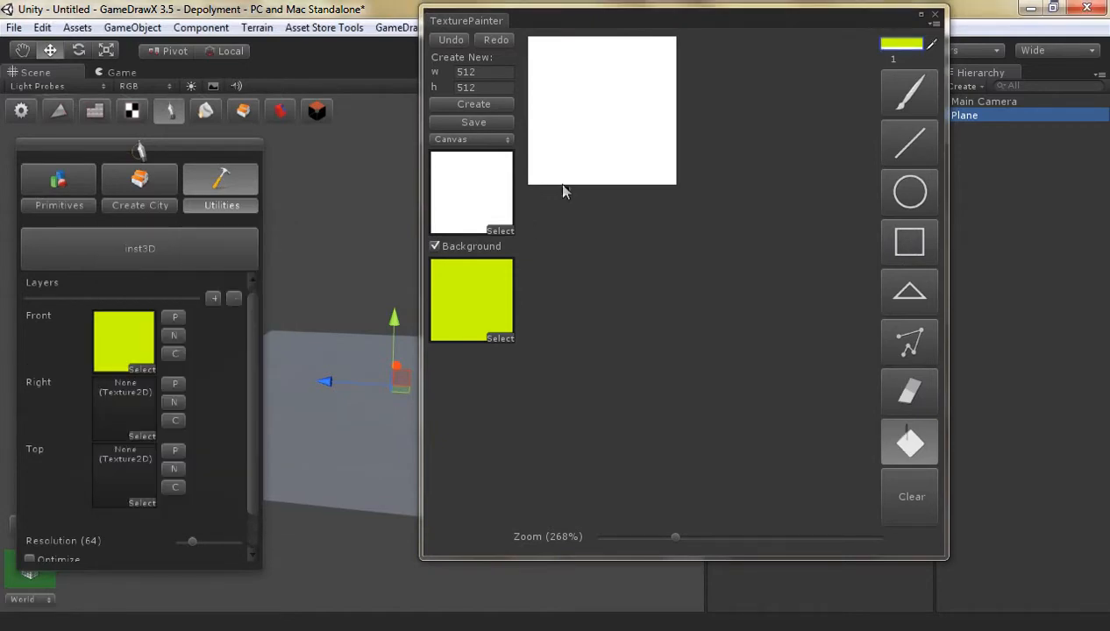
{"action": "left_click", "coordinate": [625, 98]}
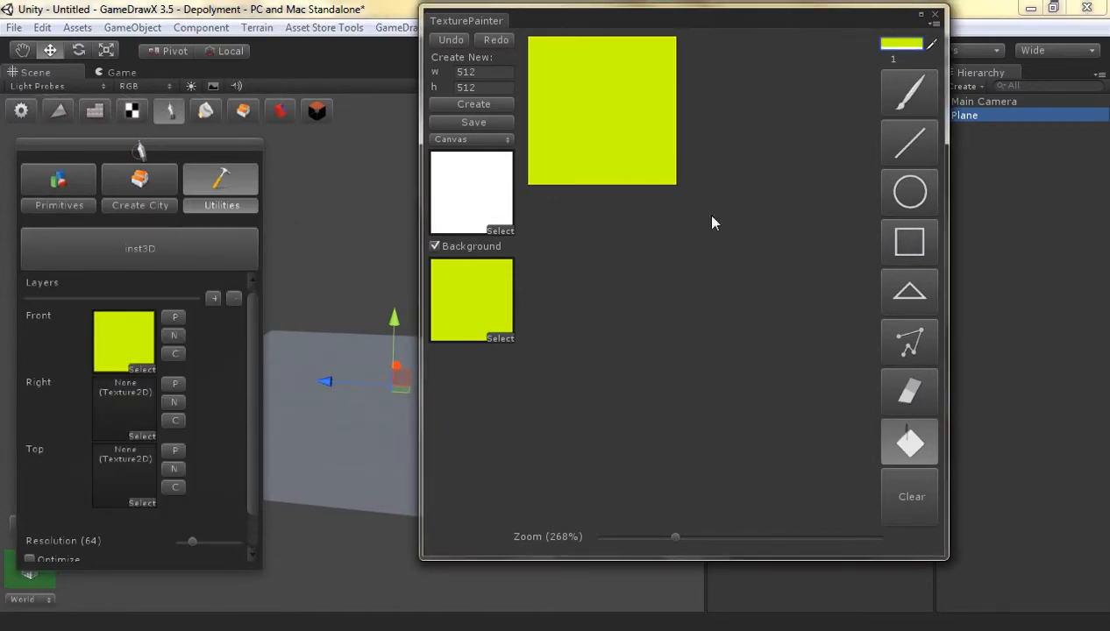
{"action": "left_click", "coordinate": [890, 44]}
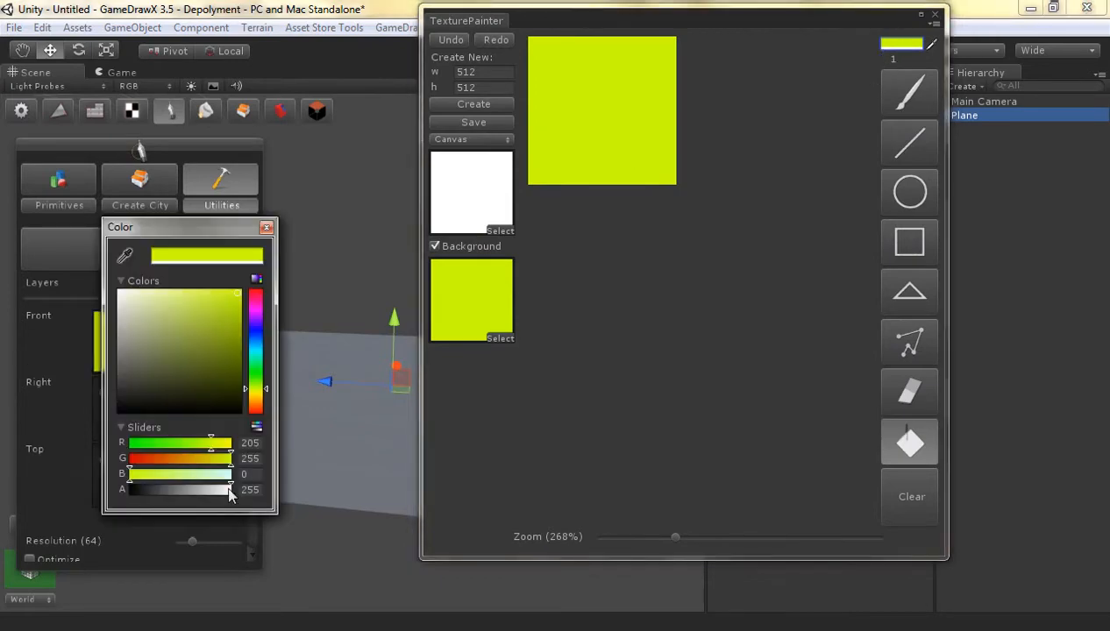
{"action": "left_click_drag", "start_coordinate": [229, 494], "coordinate": [99, 490]}
{"action": "left_click", "coordinate": [637, 123]}
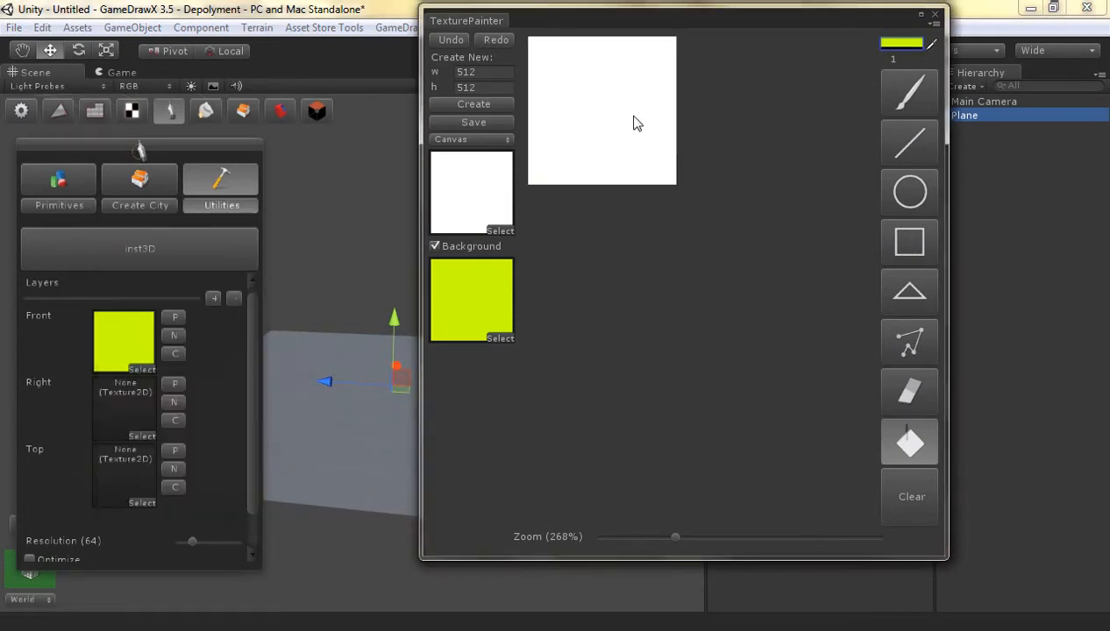
Draw a wide rectangle with two leg rectangles below it on the Front canvas in yellow-green at alpha 255
{"action": "left_click", "coordinate": [909, 242]}
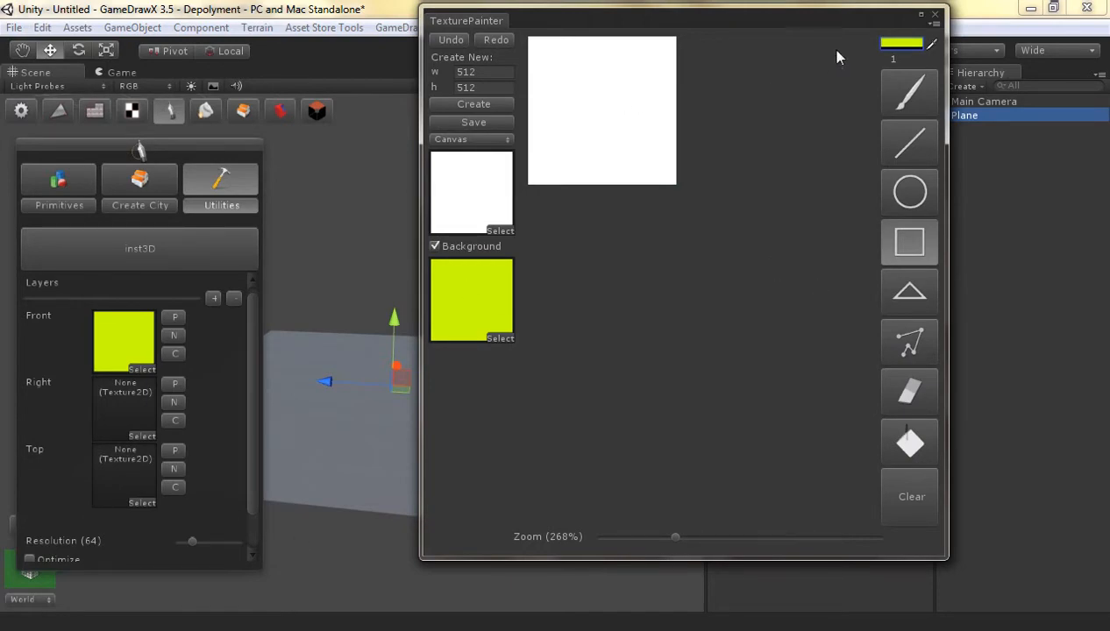
{"action": "left_click", "coordinate": [901, 43]}
{"action": "left_click", "coordinate": [214, 487]}
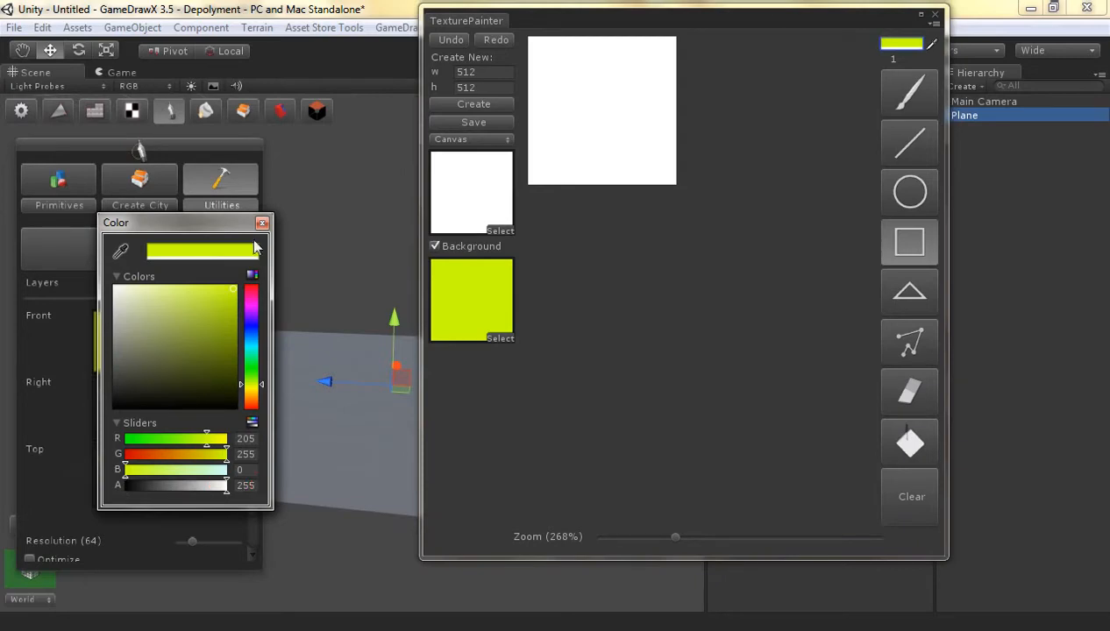
{"action": "left_click", "coordinate": [262, 223]}
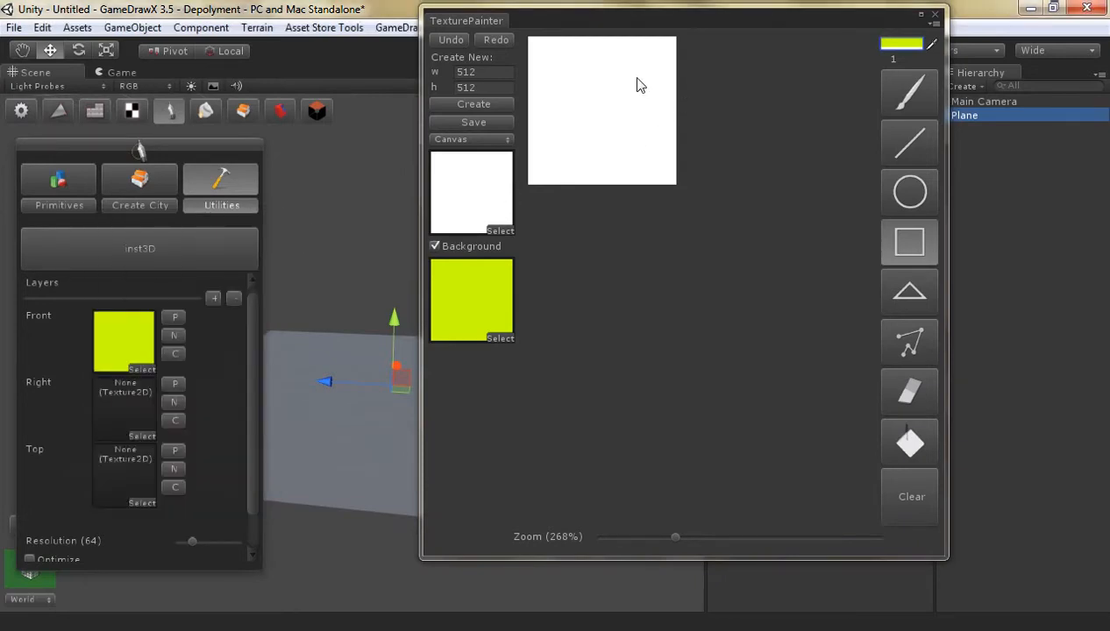
{"action": "left_click_drag", "start_coordinate": [646, 73], "coordinate": [567, 167]}
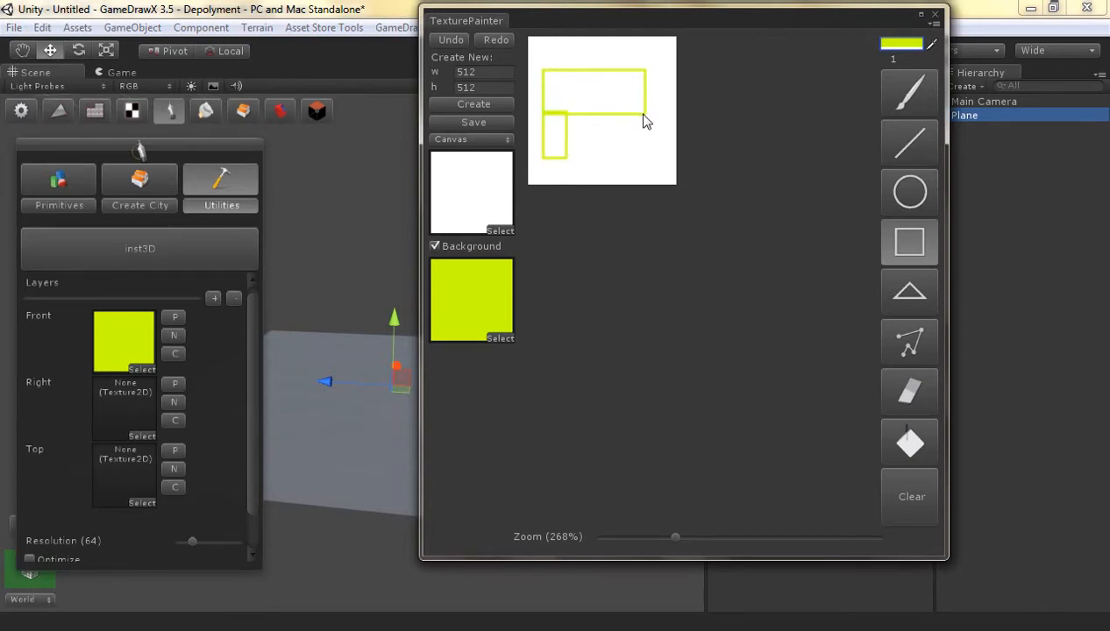
{"action": "left_click_drag", "start_coordinate": [640, 114], "coordinate": [618, 159]}
Fill the body and leg rectangles with yellow-green and hide the canvas background
{"action": "left_click", "coordinate": [909, 442]}
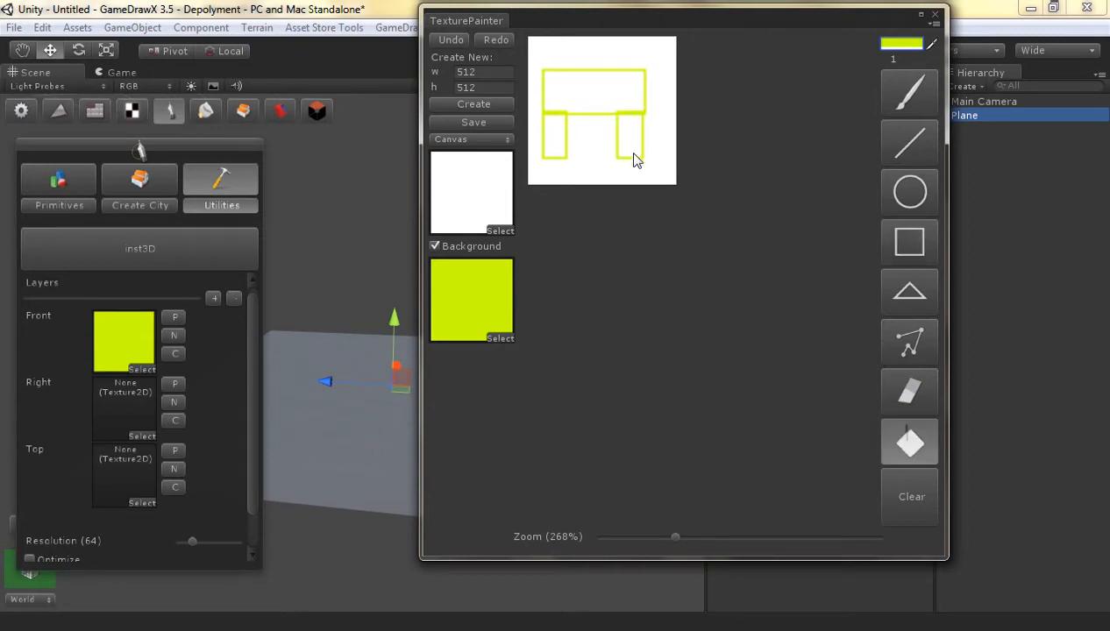
{"action": "left_click", "coordinate": [633, 154]}
{"action": "left_click", "coordinate": [603, 100]}
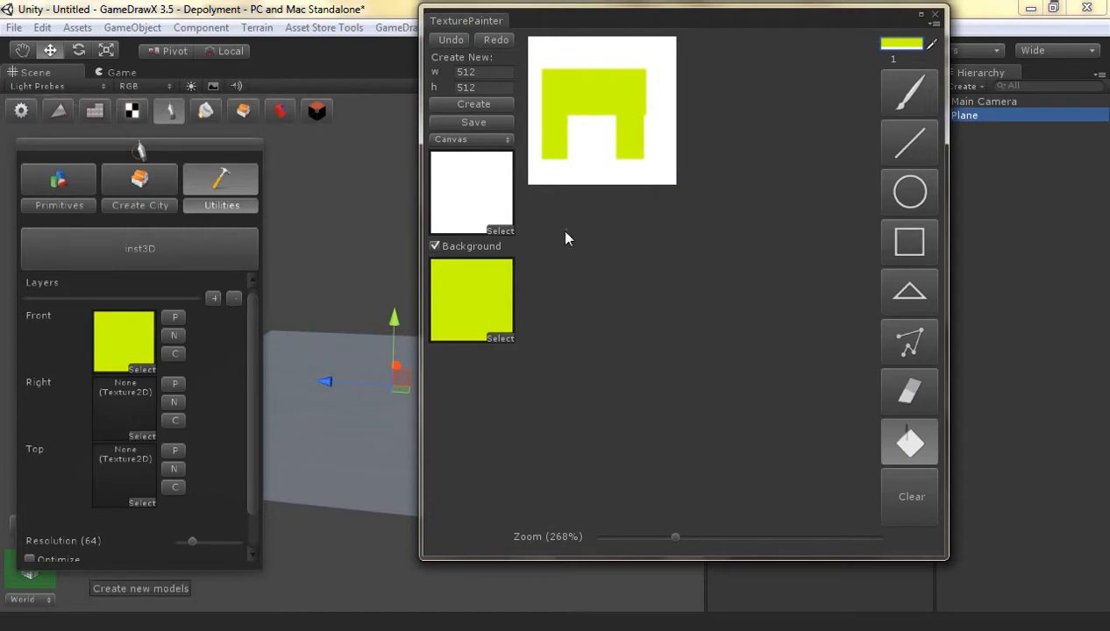
{"action": "left_click", "coordinate": [451, 247]}
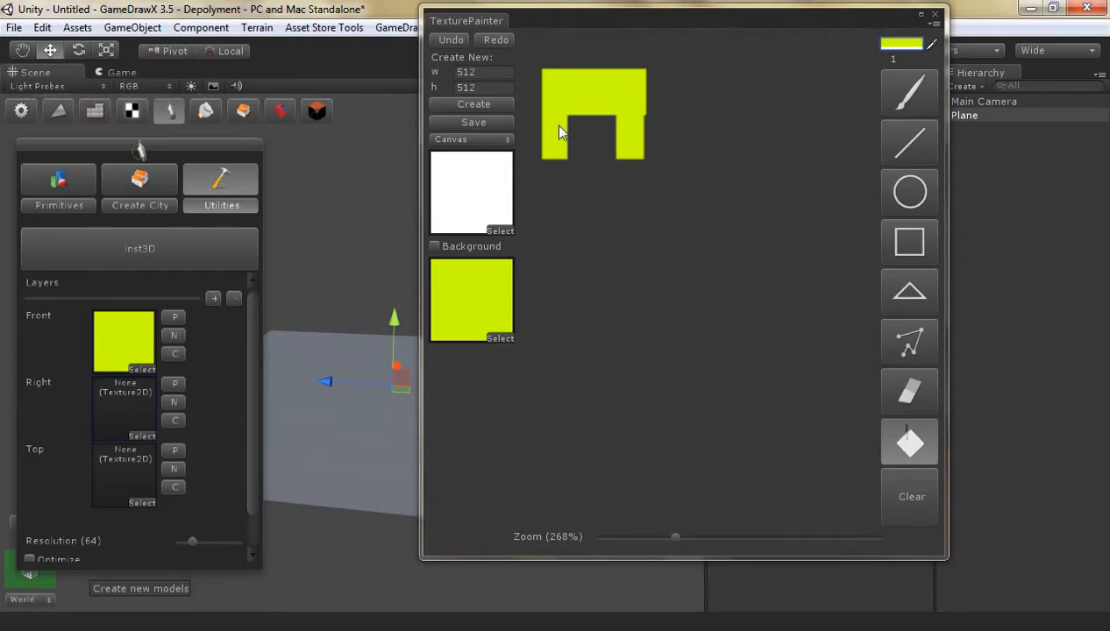
Set the paint colour to black with alpha 0 and fill the area around the Front shape with it
{"action": "left_click", "coordinate": [901, 43]}
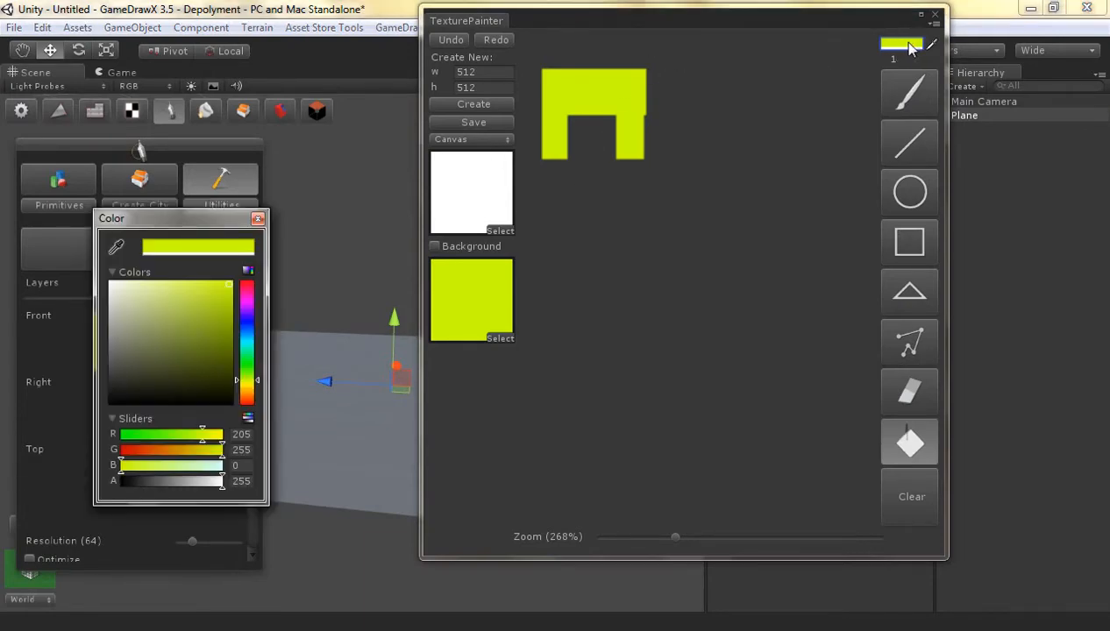
{"action": "left_click_drag", "start_coordinate": [151, 314], "coordinate": [247, 447]}
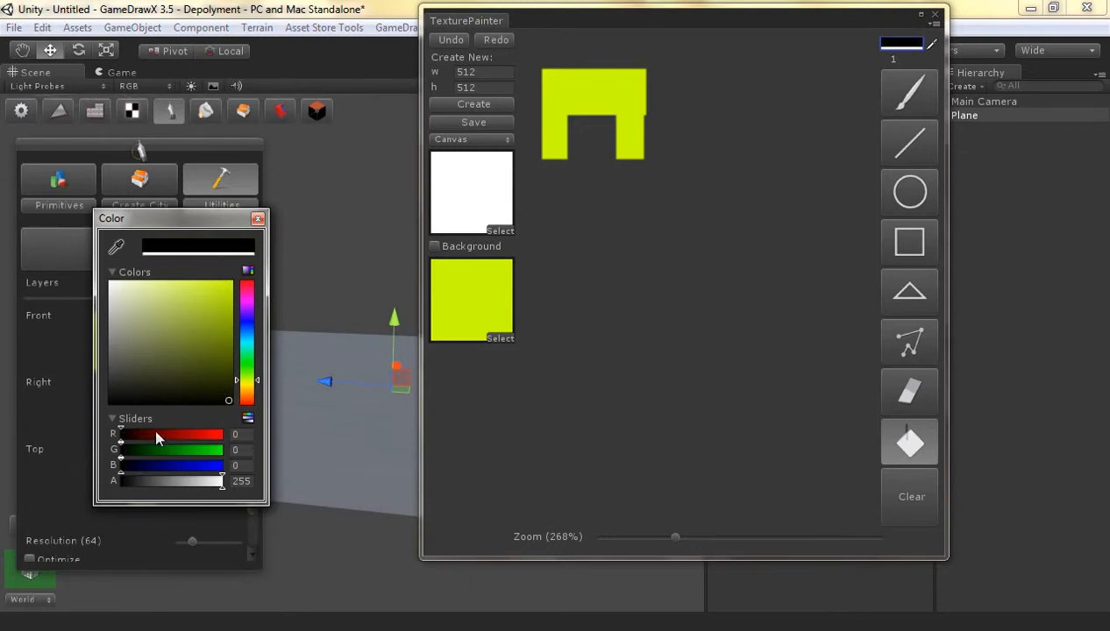
{"action": "left_click_drag", "start_coordinate": [219, 482], "coordinate": [95, 482]}
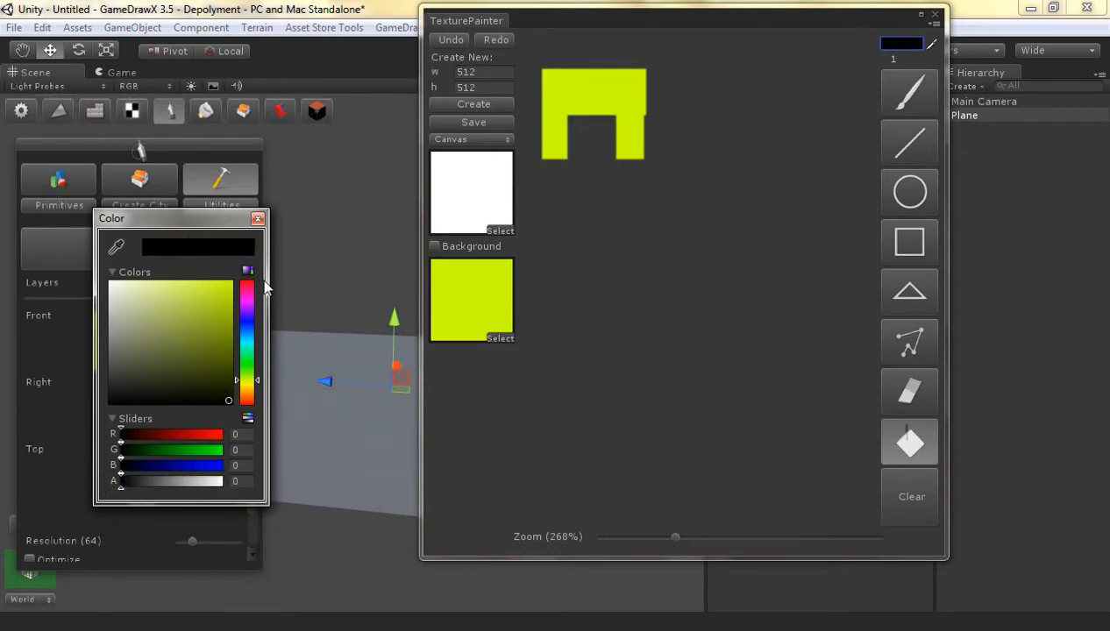
{"action": "left_click", "coordinate": [666, 90]}
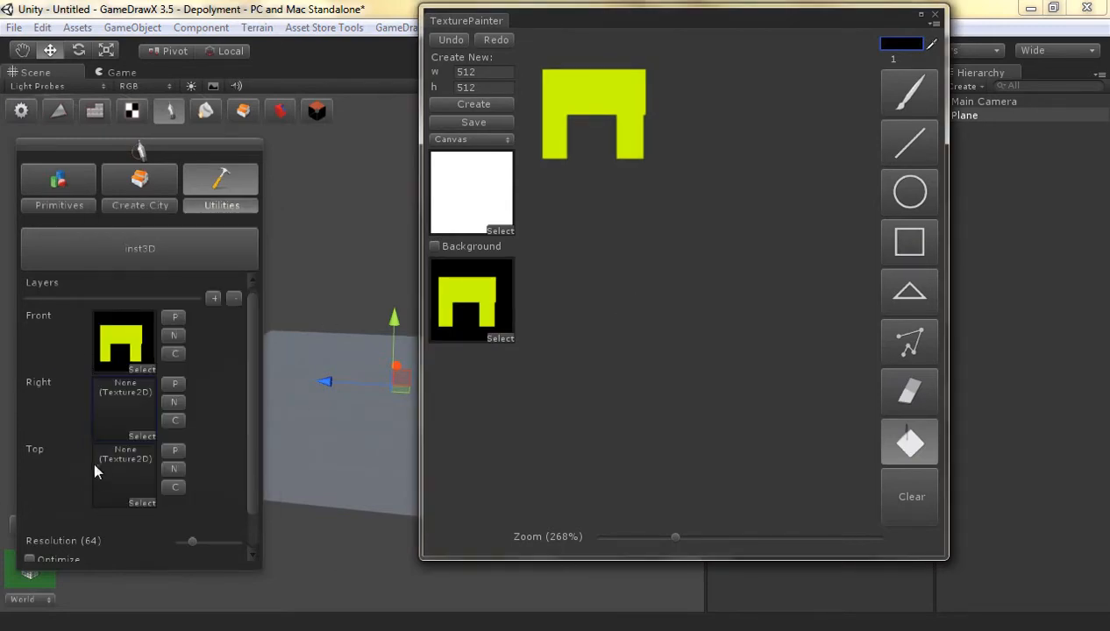
Create a new Right texture and fill its canvas with transparent black
{"action": "left_click", "coordinate": [175, 400]}
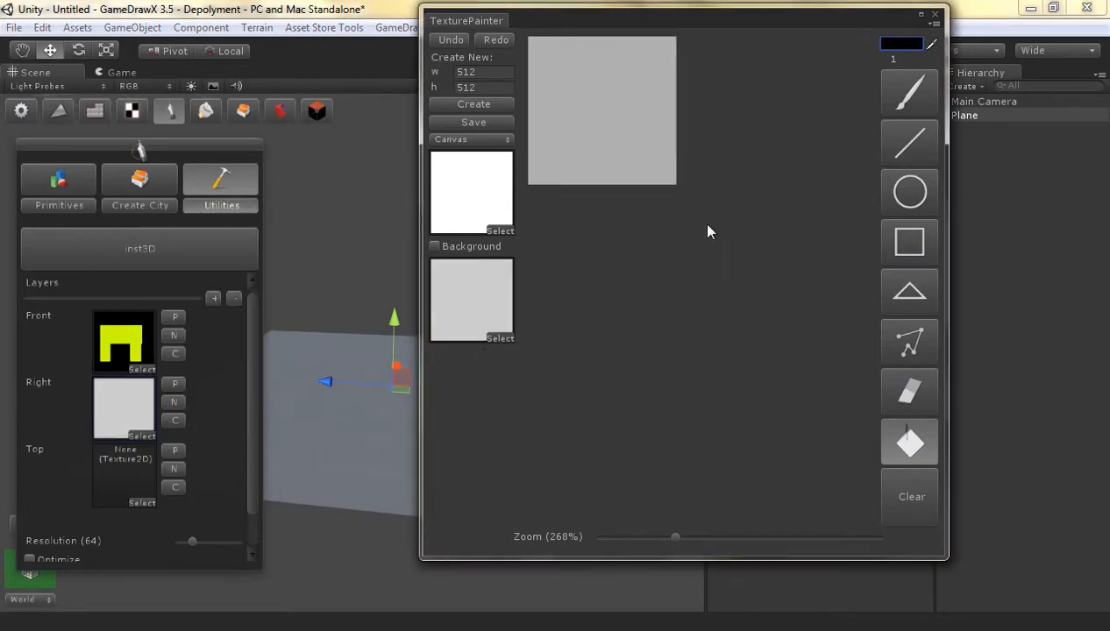
{"action": "left_click", "coordinate": [580, 171]}
{"action": "left_click", "coordinate": [914, 421]}
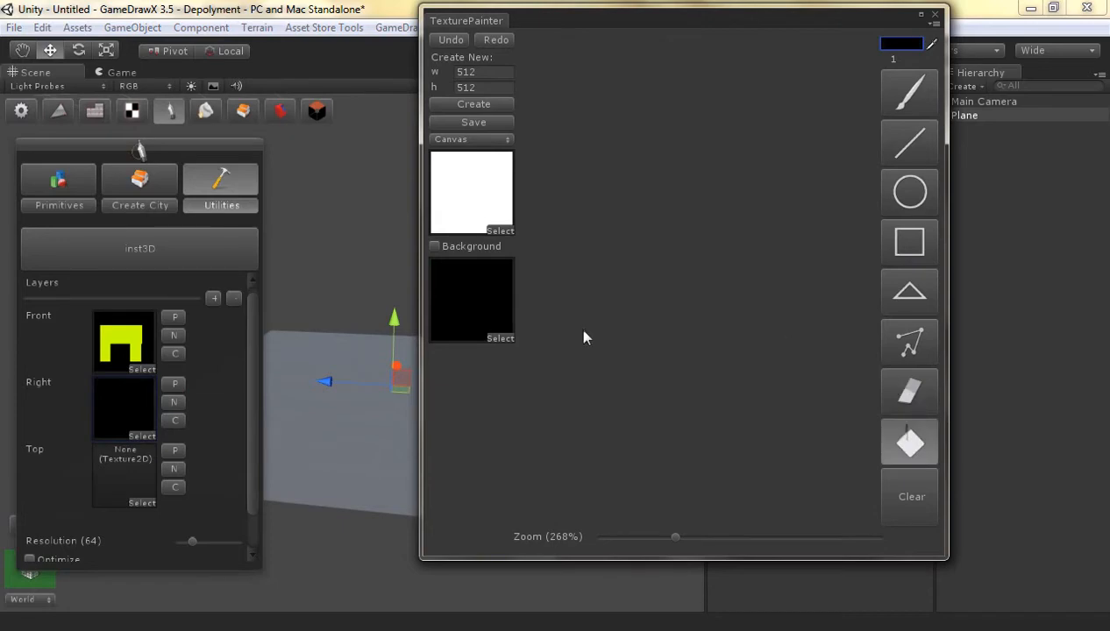
Set the paint colour to opaque yellow with R 255, G 255, B 0 and alpha 255
{"action": "left_click", "coordinate": [927, 44]}
{"action": "left_click", "coordinate": [903, 42]}
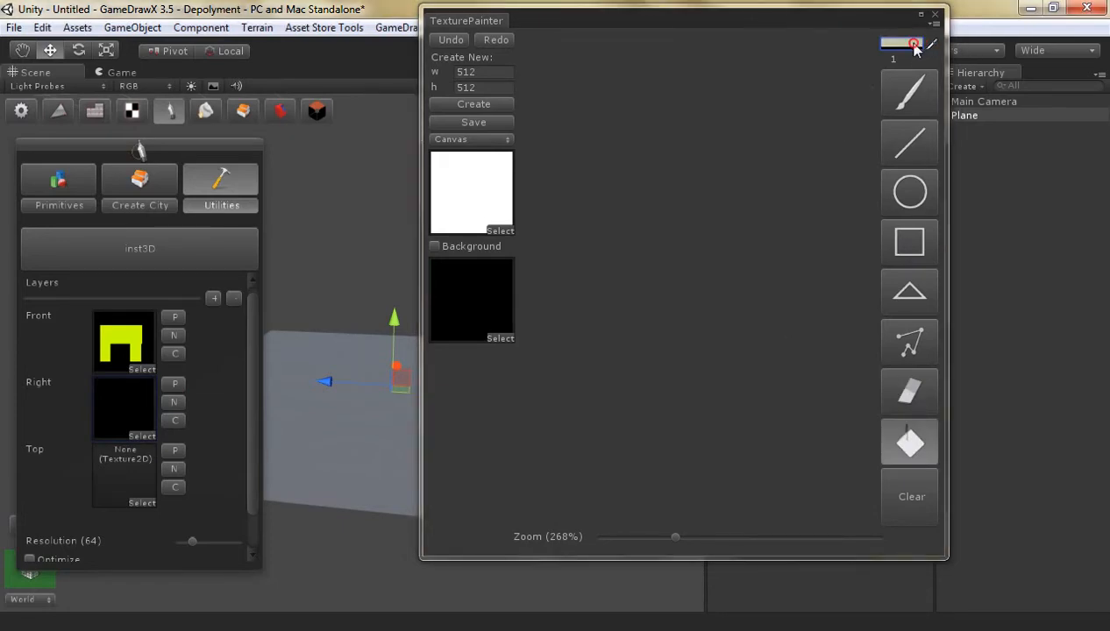
{"action": "left_click_drag", "start_coordinate": [193, 336], "coordinate": [227, 279]}
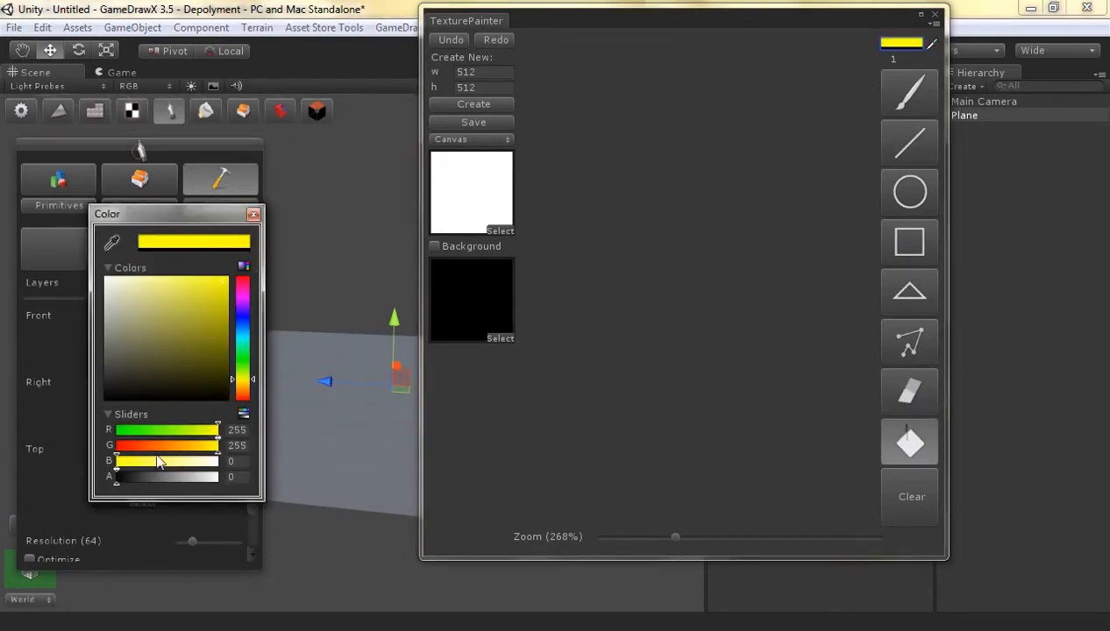
{"action": "left_click_drag", "start_coordinate": [118, 476], "coordinate": [248, 475]}
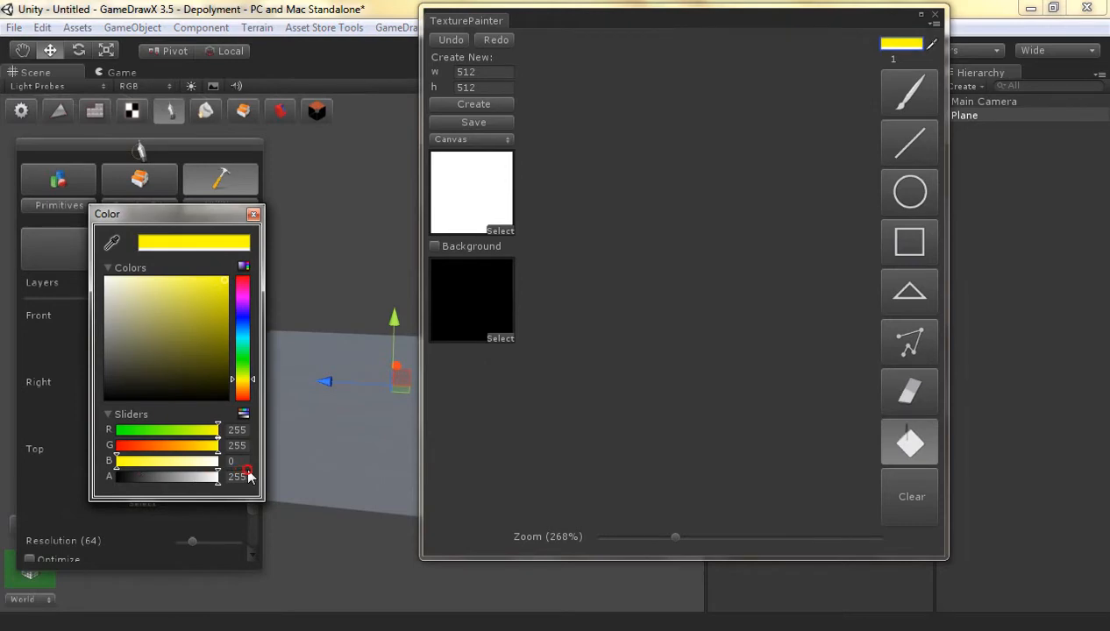
{"action": "left_click", "coordinate": [253, 214]}
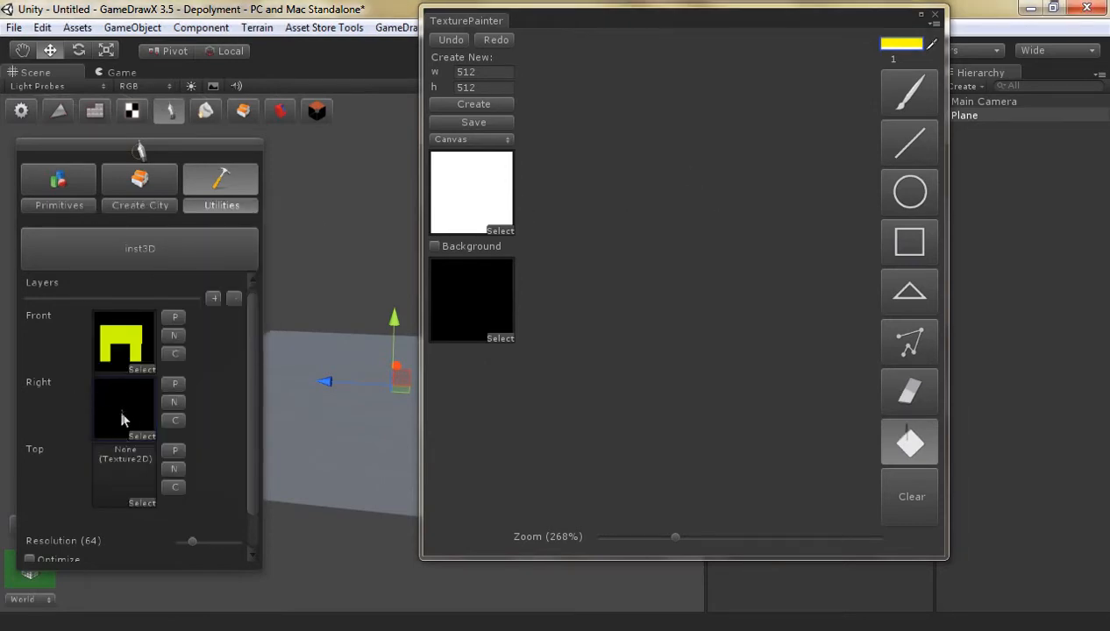
Show the white background and draw a small yellow square outline near the Right canvas's upper right corner
{"action": "left_click", "coordinate": [933, 242]}
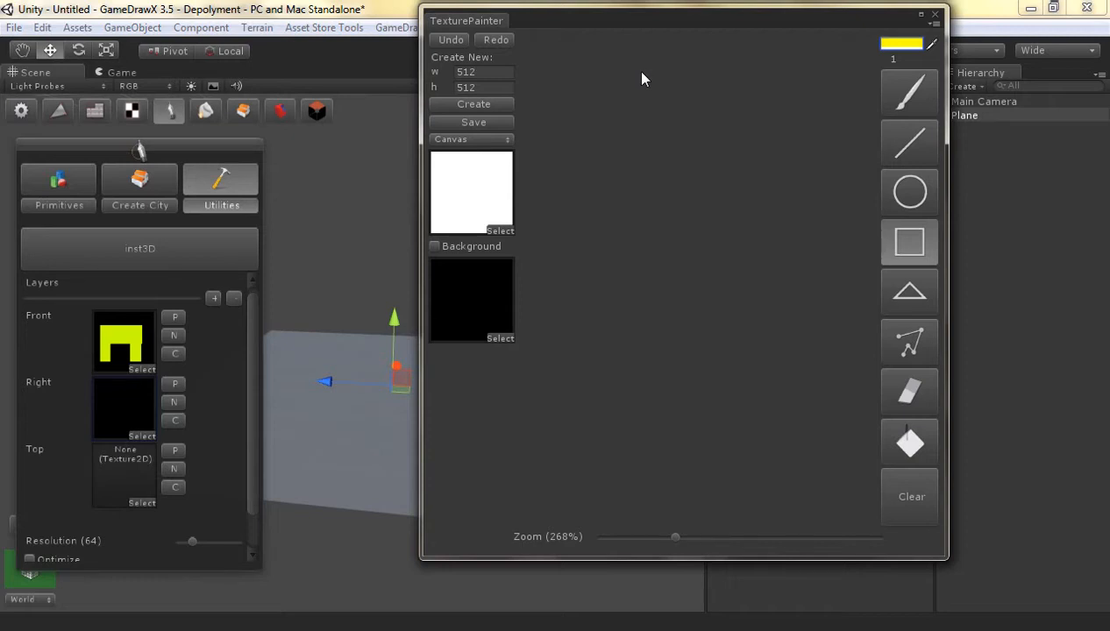
{"action": "left_click_drag", "start_coordinate": [636, 71], "coordinate": [536, 179]}
{"action": "left_click", "coordinate": [435, 246]}
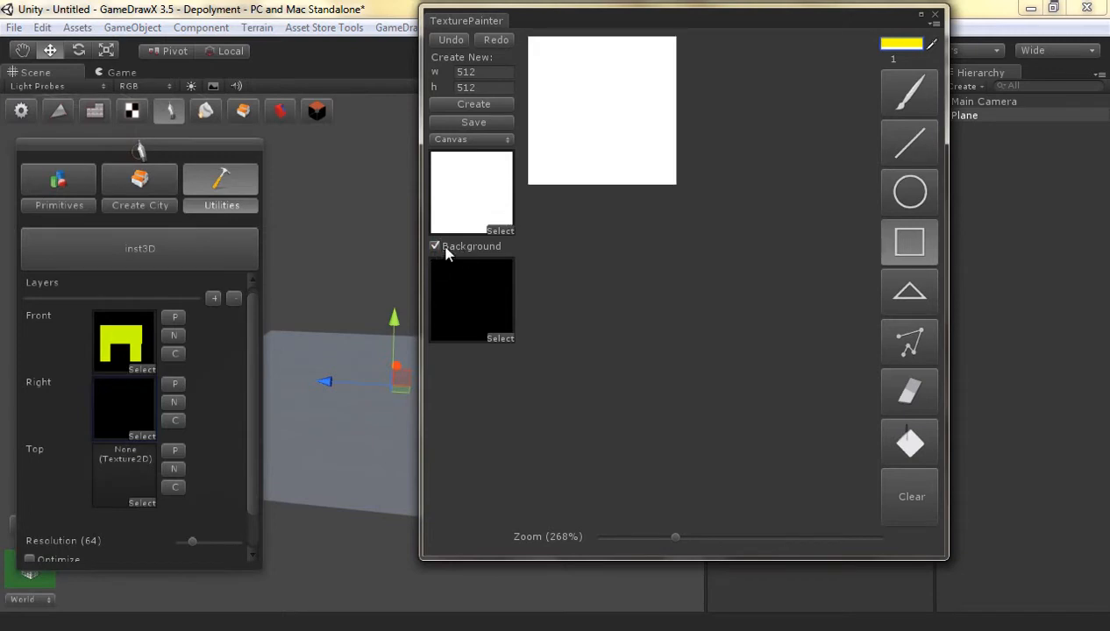
{"action": "left_click_drag", "start_coordinate": [637, 49], "coordinate": [660, 68]}
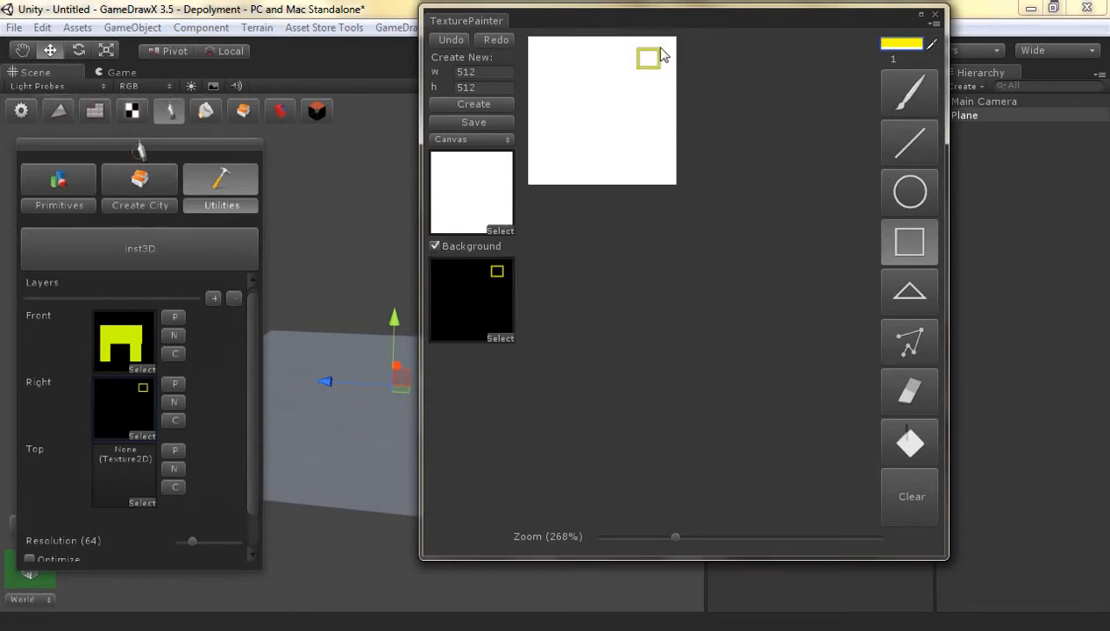
Draw a large square outline covering most of the Right canvas and fill it completely with yellow, including the small square
{"action": "left_click_drag", "start_coordinate": [531, 166], "coordinate": [541, 179]}
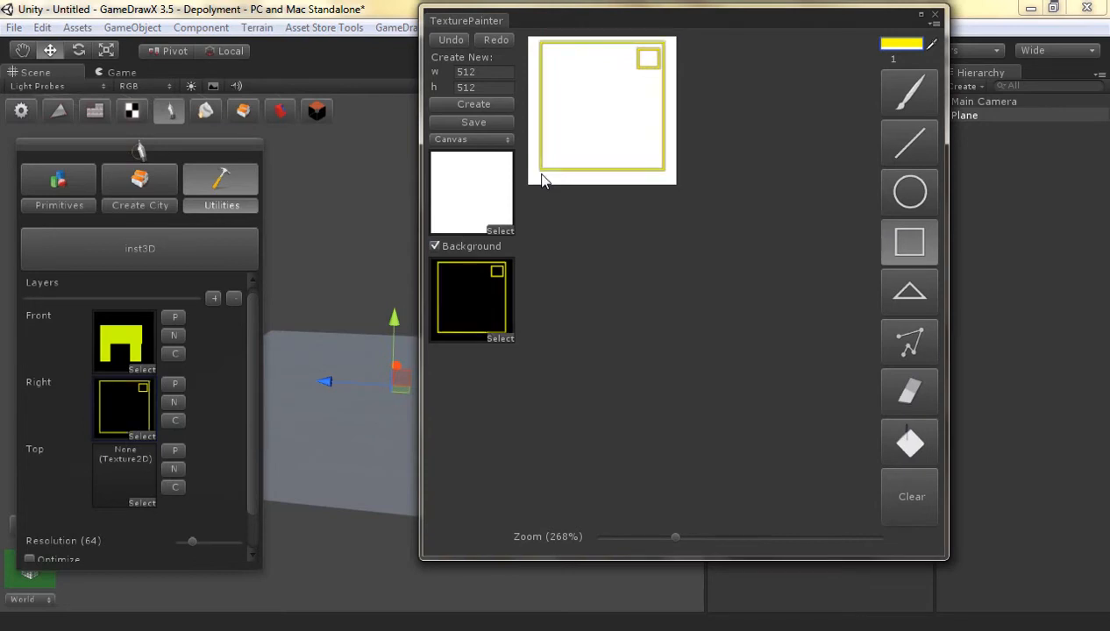
{"action": "left_click", "coordinate": [897, 439]}
{"action": "left_click", "coordinate": [636, 75]}
{"action": "left_click", "coordinate": [642, 63]}
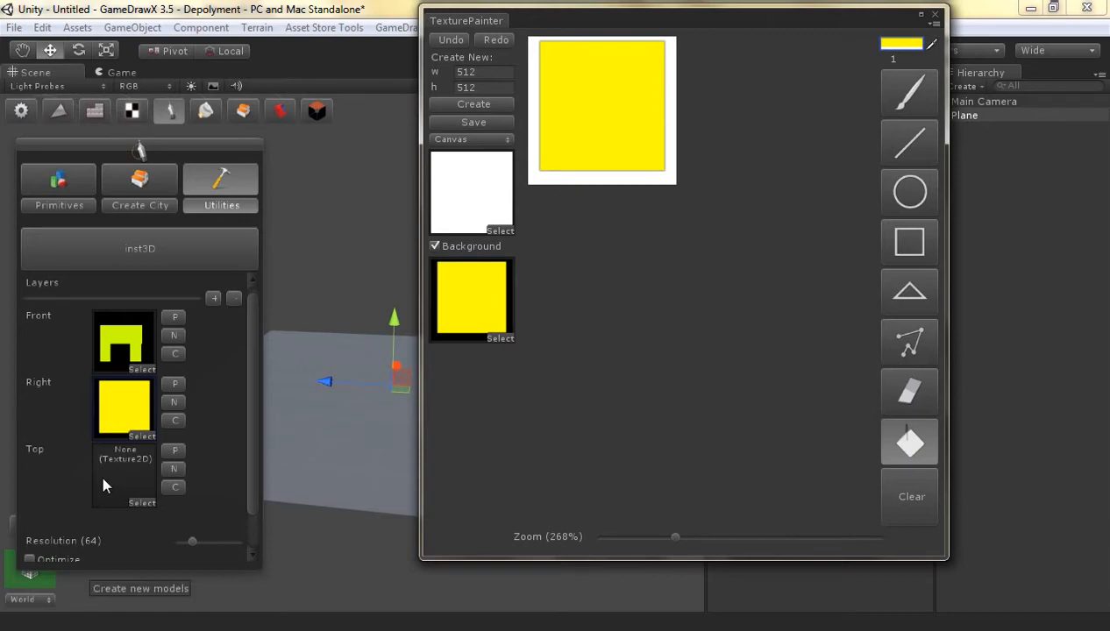
Close the texture painter and maximize the Scene view
{"action": "left_click", "coordinate": [254, 426]}
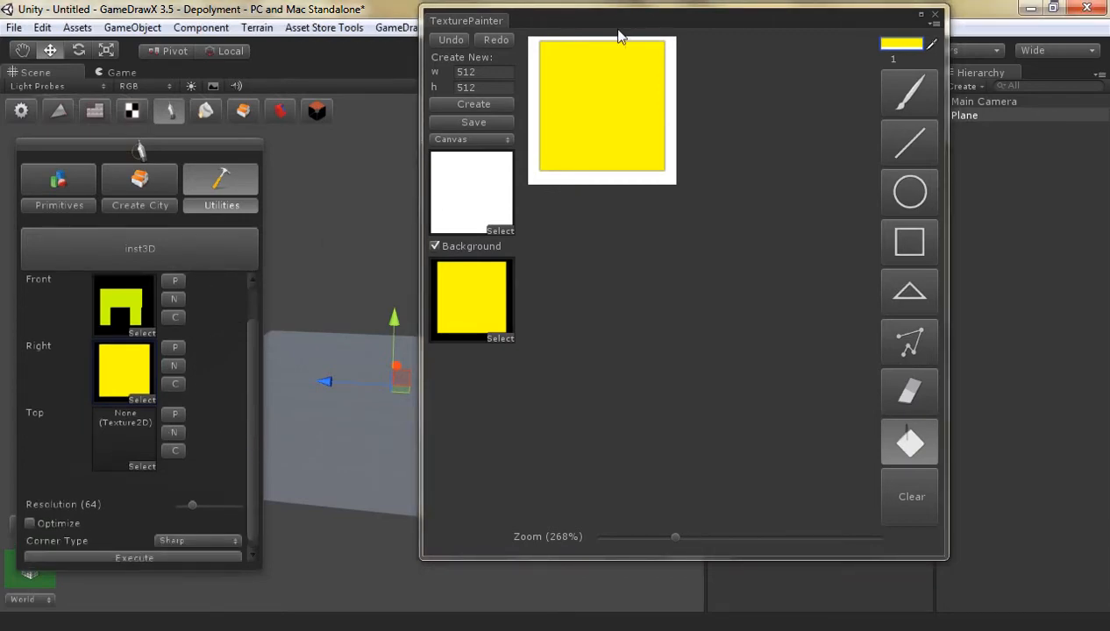
{"action": "left_click_drag", "start_coordinate": [618, 37], "coordinate": [708, 87]}
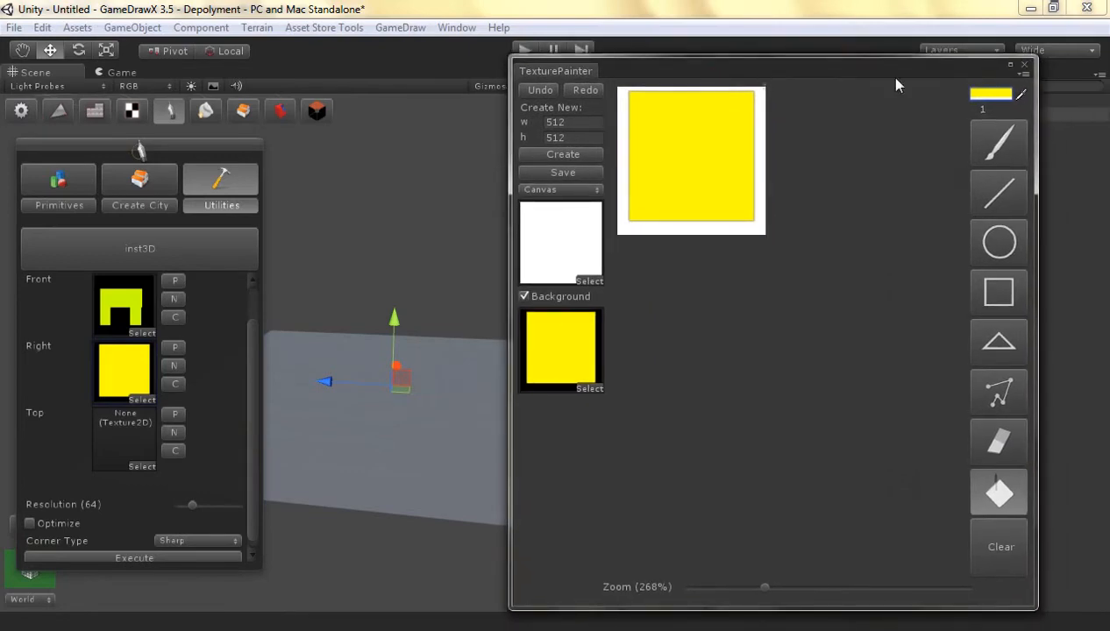
{"action": "left_click", "coordinate": [1023, 66]}
{"action": "left_click_drag", "start_coordinate": [177, 153], "coordinate": [520, 149]}
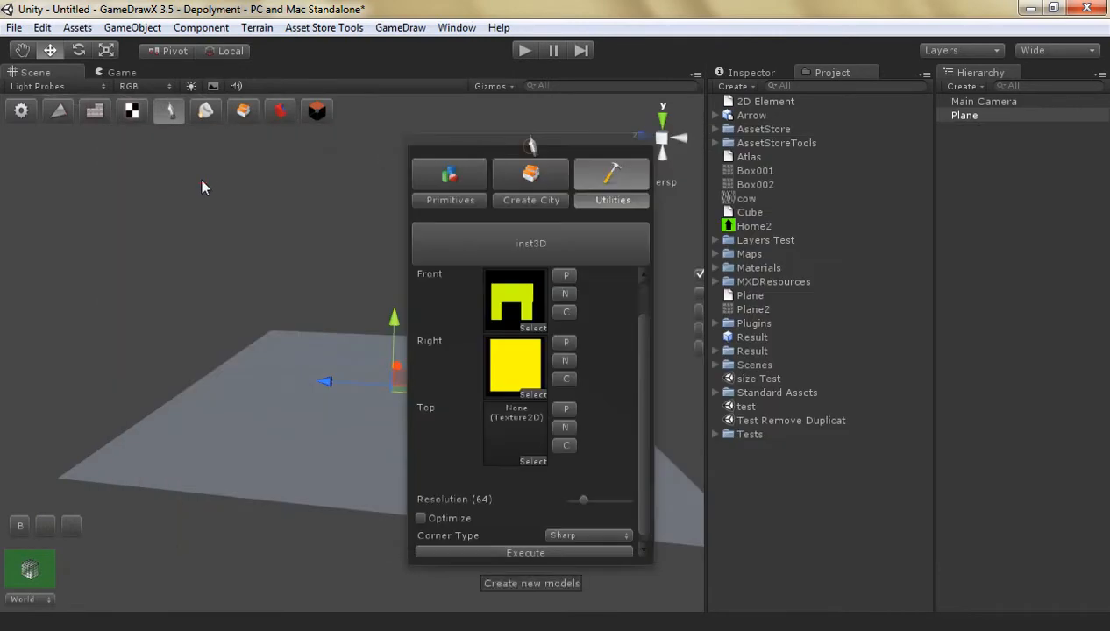
{"action": "left_click", "coordinate": [204, 183]}
{"action": "key", "text": "space"}
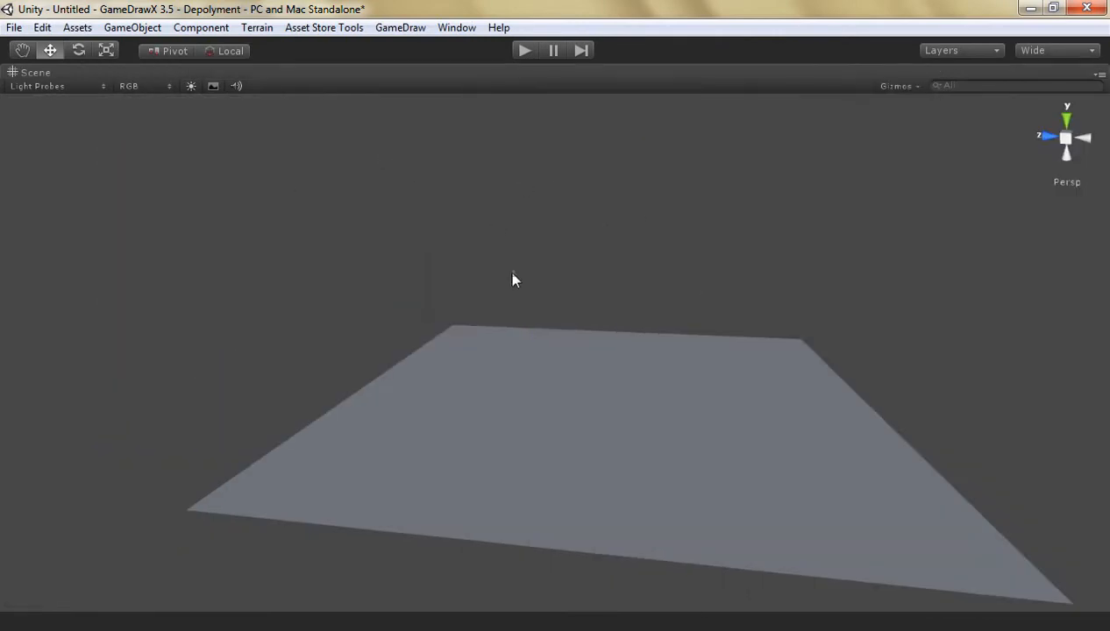
Select the plane, move the utility window clear of it and bring the inst3D generation options into reach
{"action": "left_click", "coordinate": [514, 398]}
{"action": "left_click", "coordinate": [309, 464]}
{"action": "left_click_drag", "start_coordinate": [491, 147], "coordinate": [628, 105]}
{"action": "left_click_drag", "start_coordinate": [787, 312], "coordinate": [785, 370]}
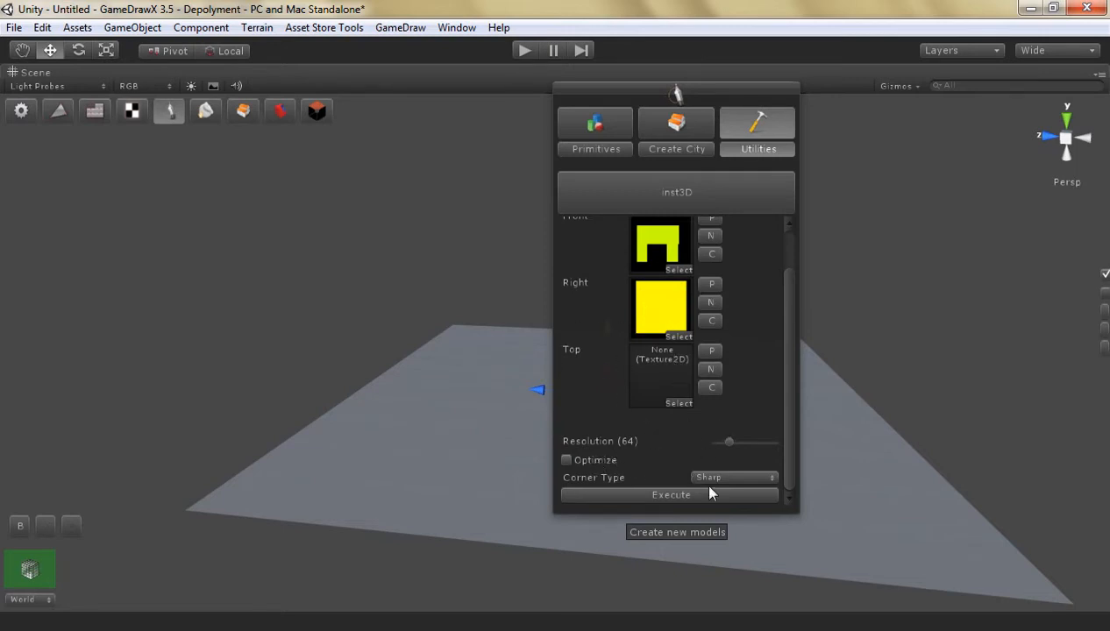
Generate a model from the Front and Right textures at resolution 64 with the Sharp corner type, and inspect its shape
{"action": "left_click", "coordinate": [736, 479]}
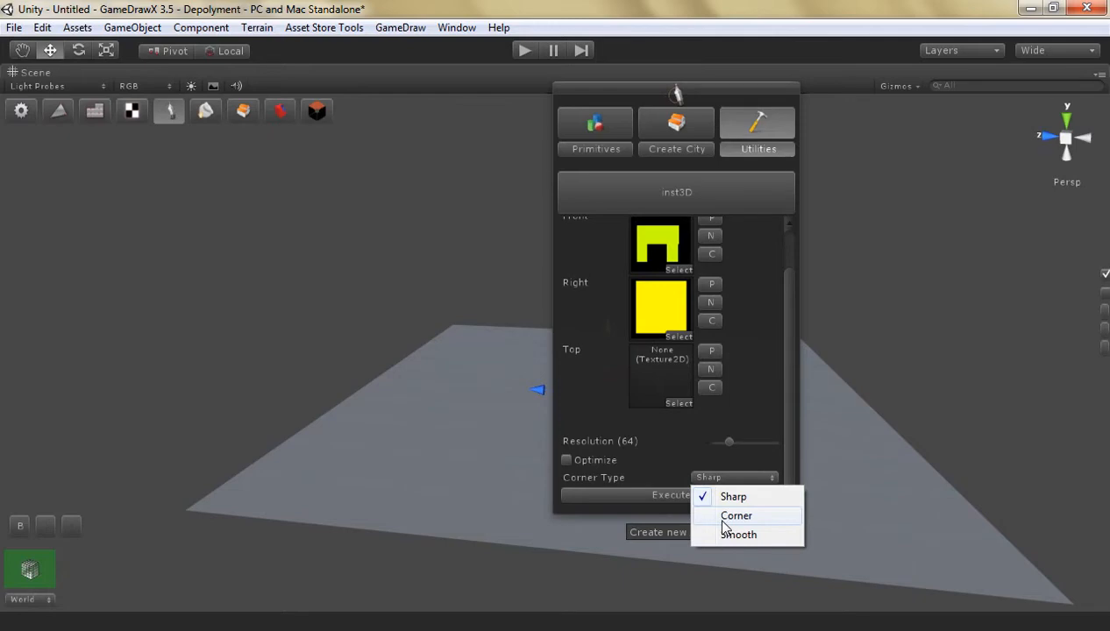
{"action": "left_click", "coordinate": [765, 465]}
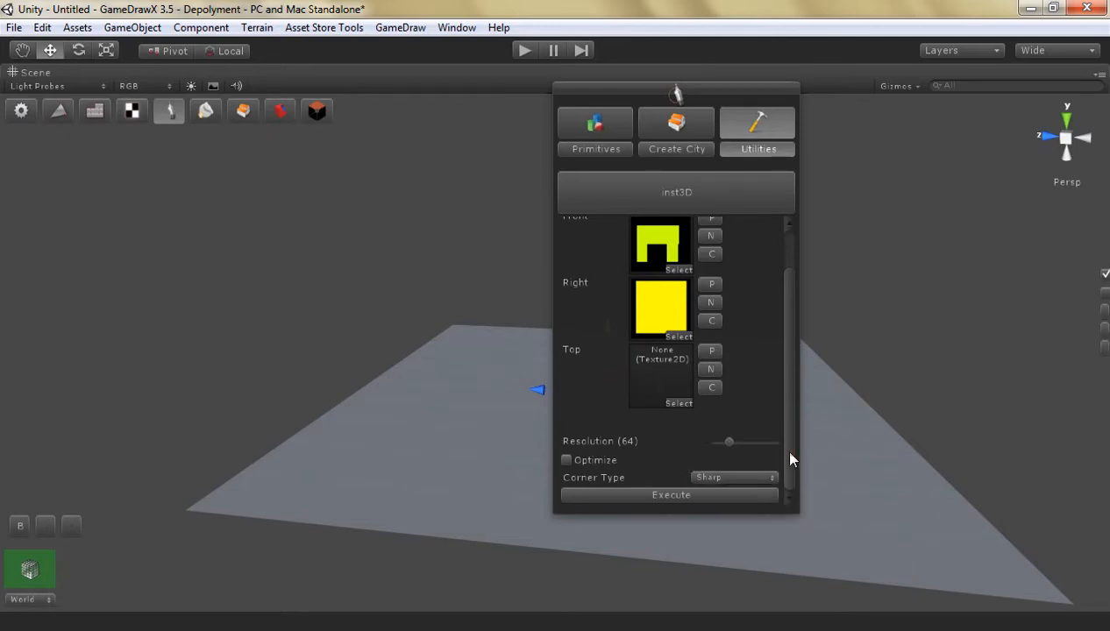
{"action": "left_click", "coordinate": [655, 493]}
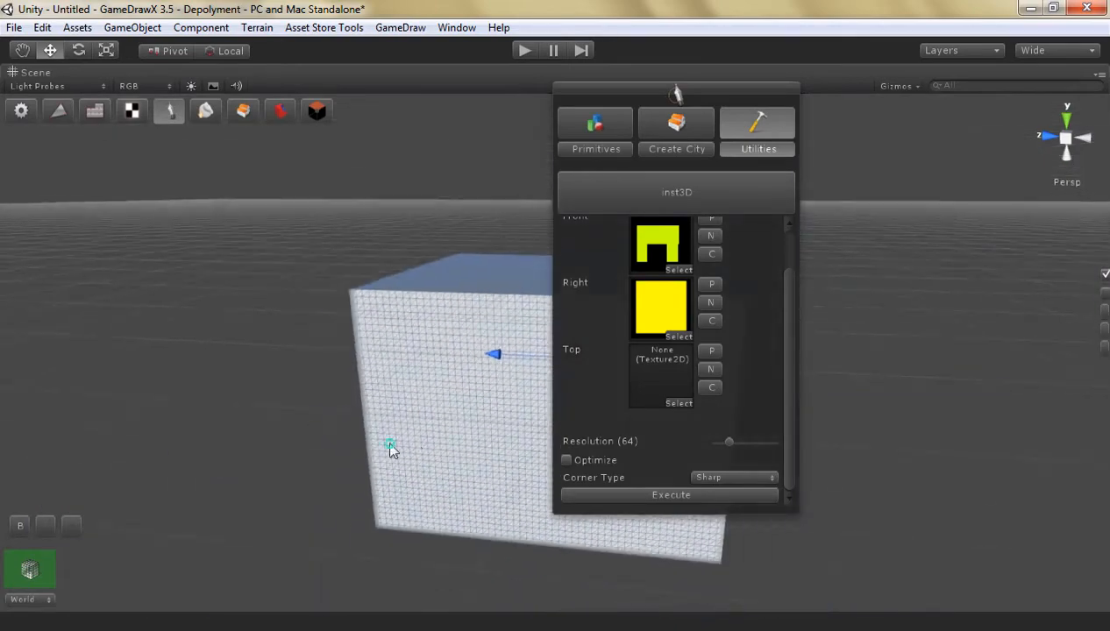
{"action": "key", "text": "d"}
{"action": "right_click_drag", "start_coordinate": [390, 444], "coordinate": [312, 438]}
{"action": "key", "text": "Right"}
{"action": "key", "text": "Right"}
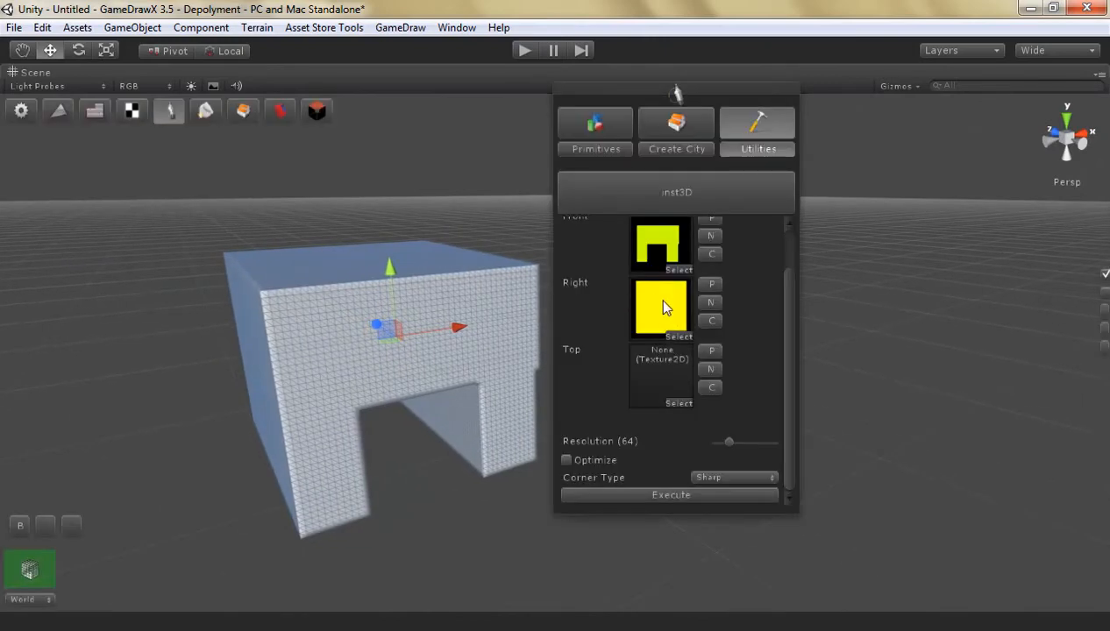
Create a new Right texture and fill its canvas with black, R 0, G 0, B 0 and alpha 0
{"action": "left_click", "coordinate": [710, 302]}
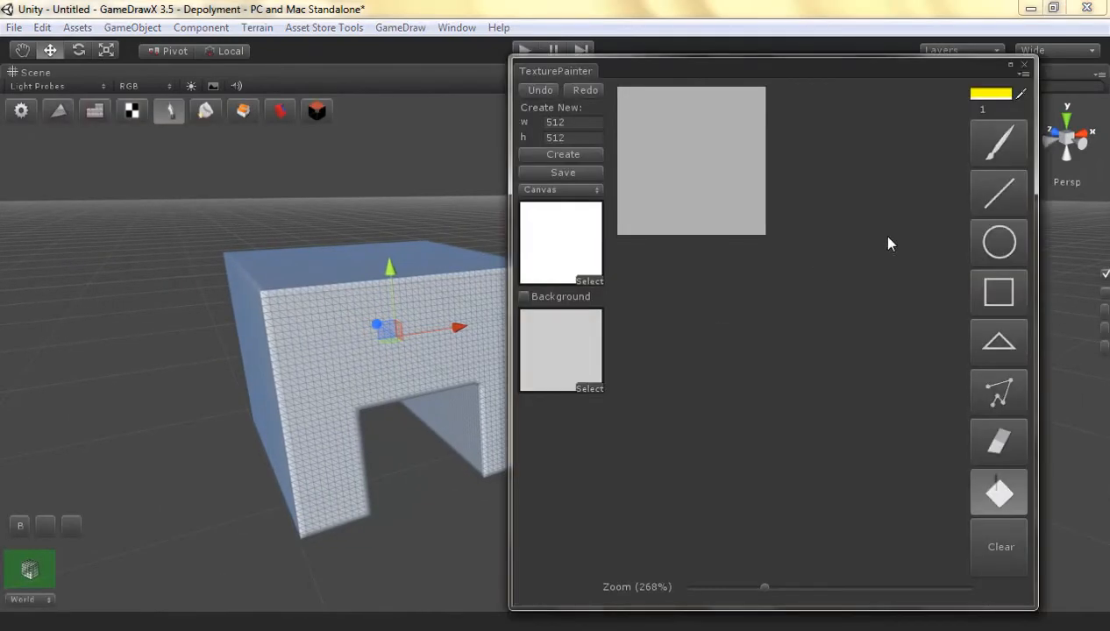
{"action": "left_click", "coordinate": [1023, 68]}
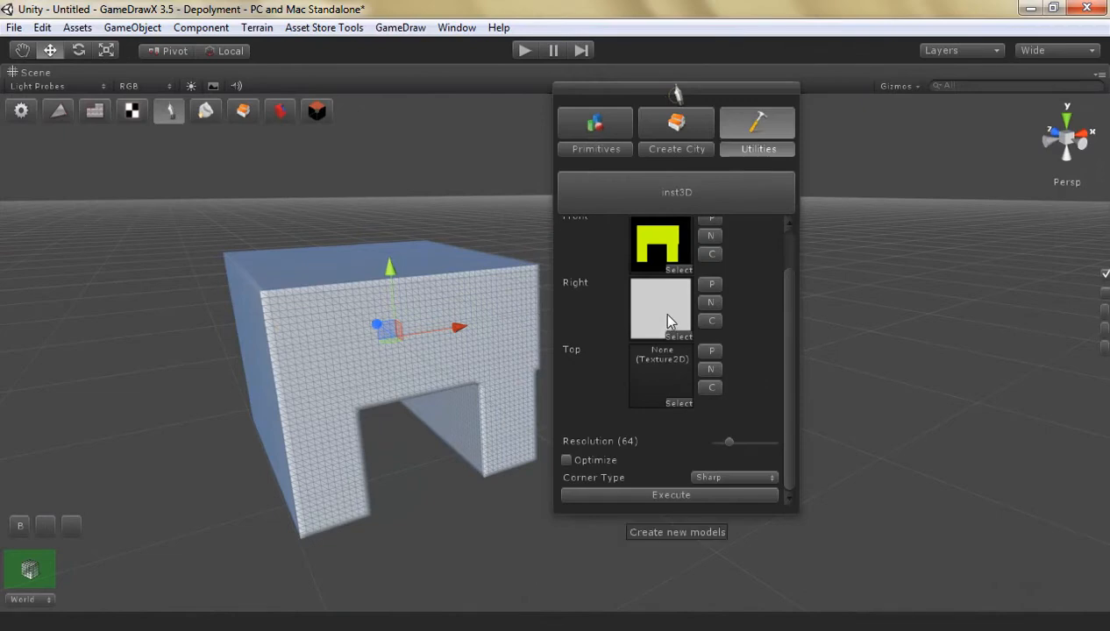
{"action": "left_click", "coordinate": [710, 303]}
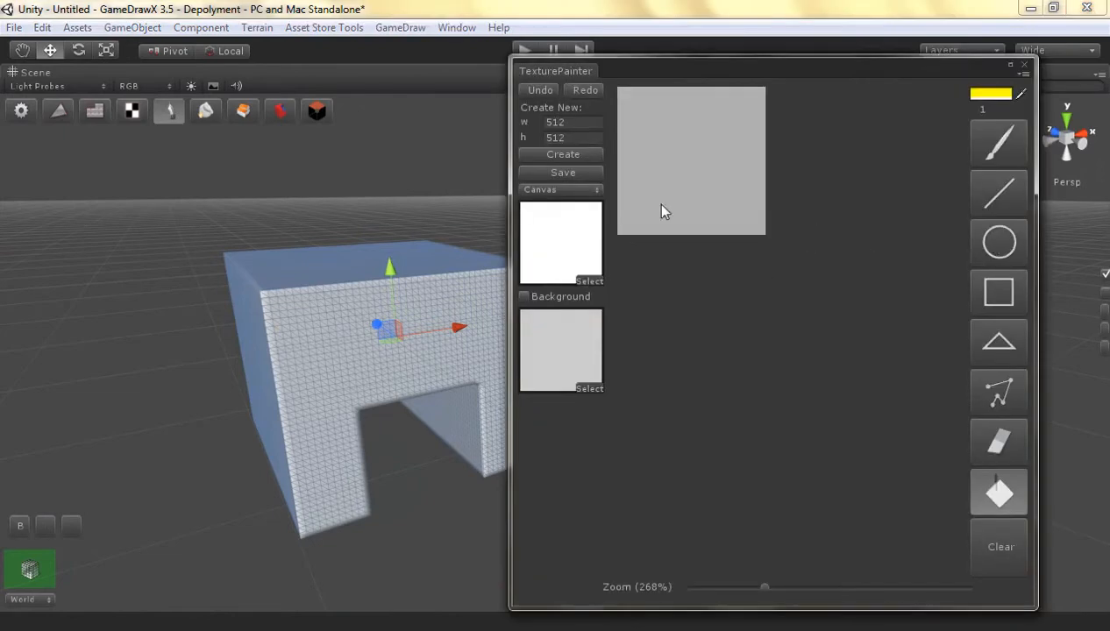
{"action": "left_click", "coordinate": [991, 93]}
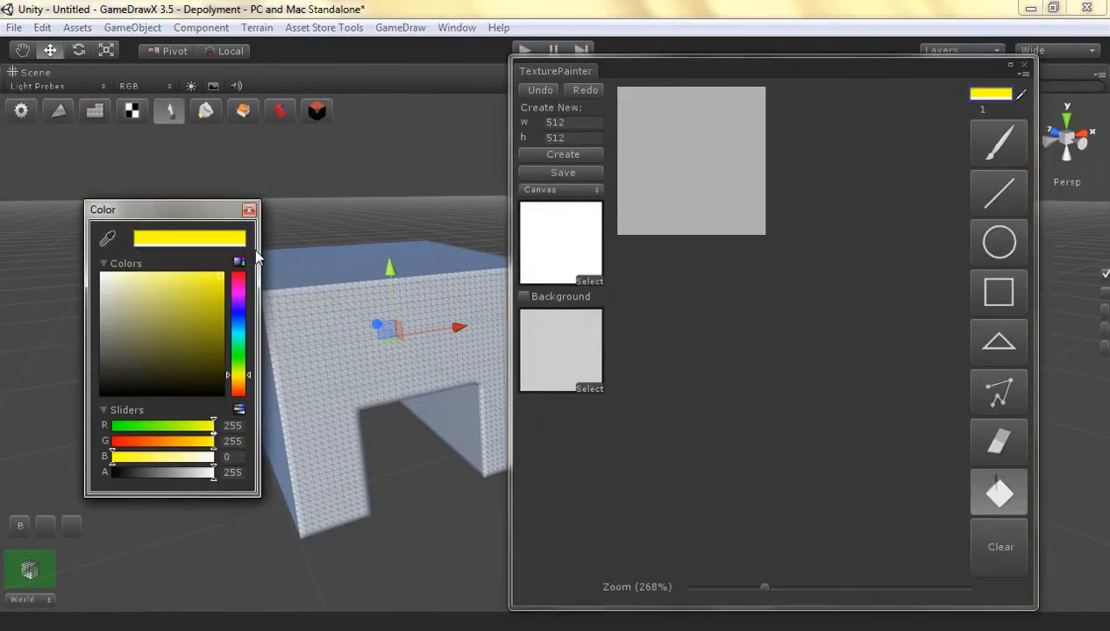
{"action": "left_click_drag", "start_coordinate": [180, 350], "coordinate": [220, 391]}
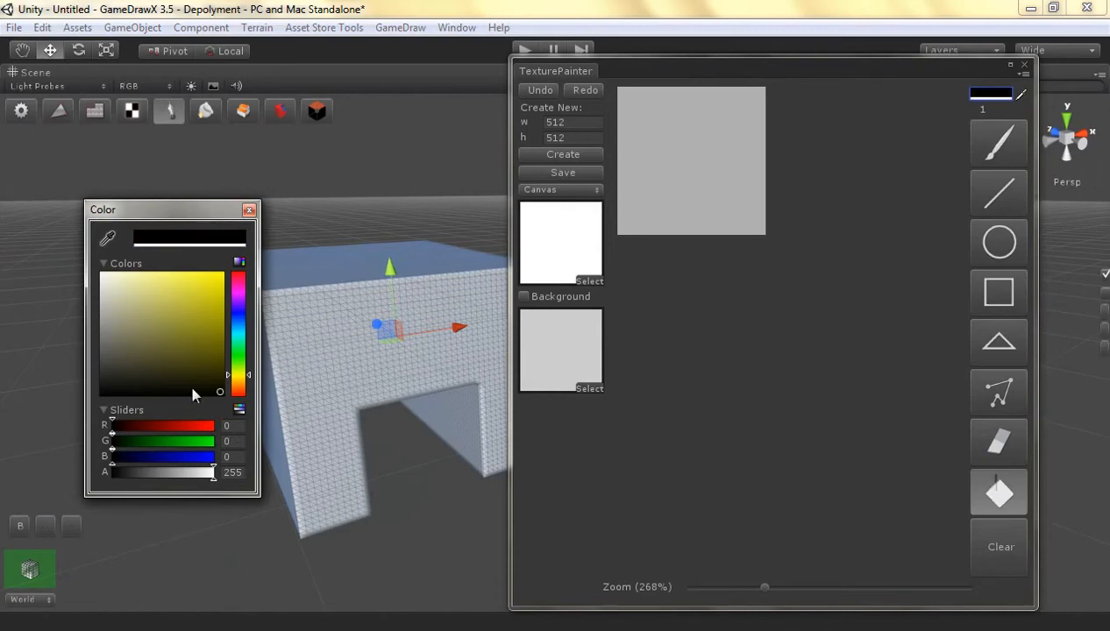
{"action": "left_click_drag", "start_coordinate": [186, 479], "coordinate": [129, 448]}
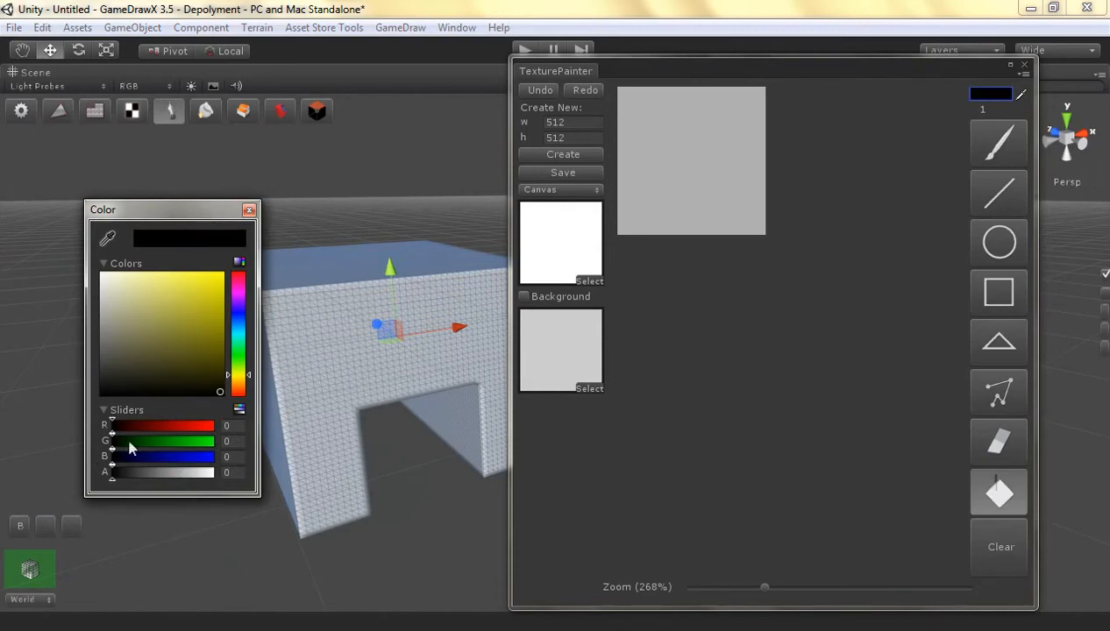
{"action": "left_click", "coordinate": [662, 156]}
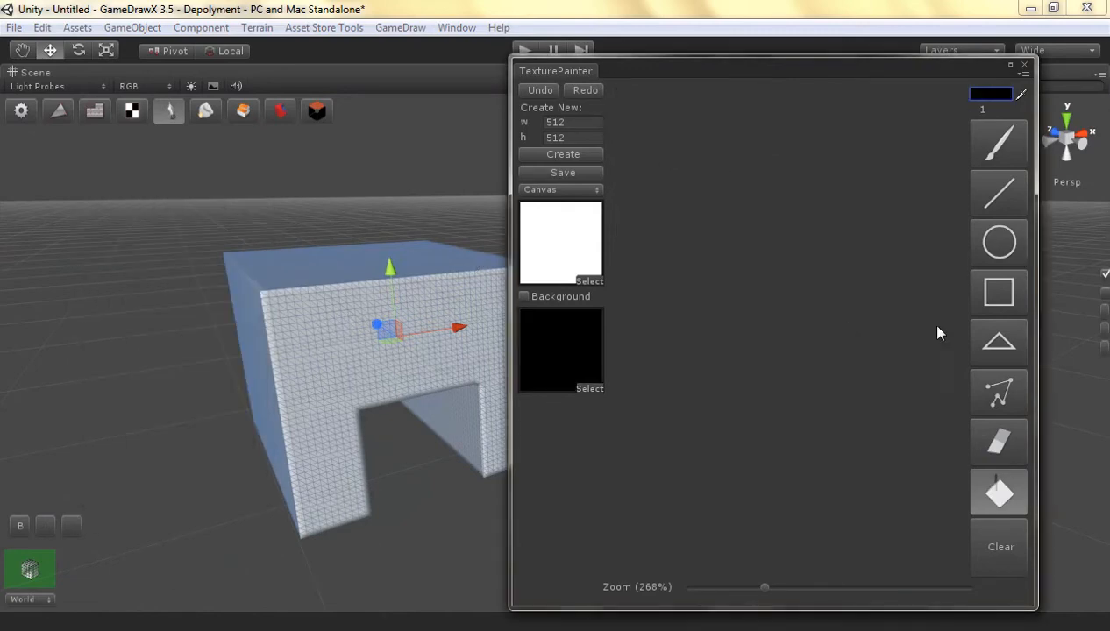
Show the white background and set the rectangle's paint colour to opaque yellow with R 255, G 230, B 0
{"action": "left_click", "coordinate": [524, 296]}
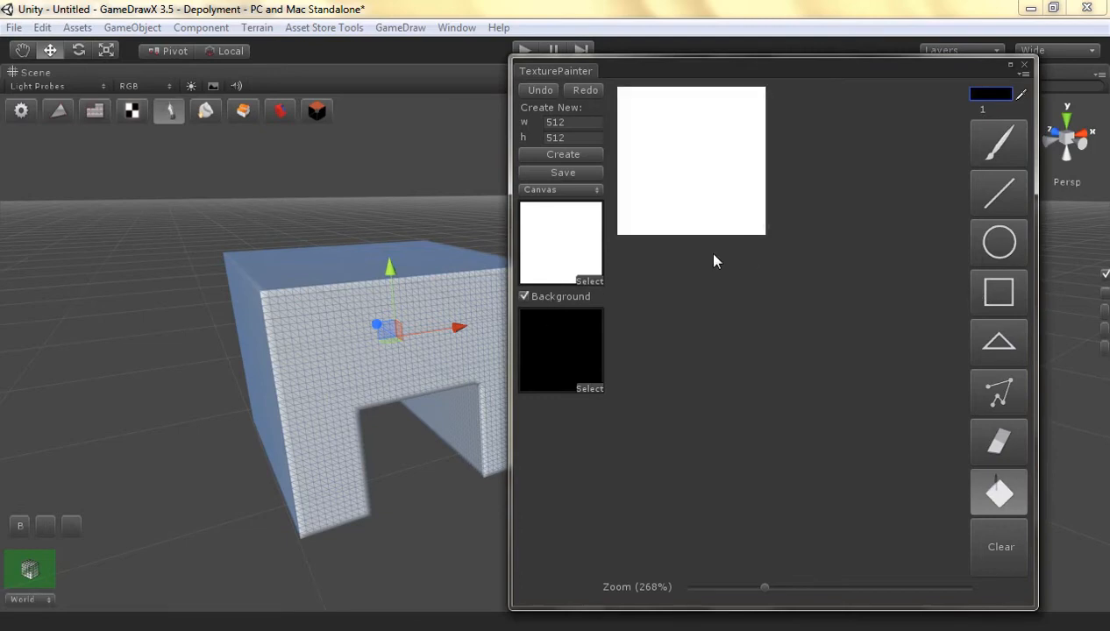
{"action": "left_click", "coordinate": [995, 302]}
{"action": "left_click", "coordinate": [987, 94]}
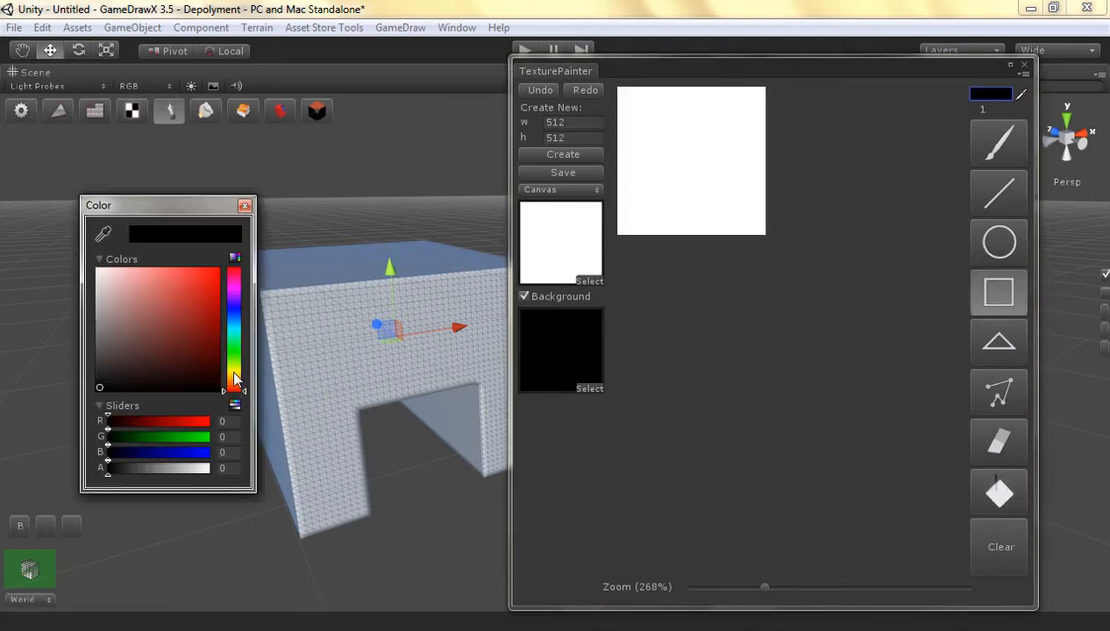
{"action": "left_click_drag", "start_coordinate": [235, 378], "coordinate": [248, 218]}
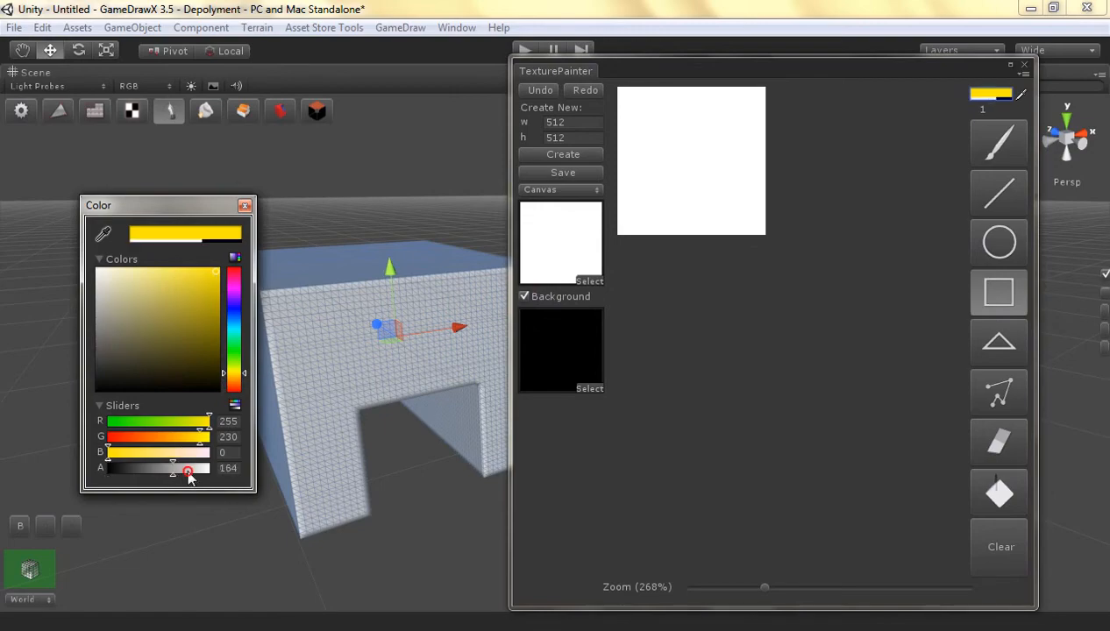
{"action": "left_click_drag", "start_coordinate": [181, 467], "coordinate": [245, 481]}
Draw a tall, narrow rectangle near the Right canvas's right edge, fill it with yellow and close the texture painter
{"action": "left_click_drag", "start_coordinate": [739, 101], "coordinate": [725, 229]}
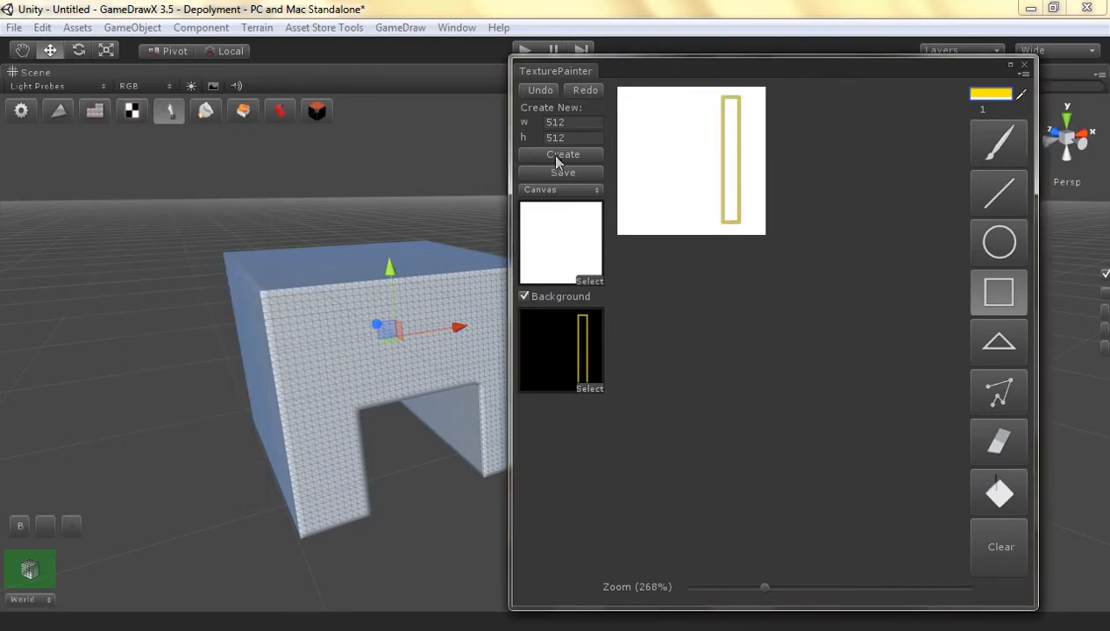
{"action": "left_click", "coordinate": [985, 487]}
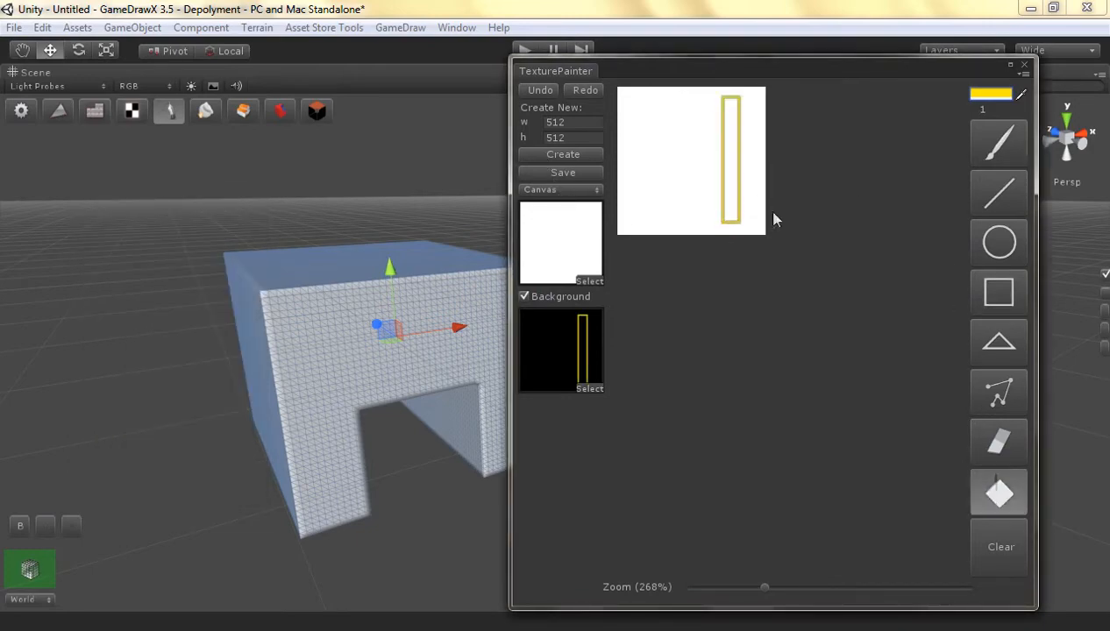
{"action": "left_click", "coordinate": [733, 178]}
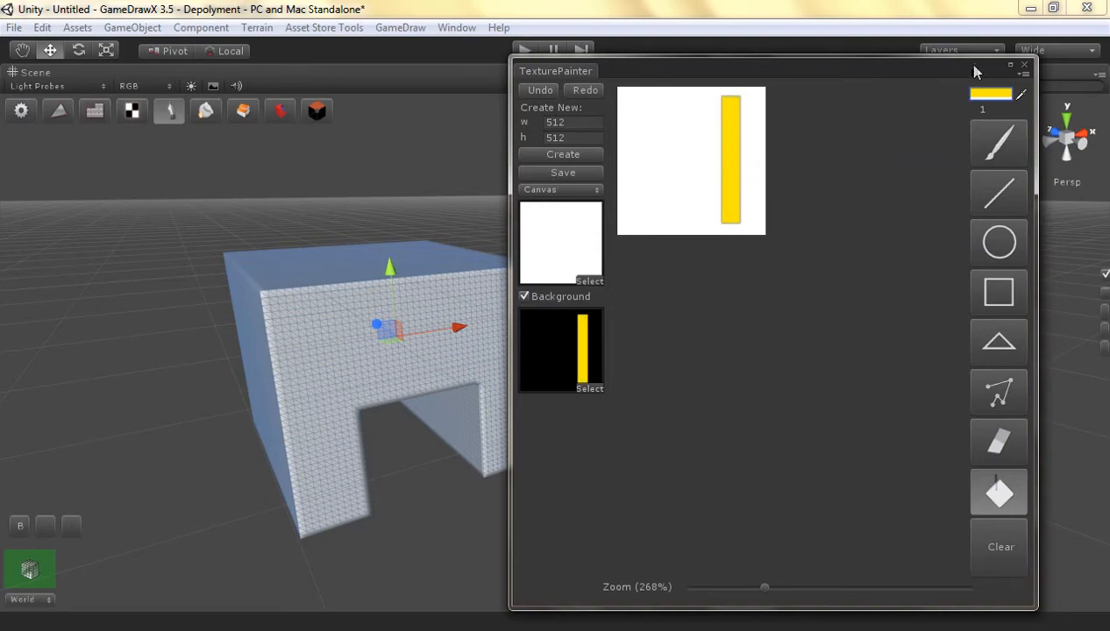
{"action": "left_click", "coordinate": [1023, 65]}
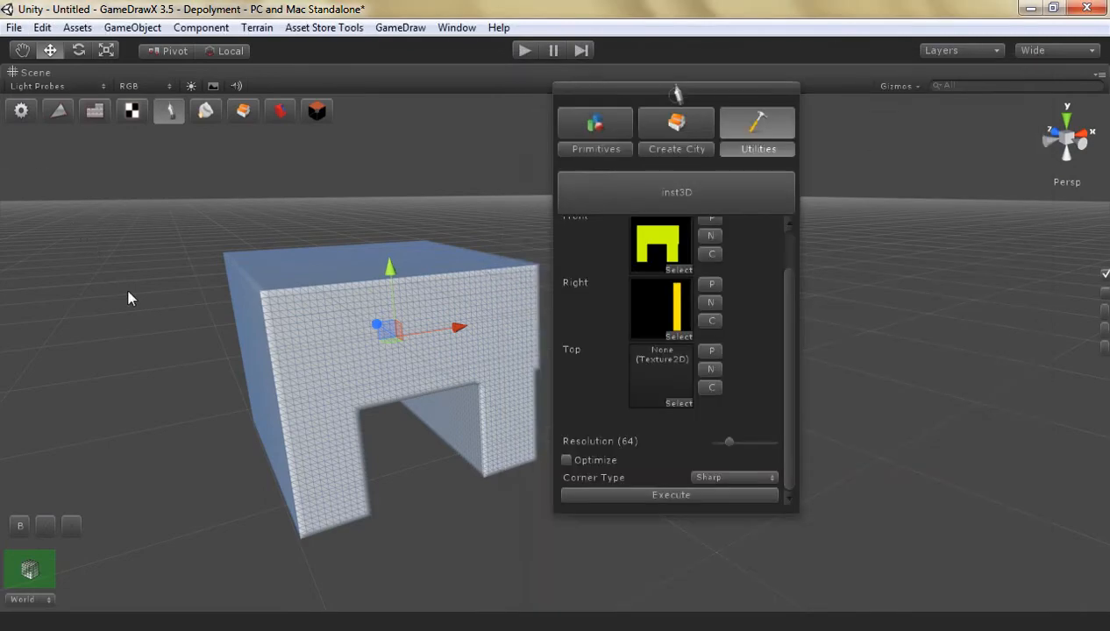
Delete the thick gate model generated from the earlier Right texture
{"action": "mouse_move", "coordinate": [128, 299]}
{"action": "left_mouse_down", "text": "alt"}
{"action": "mouse_move", "coordinate": [201, 351]}
{"action": "mouse_move", "coordinate": [186, 320]}
{"action": "mouse_move", "coordinate": [121, 309]}
{"action": "left_mouse_up", "text": "alt"}
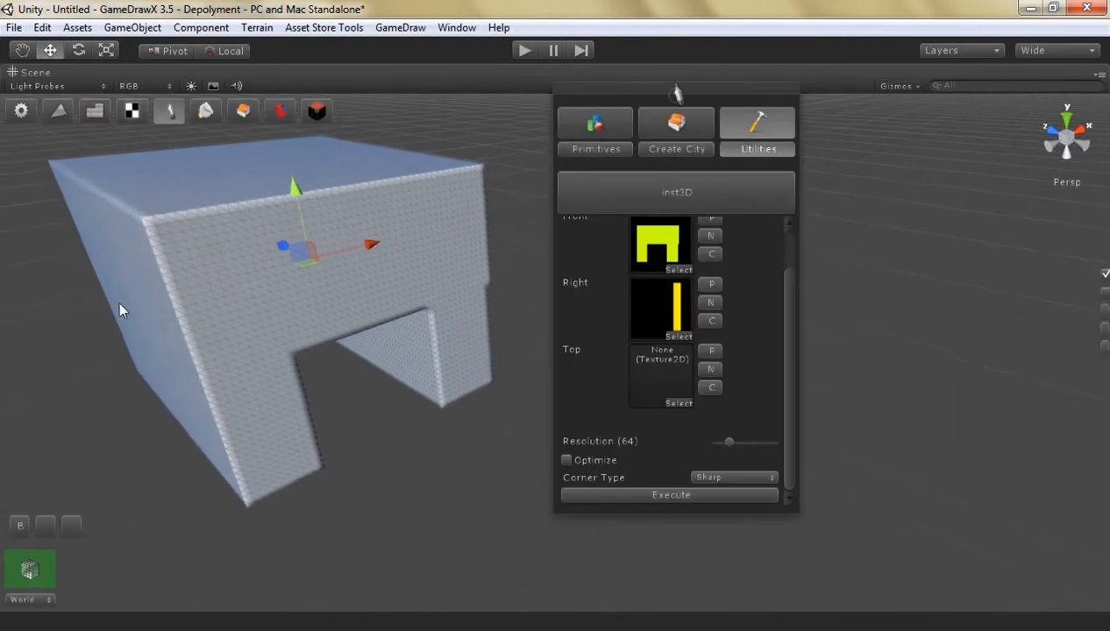
{"action": "middle_click_drag", "start_coordinate": [121, 310], "coordinate": [219, 307]}
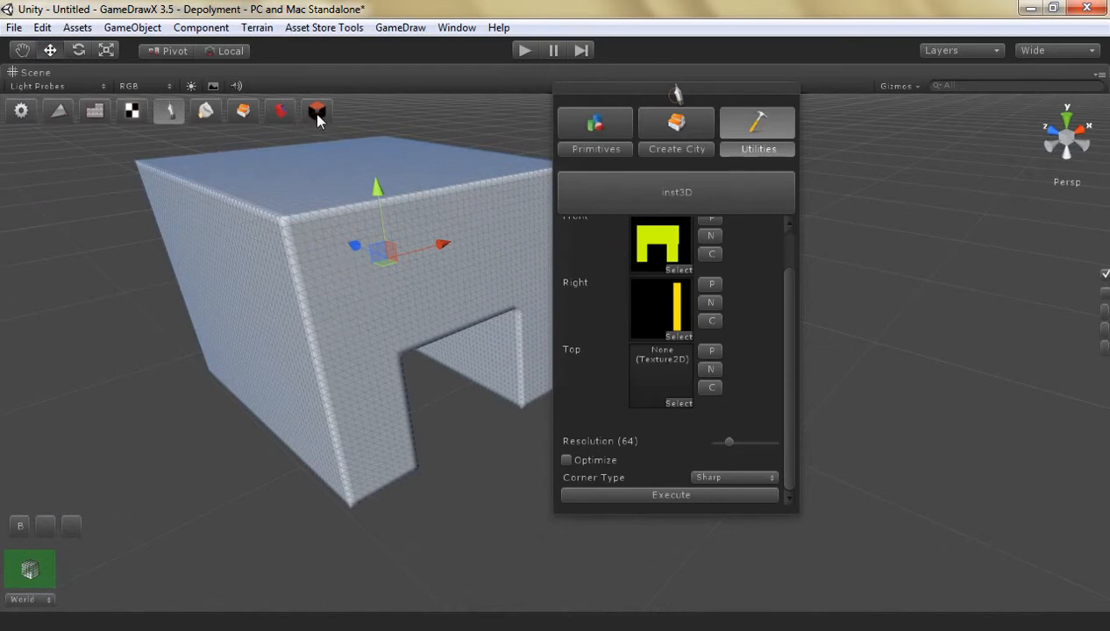
{"action": "left_click", "coordinate": [592, 96]}
{"action": "key", "text": "Delete"}
Select the plane and generate a thin gate model from the Front and narrow Right textures without optimization
{"action": "left_click", "coordinate": [380, 258]}
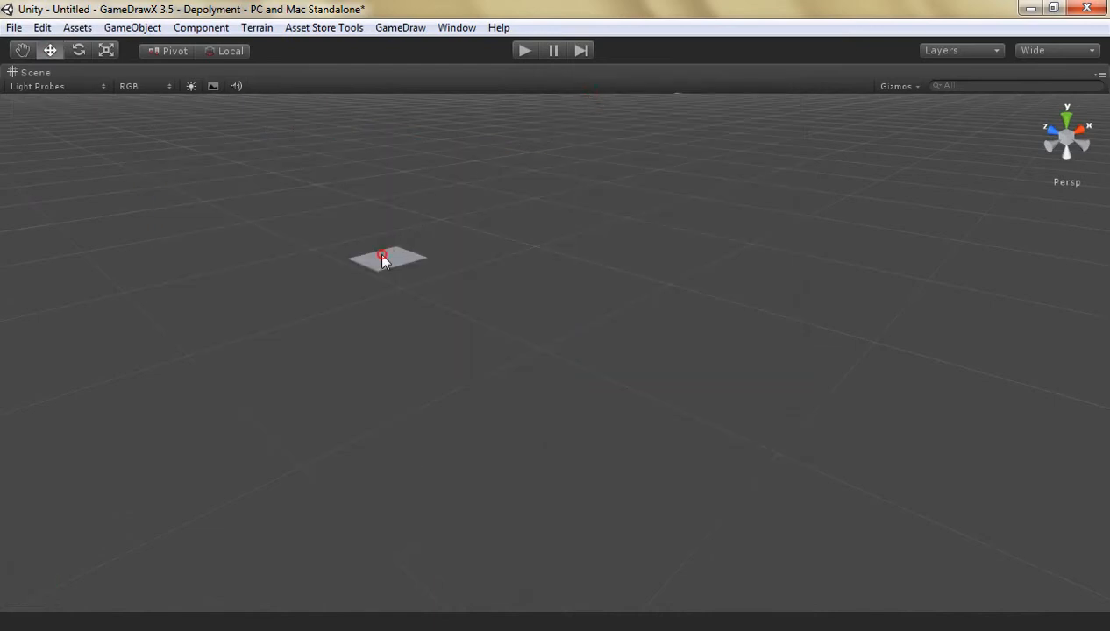
{"action": "scroll", "coordinate": [379, 257], "scroll_direction": "up", "scroll_amount": 4}
{"action": "right_click_drag", "start_coordinate": [378, 258], "coordinate": [338, 215]}
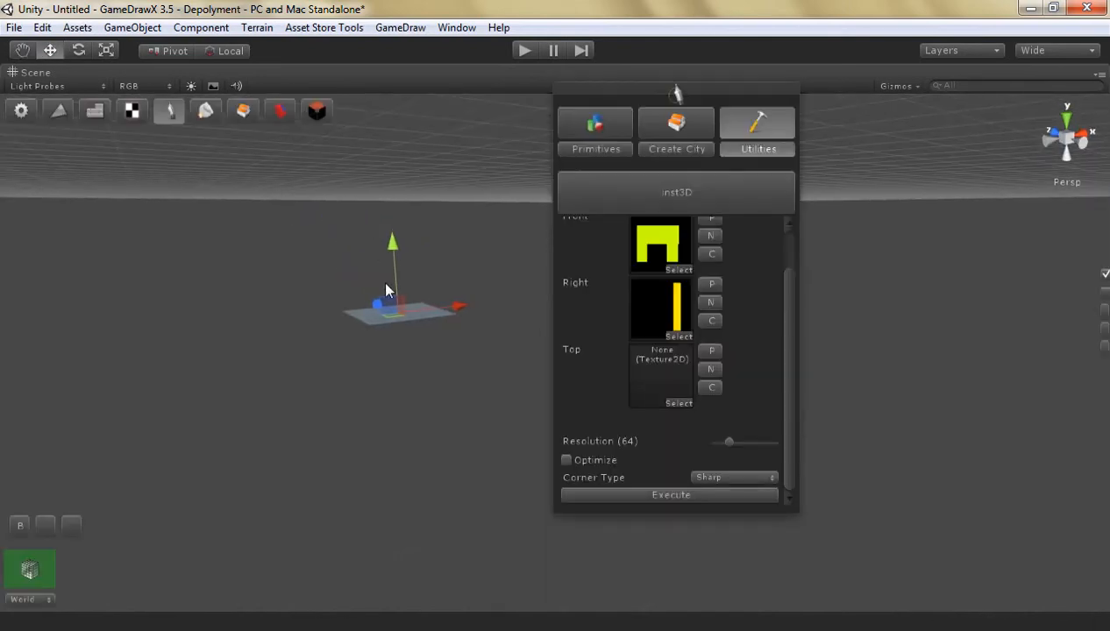
{"action": "scroll", "coordinate": [403, 285], "scroll_direction": "up", "scroll_amount": 2}
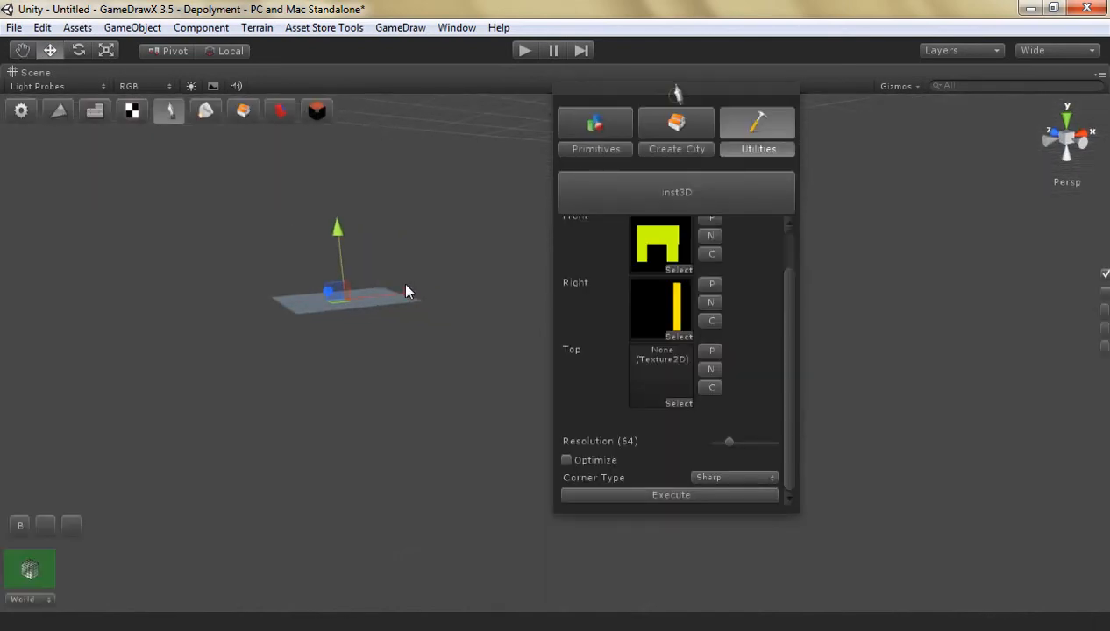
{"action": "left_click", "coordinate": [652, 496]}
{"action": "right_click_drag", "start_coordinate": [314, 329], "coordinate": [324, 280]}
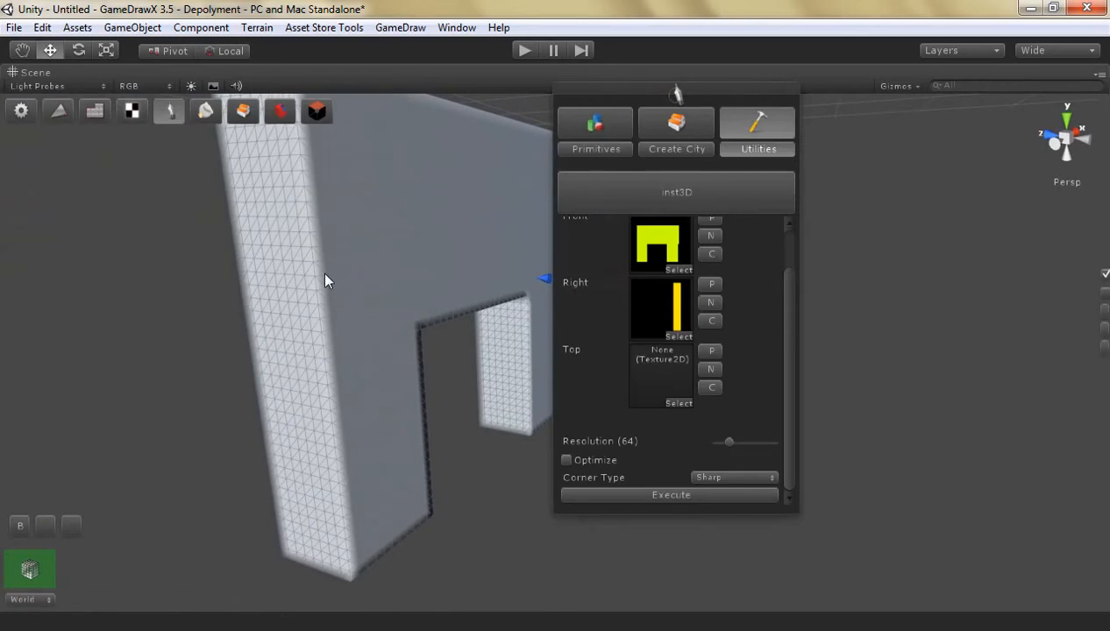
Enable Optimize, generate another gate model from the same textures and select the new small model for a closer look
{"action": "left_click", "coordinate": [598, 462]}
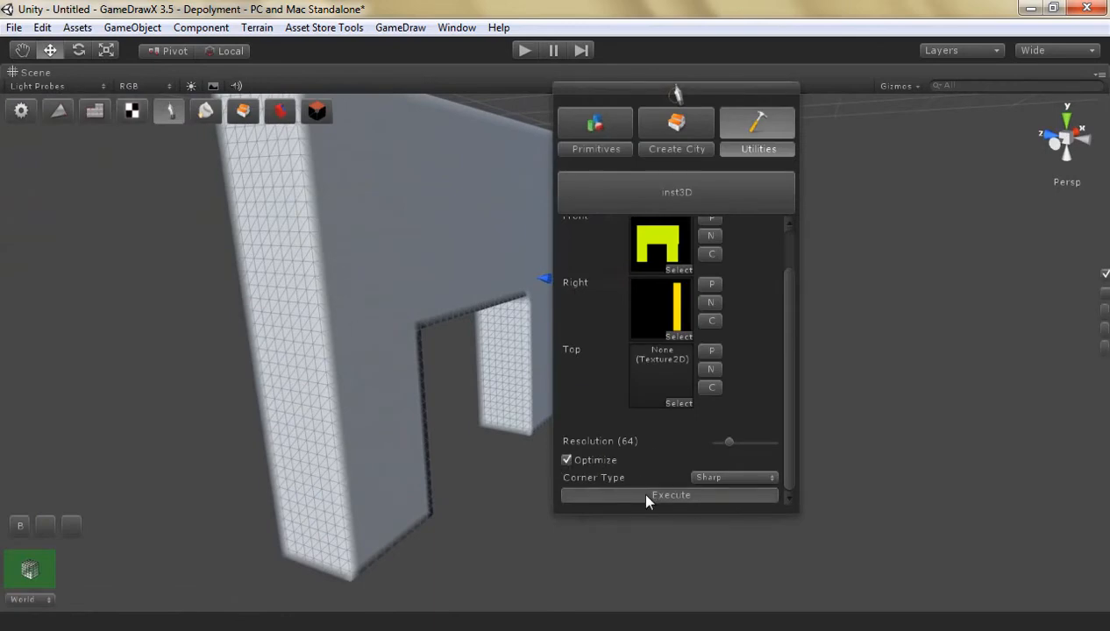
{"action": "left_click_drag", "start_coordinate": [759, 90], "coordinate": [1013, 103]}
{"action": "left_click", "coordinate": [637, 432]}
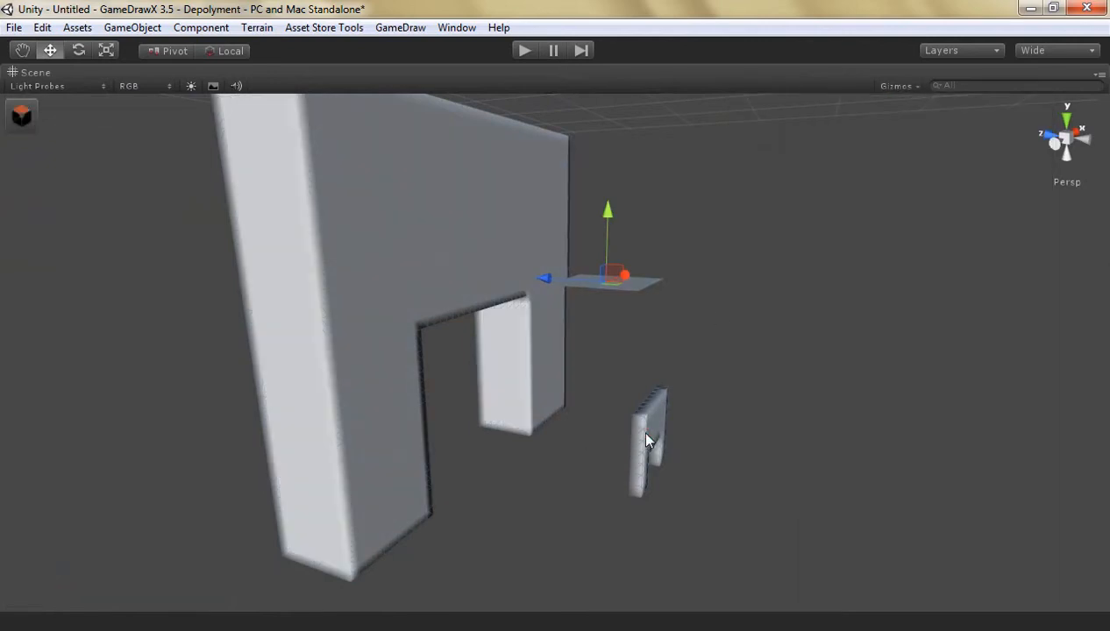
{"action": "right_click_drag", "start_coordinate": [649, 487], "coordinate": [621, 498]}
{"action": "key", "text": "d"}
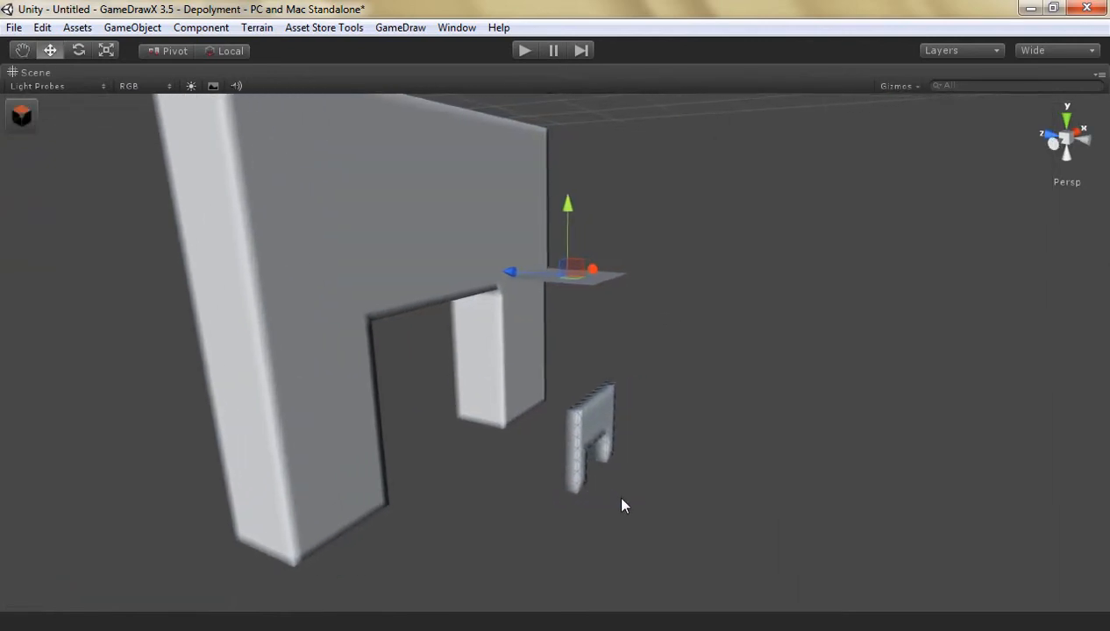
{"action": "key", "text": "Right"}
{"action": "key", "text": "Up"}
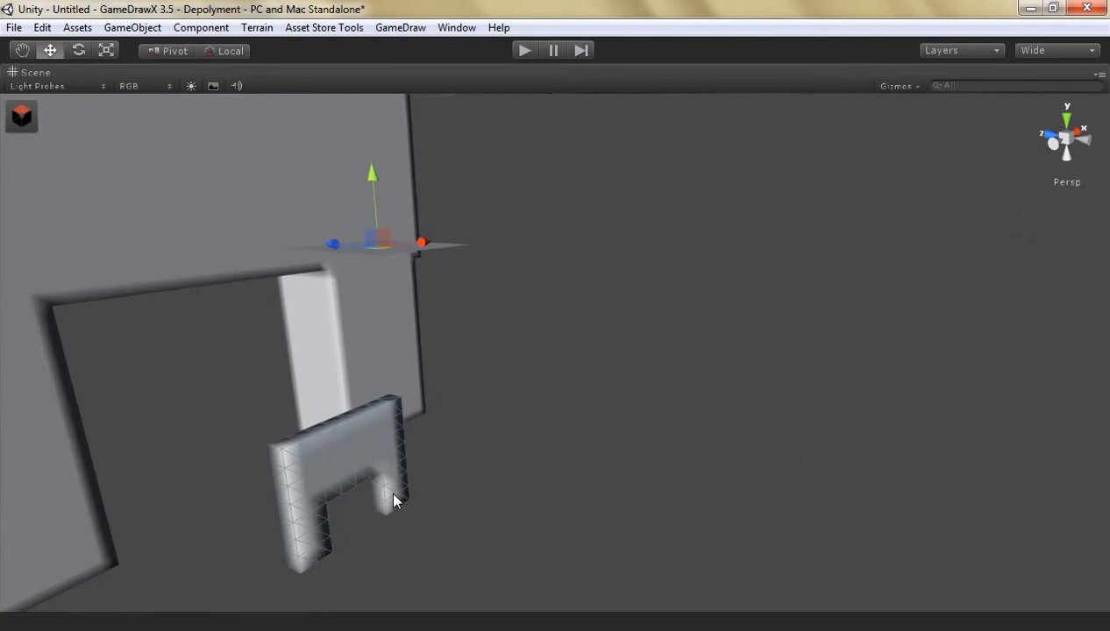
Compare the mesh wireframes of the small optimized gate and the large unoptimized gate by selecting each in turn
{"action": "key", "text": "Left"}
{"action": "left_click", "coordinate": [94, 177]}
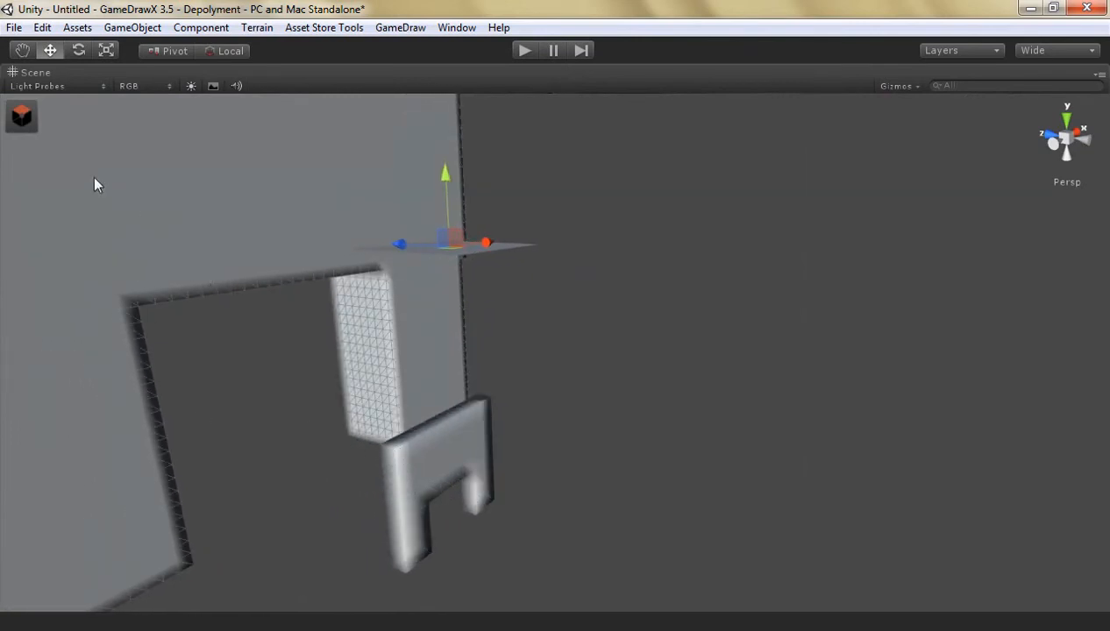
{"action": "key", "text": "Left"}
{"action": "key", "text": "Down"}
{"action": "key", "text": "Right"}
{"action": "left_click", "coordinate": [423, 475]}
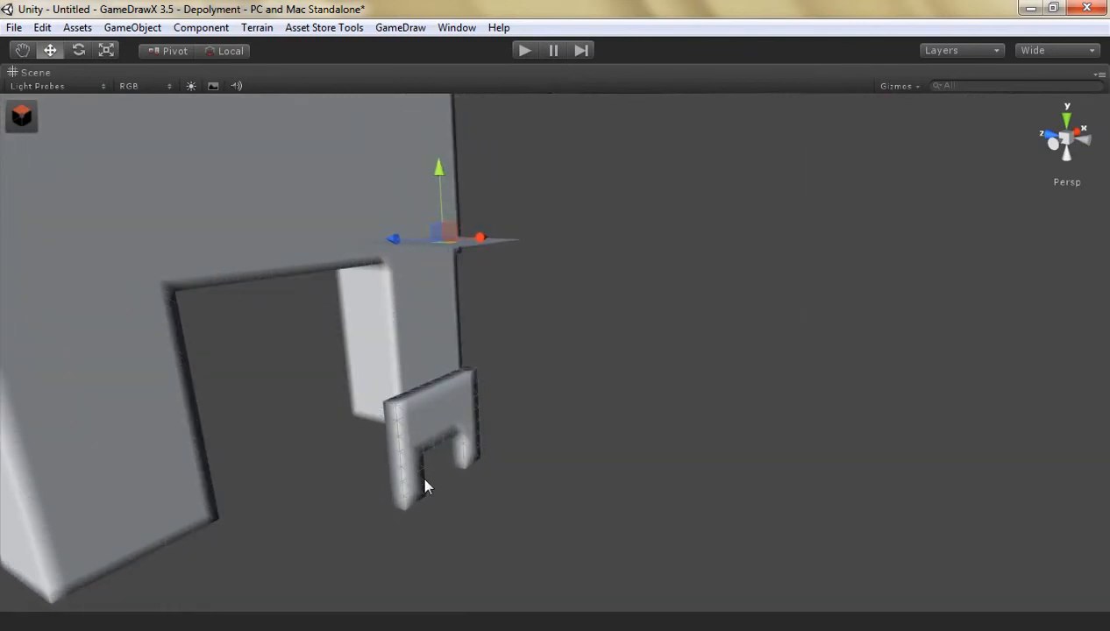
{"action": "key", "text": "Up"}
{"action": "key", "text": "Down"}
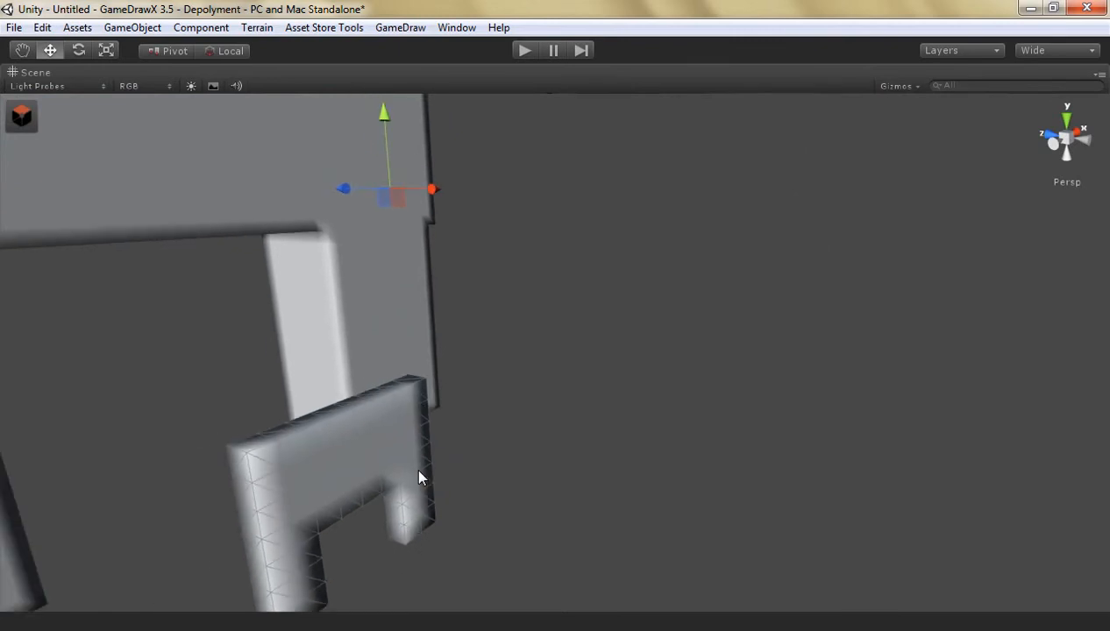
{"action": "left_click", "coordinate": [154, 246]}
{"action": "key", "text": "Left"}
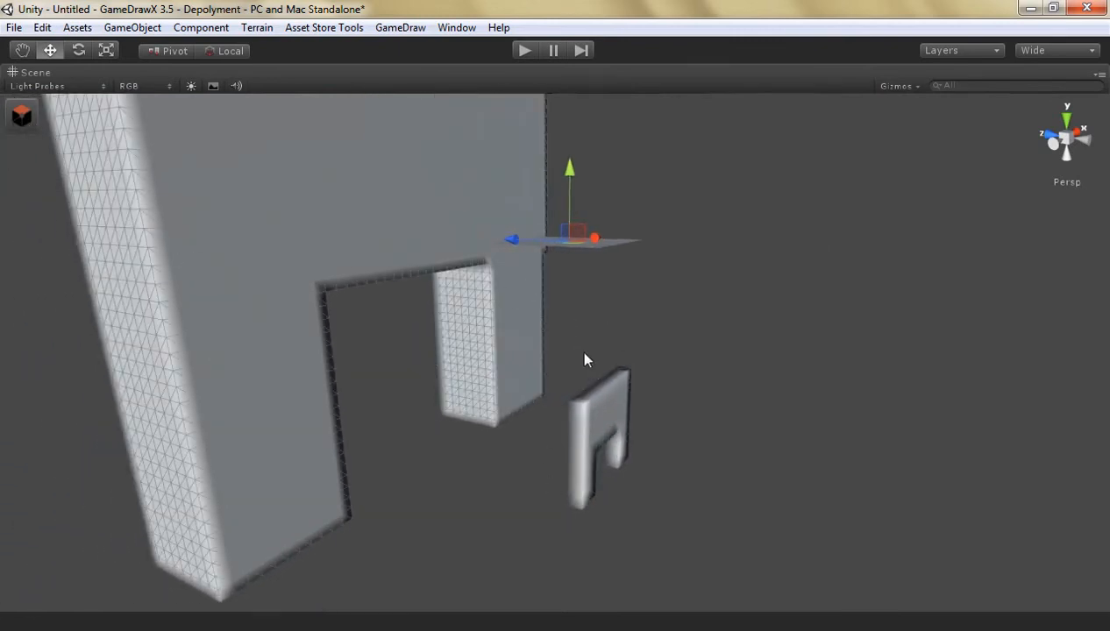
{"action": "key", "text": "Right"}
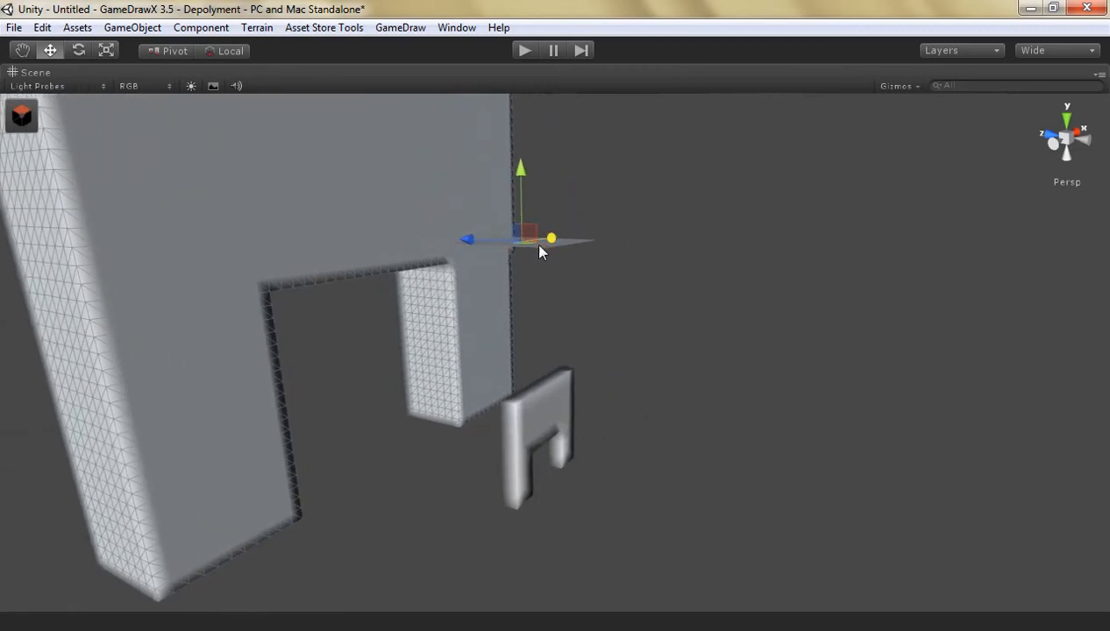
Select the plane and generate a gate model from the same textures with Optimize off and the corner type set to Corner
{"action": "left_click", "coordinate": [558, 260]}
{"action": "left_click", "coordinate": [529, 246]}
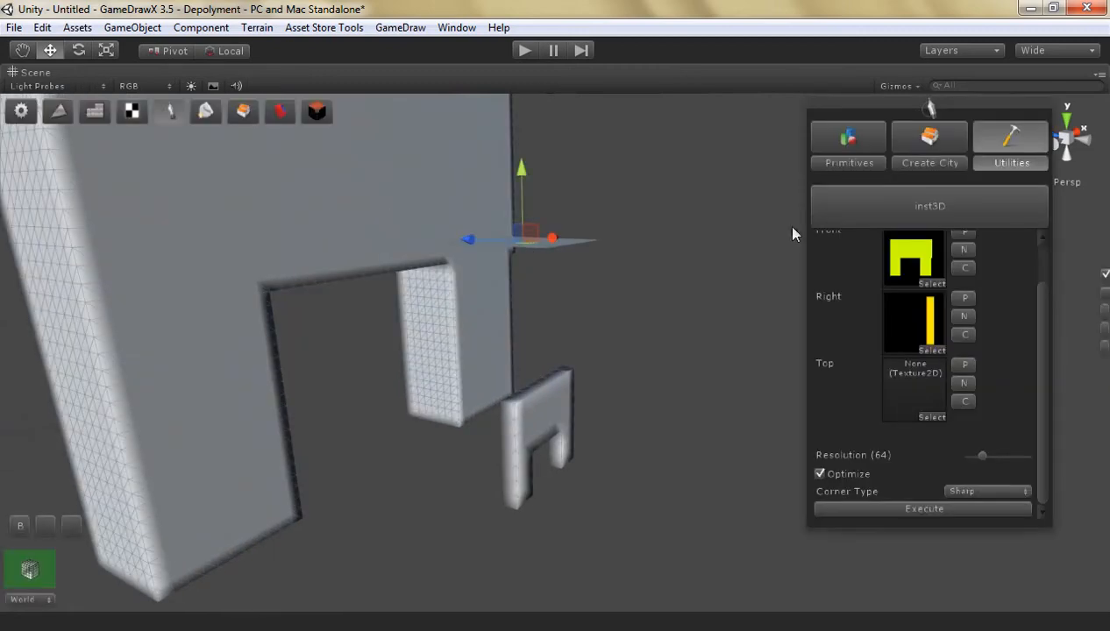
{"action": "left_click", "coordinate": [992, 490]}
{"action": "left_click", "coordinate": [846, 473]}
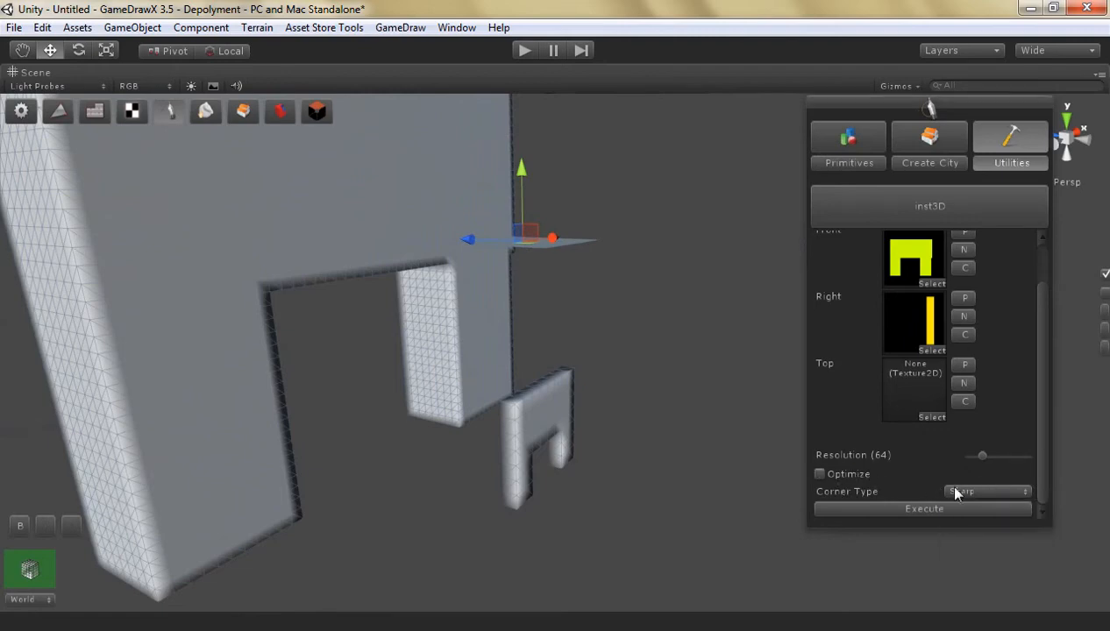
{"action": "left_click", "coordinate": [988, 491]}
{"action": "left_click", "coordinate": [988, 529]}
{"action": "left_click", "coordinate": [881, 508]}
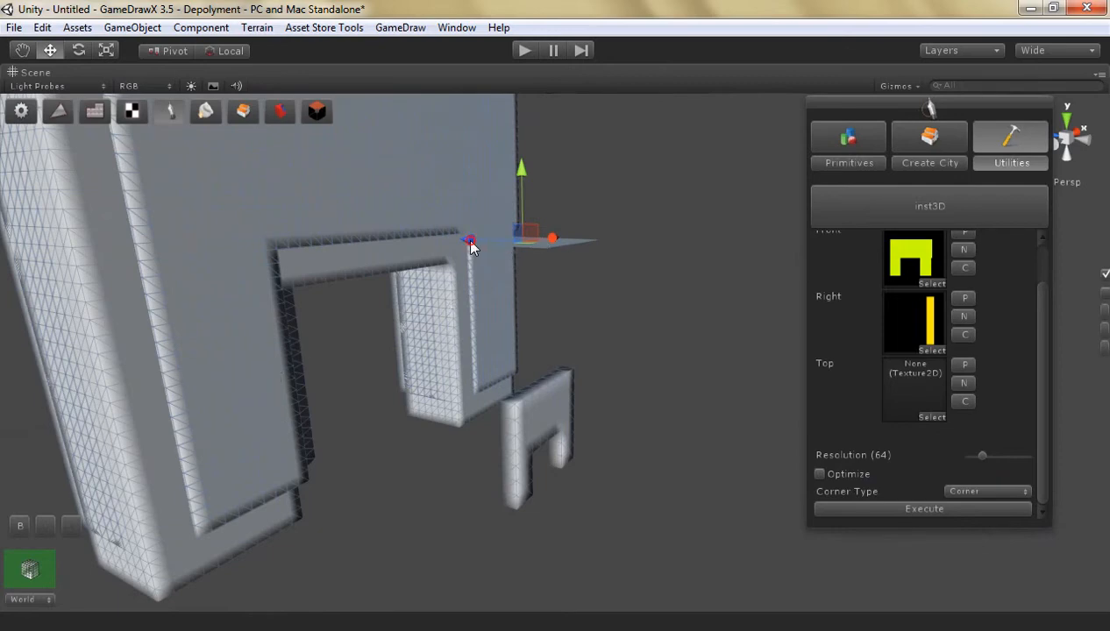
Move the newly generated Corner-type gate along the Z axis away from the plane
{"action": "left_click_drag", "start_coordinate": [471, 242], "coordinate": [188, 330]}
{"action": "left_click", "coordinate": [130, 324]}
{"action": "left_click", "coordinate": [311, 259]}
Examine the edges and wireframe of the Corner-type gate from several angles and distances
{"action": "key", "text": "Left"}
{"action": "key", "text": "Up"}
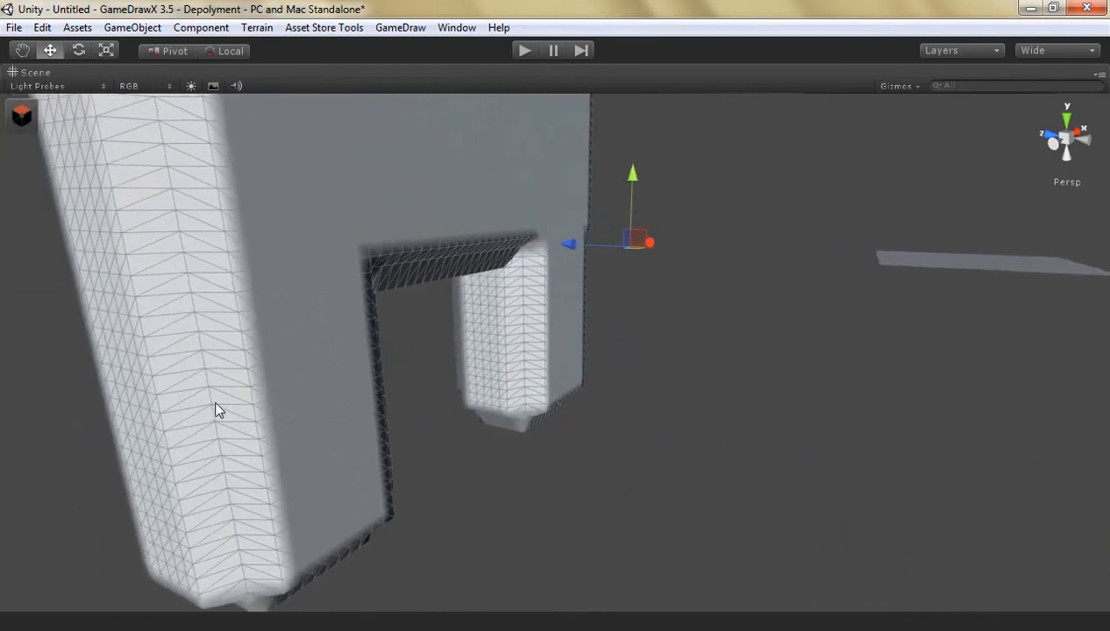
{"action": "key", "text": "Down"}
{"action": "left_click", "coordinate": [504, 480]}
{"action": "key", "text": "Down"}
{"action": "key", "text": "Left"}
{"action": "left_click", "coordinate": [366, 328]}
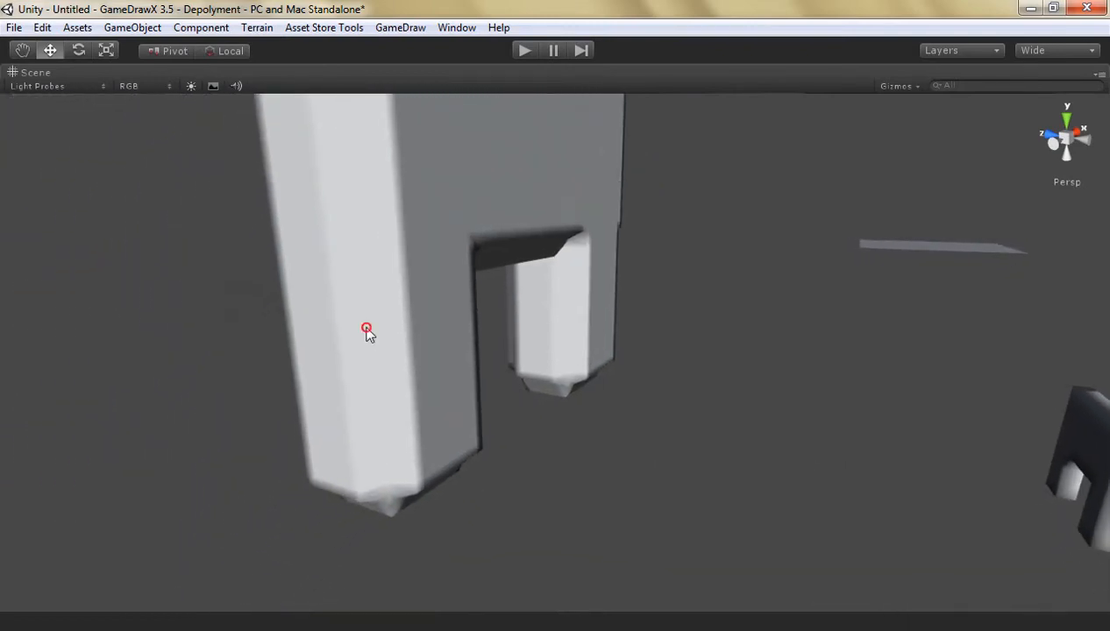
{"action": "right_click_drag", "start_coordinate": [441, 327], "coordinate": [444, 302]}
{"action": "left_click", "coordinate": [423, 319]}
{"action": "key", "text": "Right"}
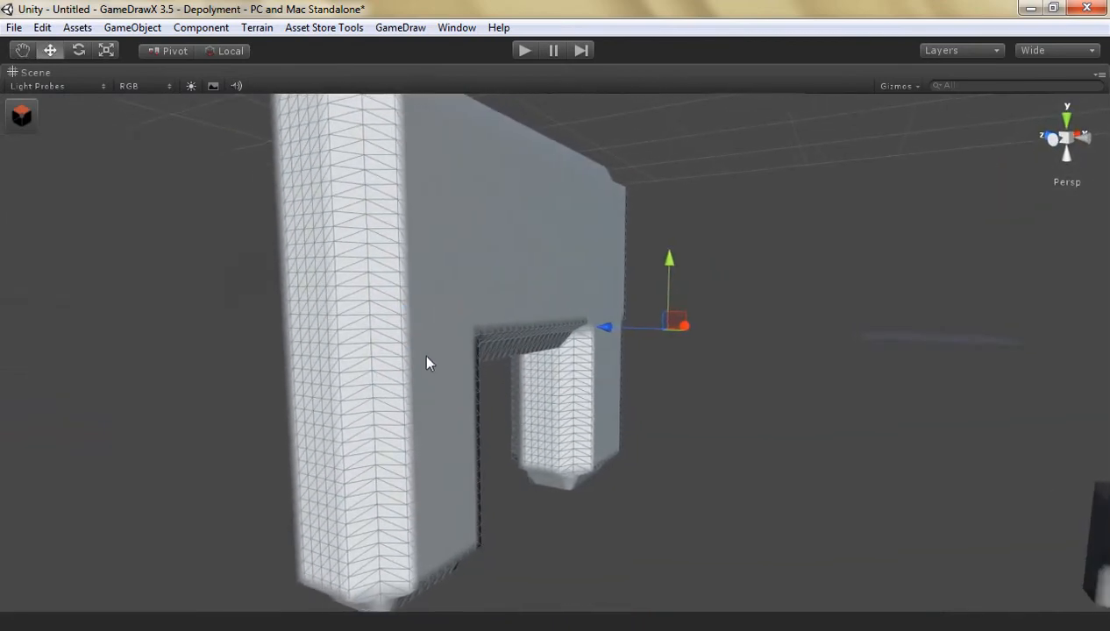
{"action": "key", "text": "Up"}
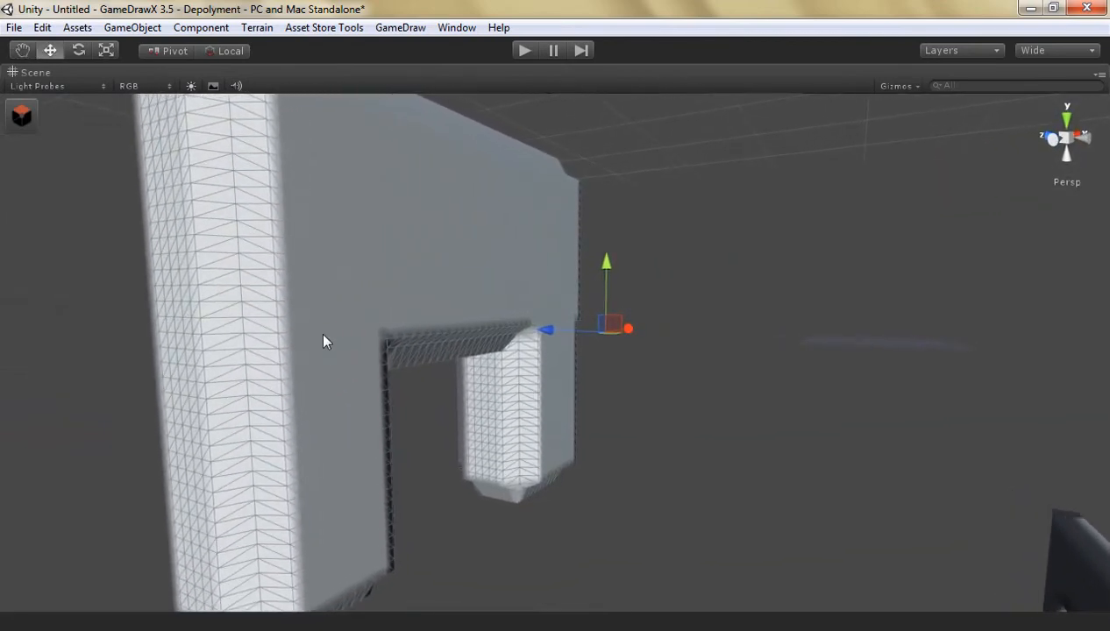
Delete the Corner-type gate and generate a new one from the plane with the Smooth corner type for a closer look
{"action": "key", "text": "Delete"}
{"action": "left_click", "coordinate": [834, 340]}
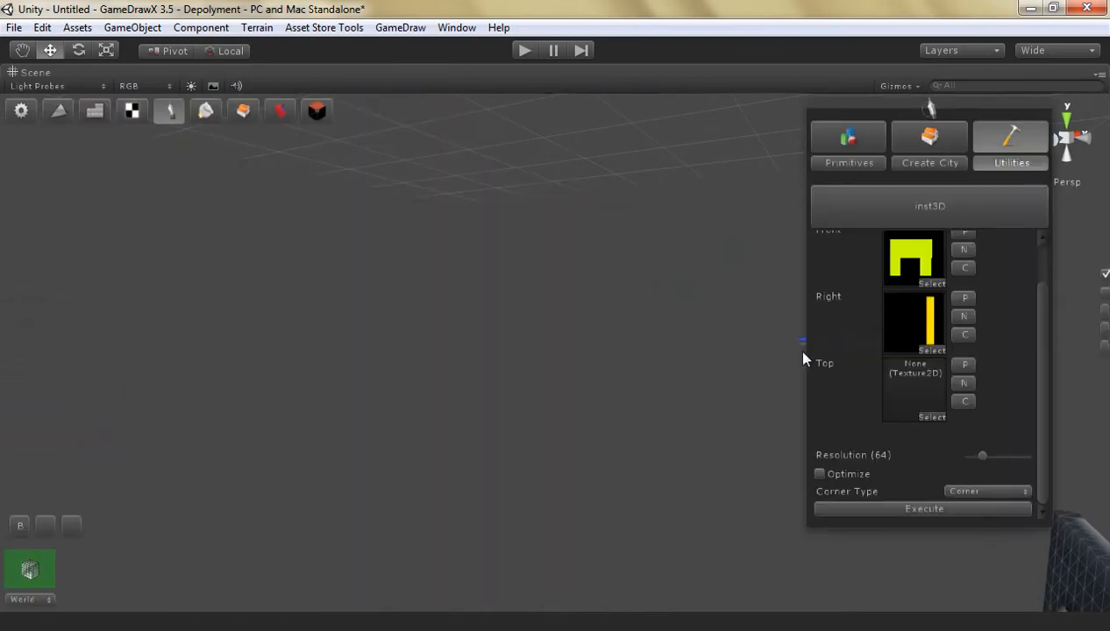
{"action": "left_click", "coordinate": [988, 492]}
{"action": "left_click", "coordinate": [961, 544]}
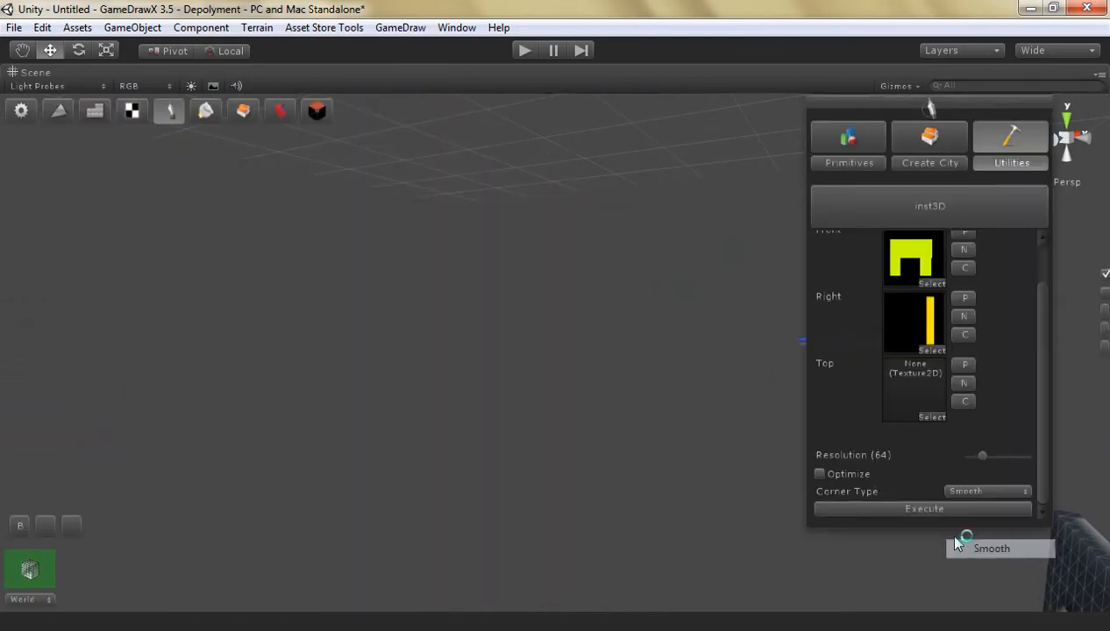
{"action": "left_click", "coordinate": [934, 512]}
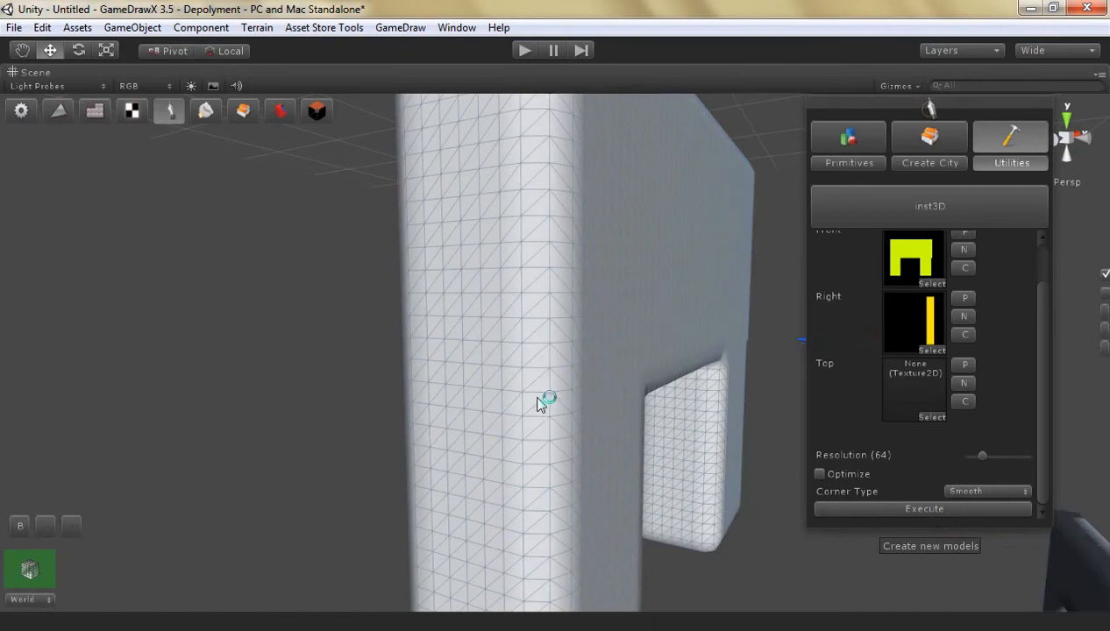
{"action": "scroll", "coordinate": [551, 299], "scroll_direction": "down", "scroll_amount": 8}
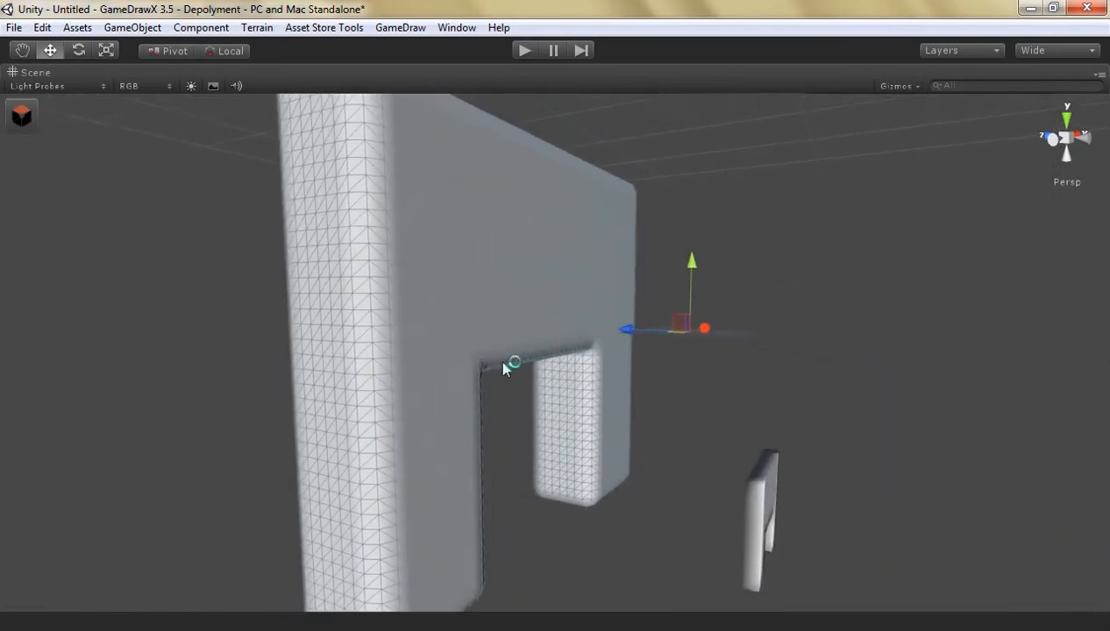
{"action": "scroll", "coordinate": [480, 333], "scroll_direction": "up", "scroll_amount": 8}
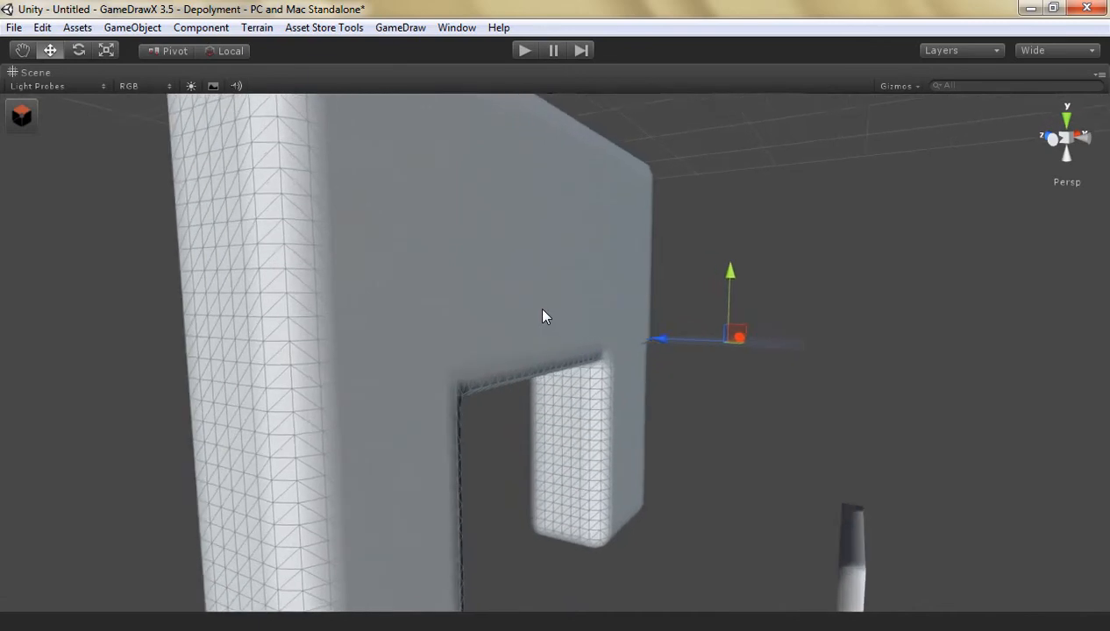
{"action": "key", "text": "Left"}
{"action": "key", "text": "Down"}
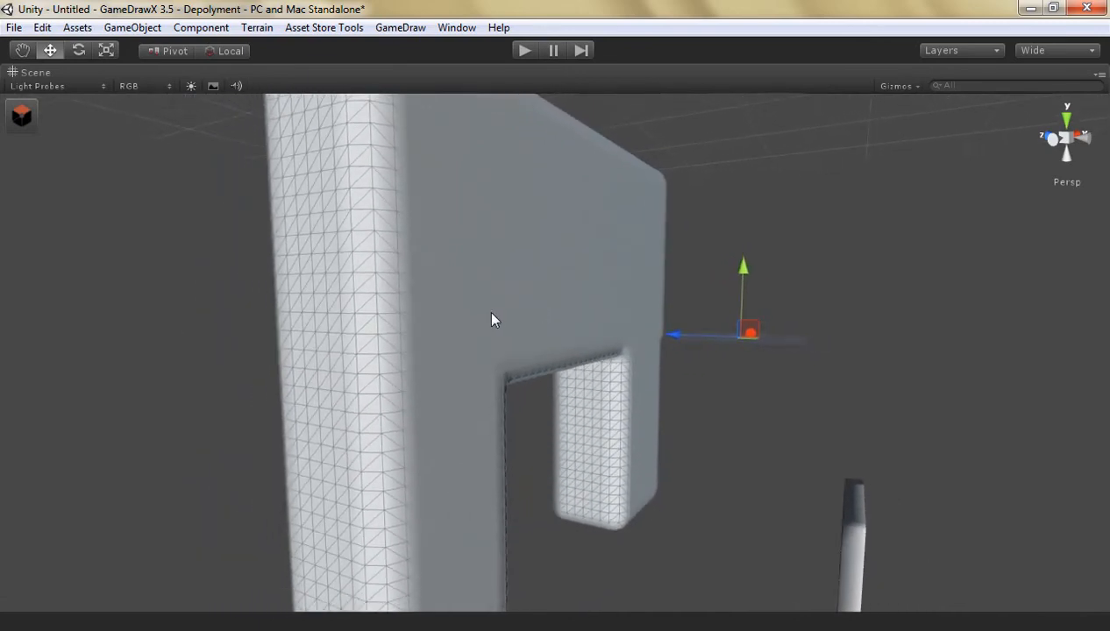
Select the plane, add a new texture layer in inst3D and create a new Front texture for painting
{"action": "left_click", "coordinate": [793, 343]}
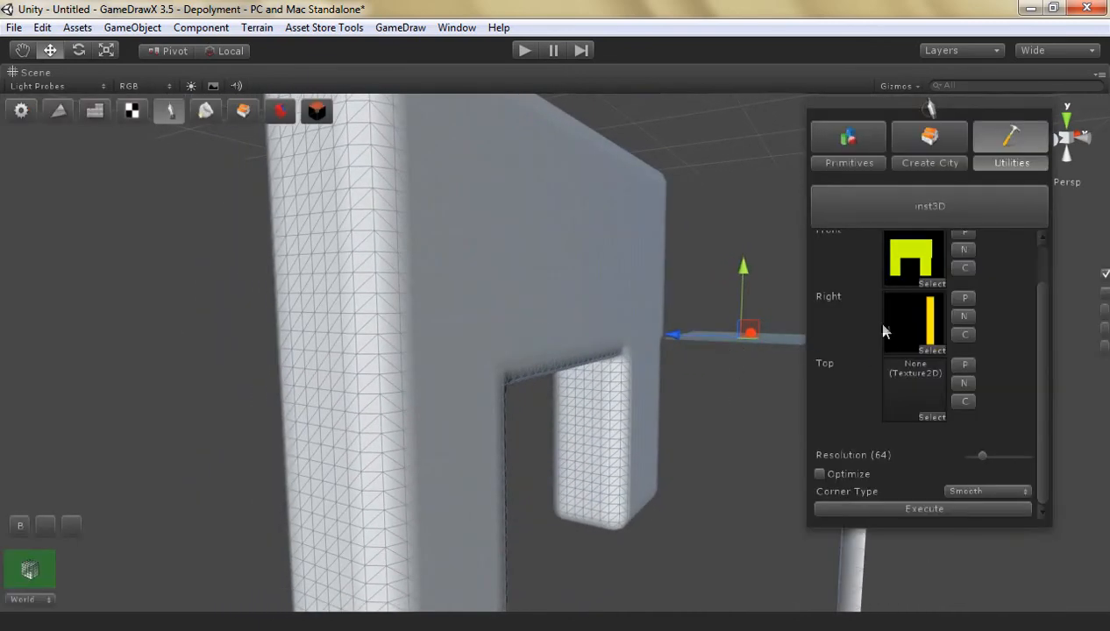
{"action": "scroll", "coordinate": [1070, 316], "scroll_direction": "up", "scroll_amount": 1}
{"action": "scroll", "coordinate": [1041, 277], "scroll_direction": "up", "scroll_amount": 2}
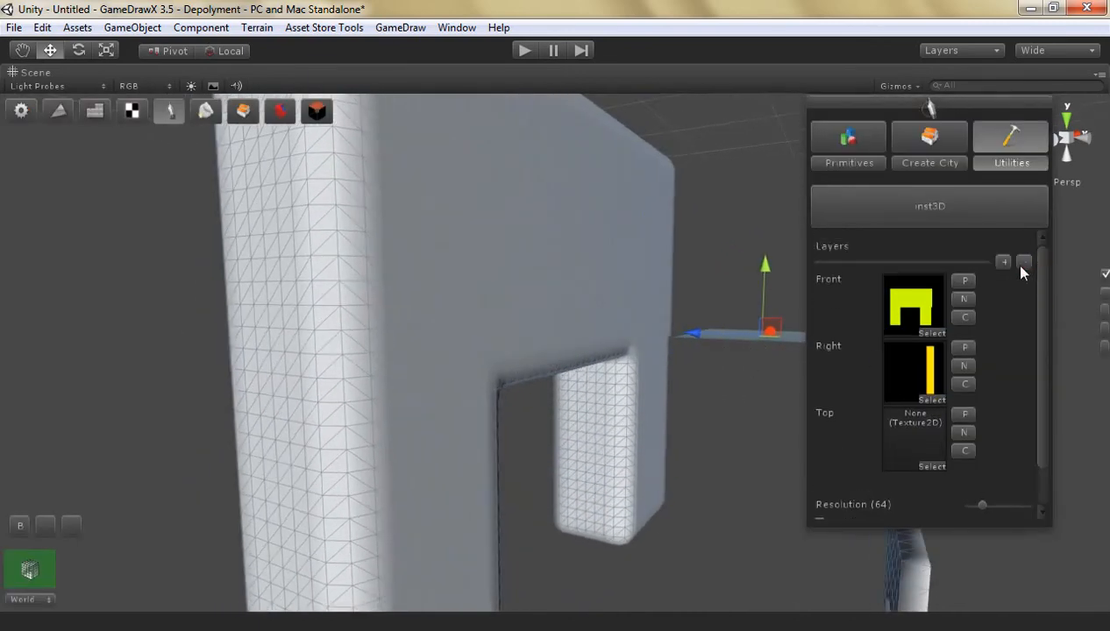
{"action": "left_click_drag", "start_coordinate": [812, 261], "coordinate": [1009, 263]}
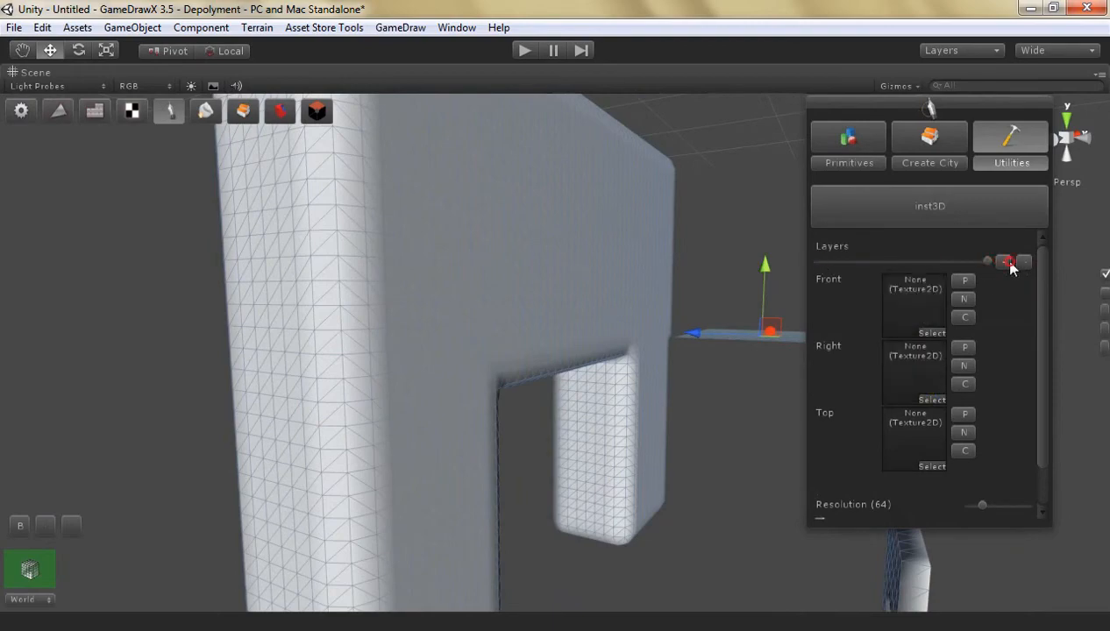
{"action": "left_click", "coordinate": [961, 300]}
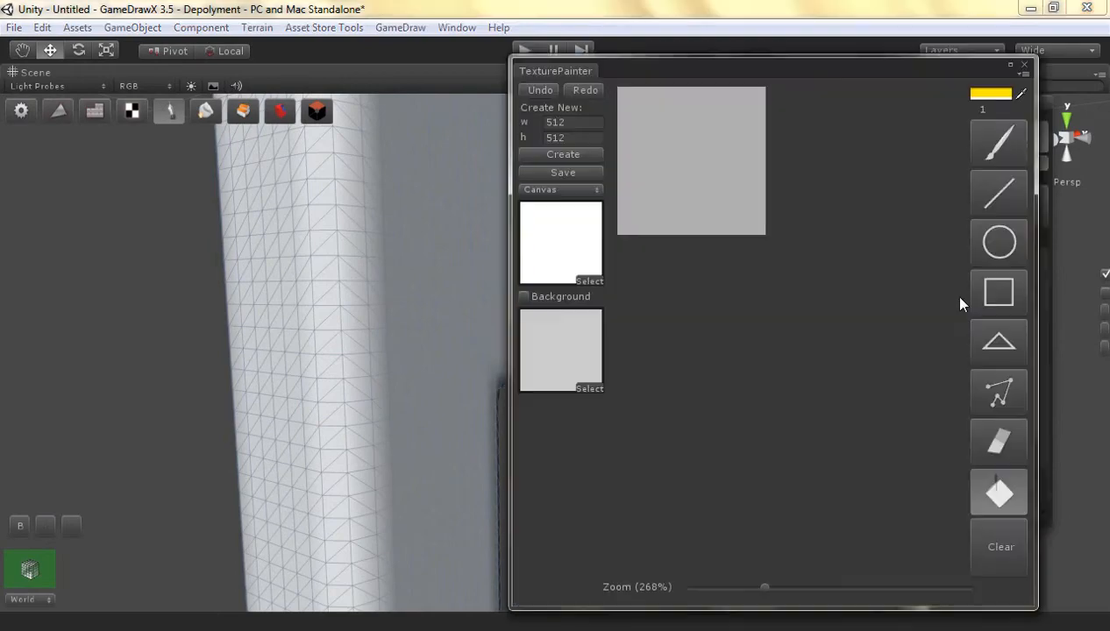
Fill the new Front canvas with fully transparent black (R, G, B and A at 0) and enable the background
{"action": "left_click", "coordinate": [989, 92]}
{"action": "left_click_drag", "start_coordinate": [134, 344], "coordinate": [221, 396]}
{"action": "left_click_drag", "start_coordinate": [157, 463], "coordinate": [53, 464]}
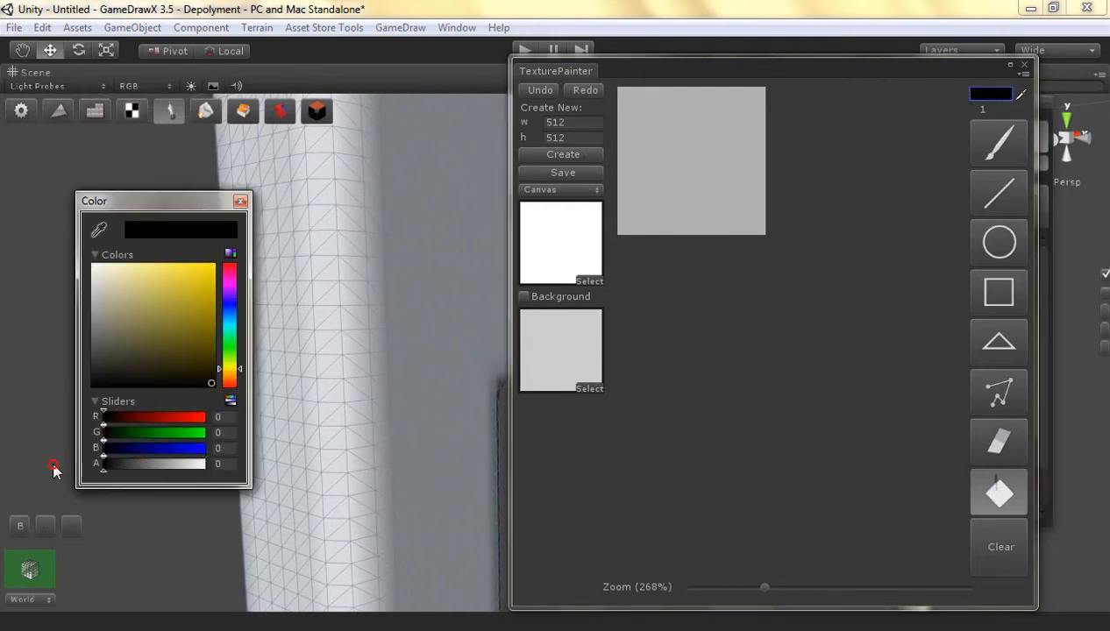
{"action": "left_click", "coordinate": [241, 200]}
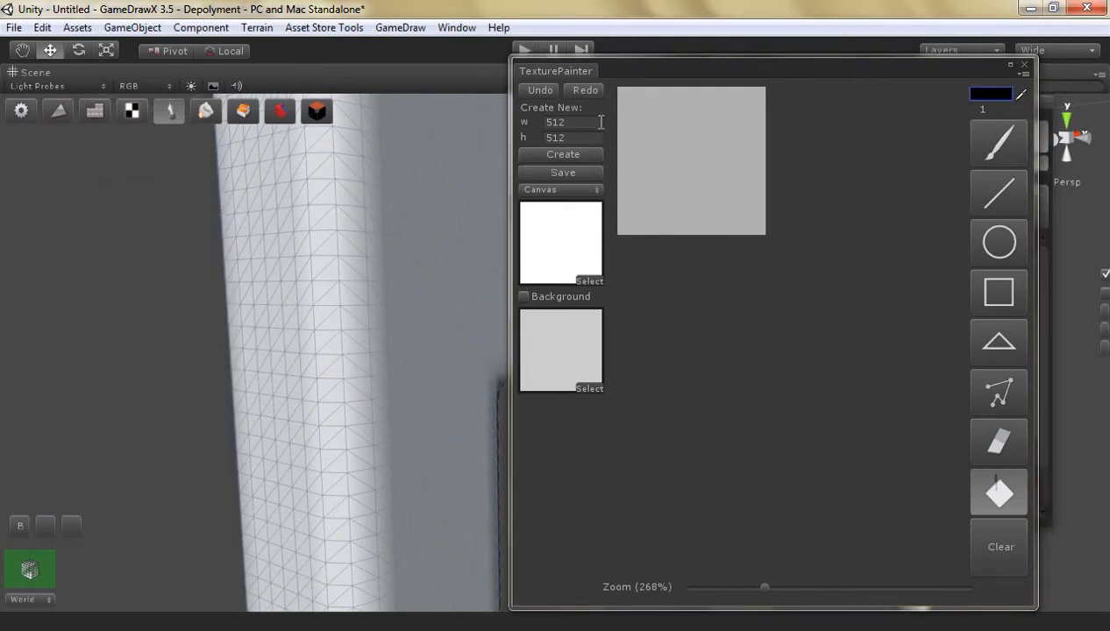
{"action": "left_click", "coordinate": [737, 208]}
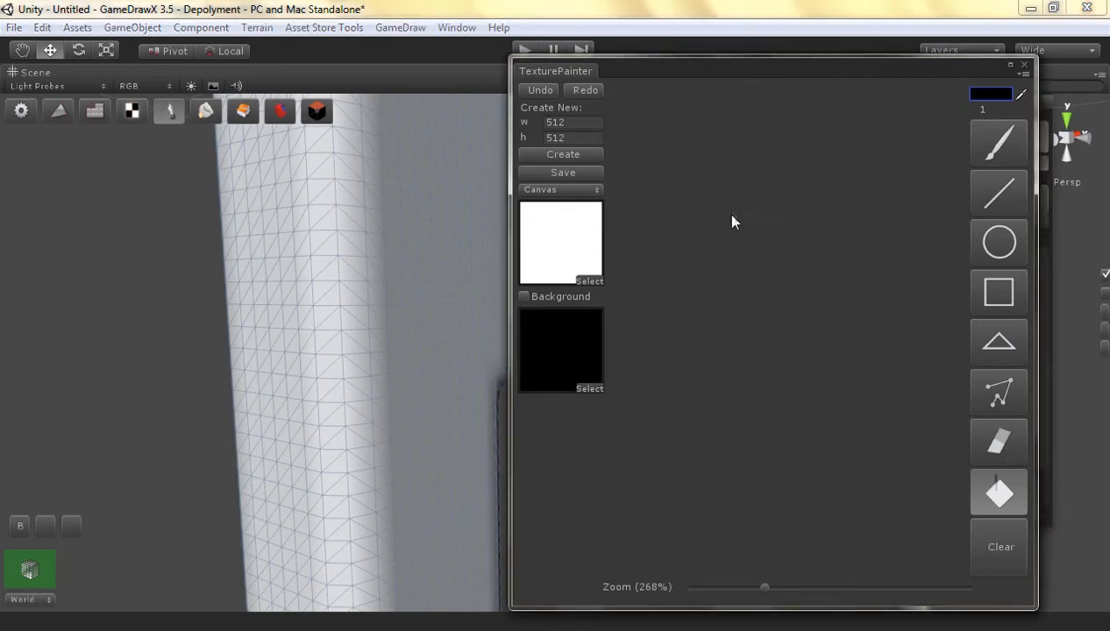
{"action": "left_click", "coordinate": [524, 296]}
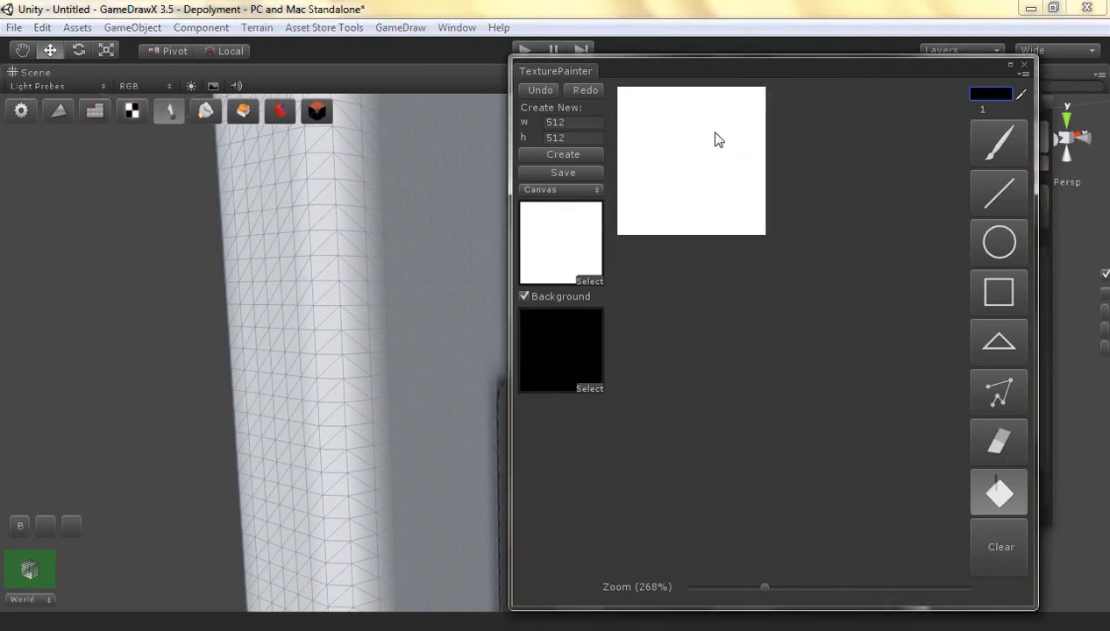
Try to draw an upright rectangle in the canvas's right half with the transparent black colour, at 488% zoom
{"action": "left_click_drag", "start_coordinate": [765, 589], "coordinate": [826, 592]}
{"action": "left_click", "coordinate": [975, 311]}
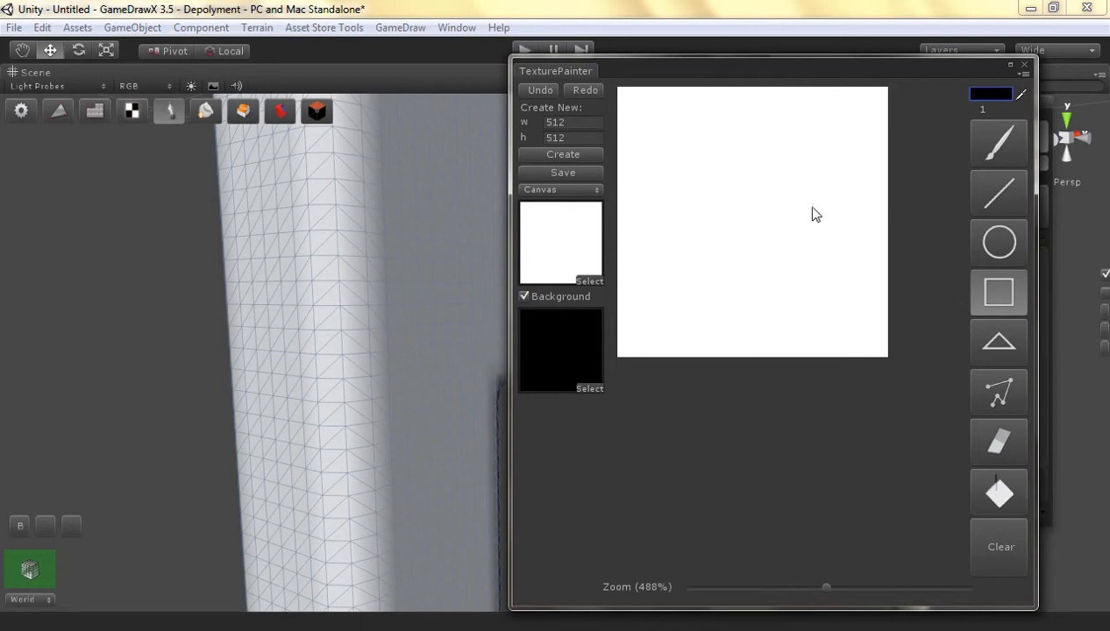
{"action": "left_click_drag", "start_coordinate": [826, 200], "coordinate": [780, 269]}
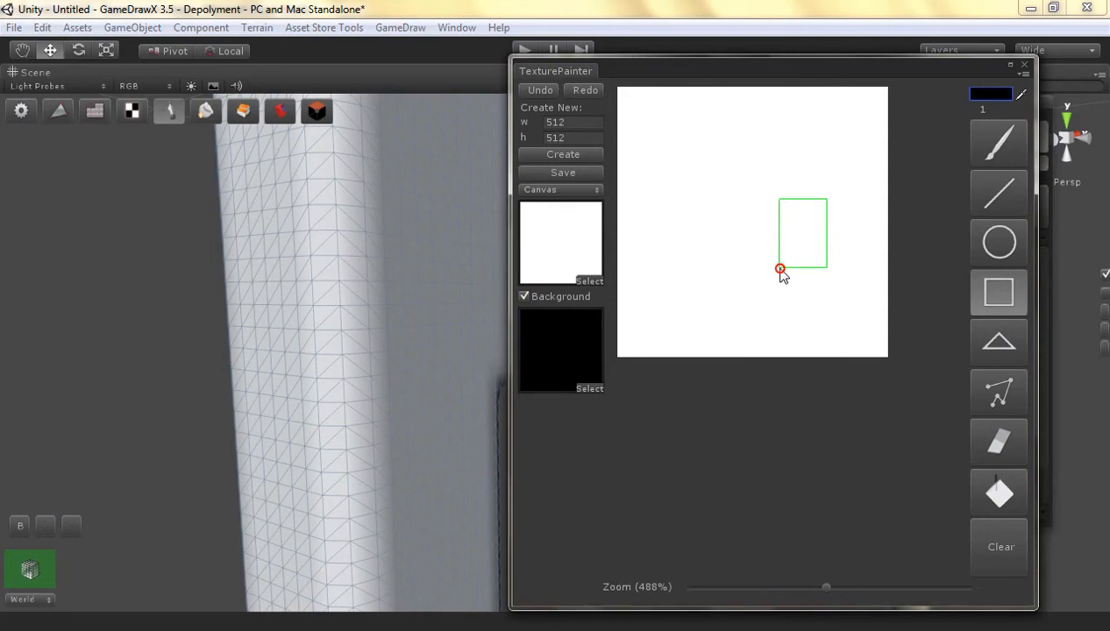
{"action": "left_click_drag", "start_coordinate": [779, 269], "coordinate": [779, 270]}
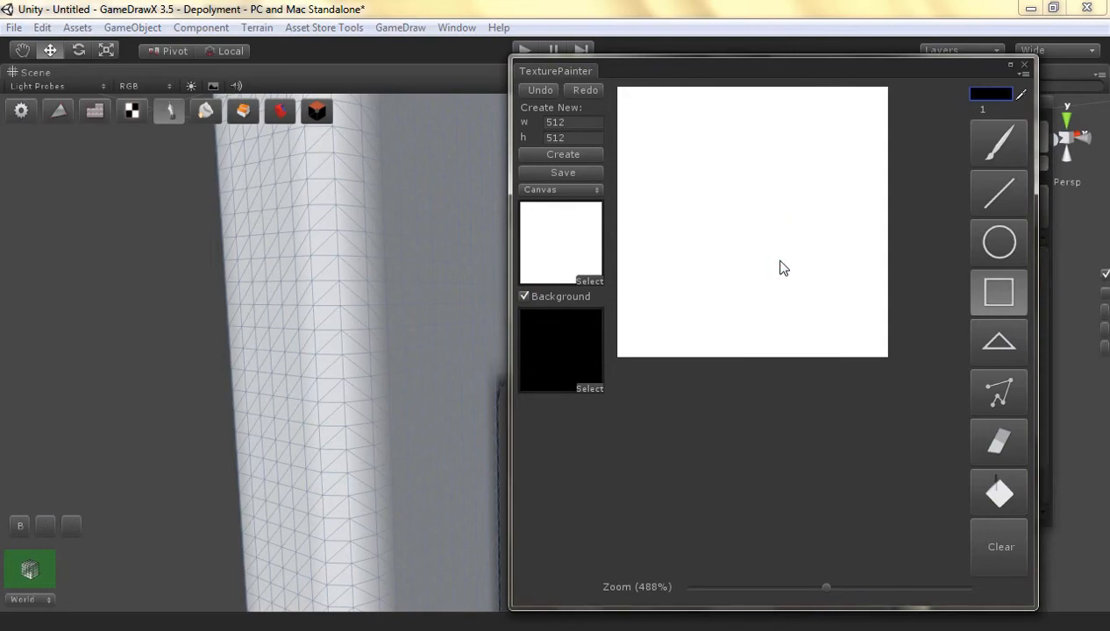
Set the paint colour to opaque red (R 255, G 0, B 0, A 255) and clear the canvas
{"action": "left_click", "coordinate": [989, 93]}
{"action": "left_click_drag", "start_coordinate": [167, 366], "coordinate": [232, 255]}
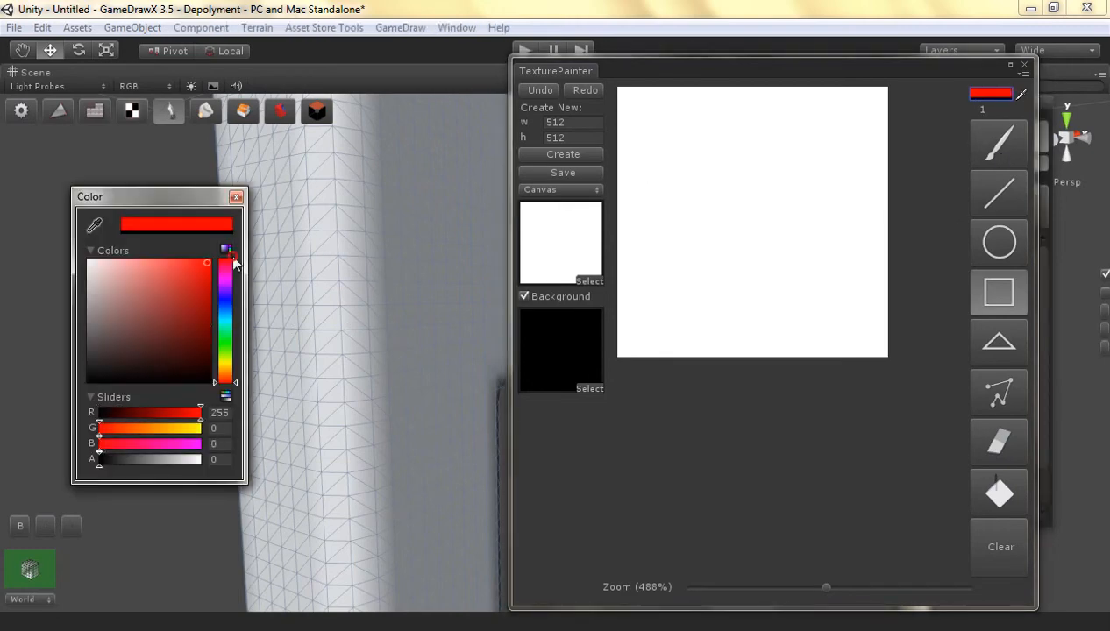
{"action": "left_click_drag", "start_coordinate": [99, 459], "coordinate": [246, 456]}
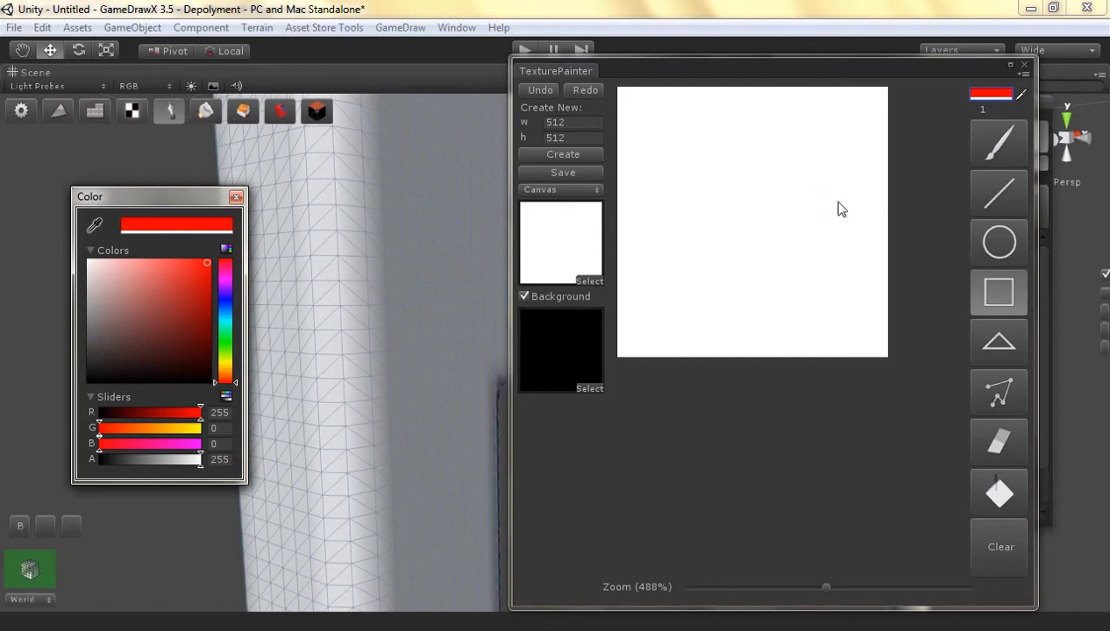
{"action": "left_click", "coordinate": [994, 547]}
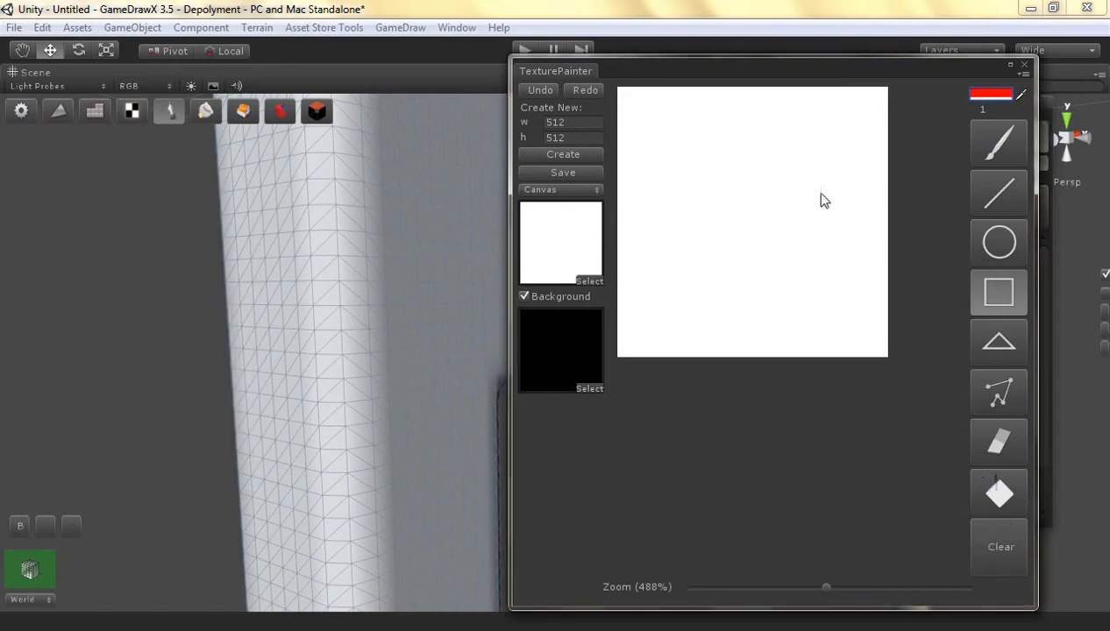
Draw a tall red rectangle in the canvas's right half and a long, thin one extending from its left side to near the left edge
{"action": "left_click_drag", "start_coordinate": [858, 165], "coordinate": [788, 282]}
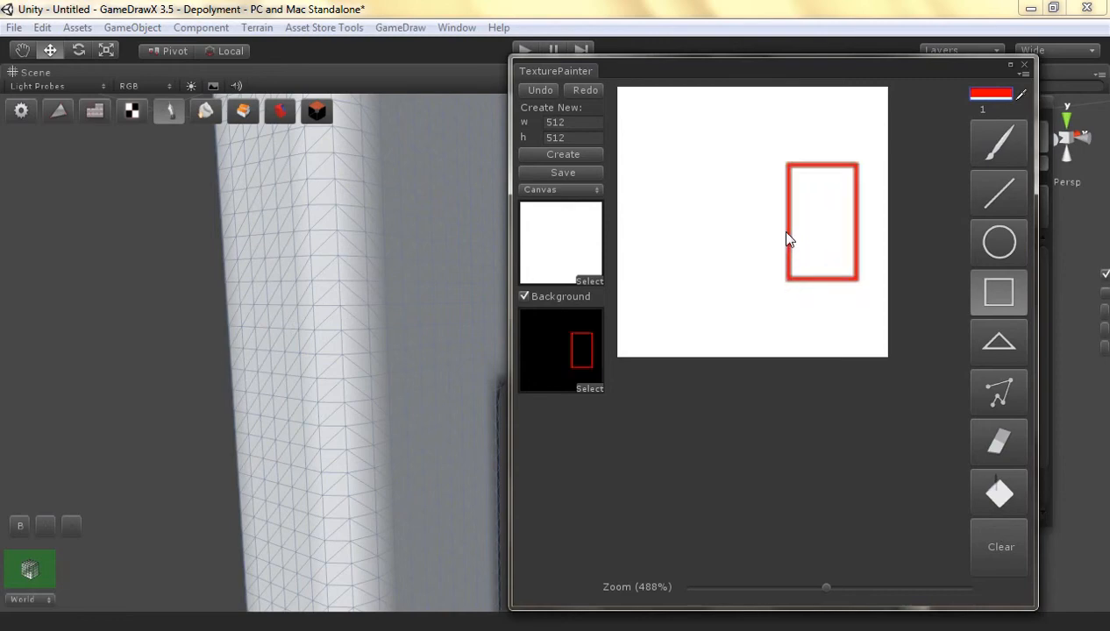
{"action": "left_click_drag", "start_coordinate": [785, 220], "coordinate": [665, 250]}
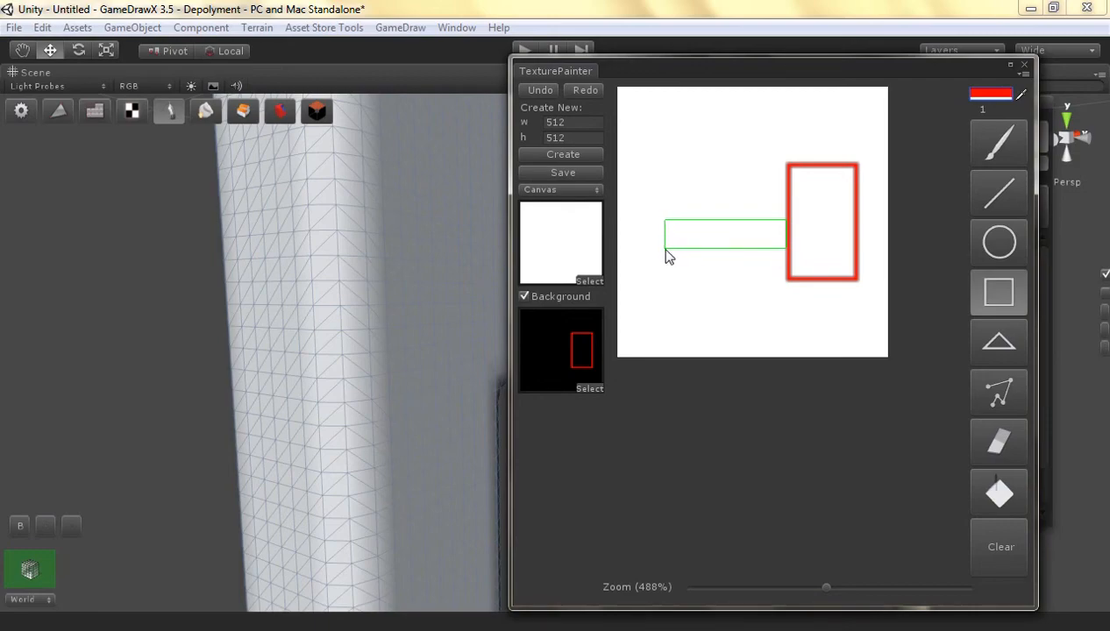
{"action": "left_click_drag", "start_coordinate": [666, 250], "coordinate": [633, 248]}
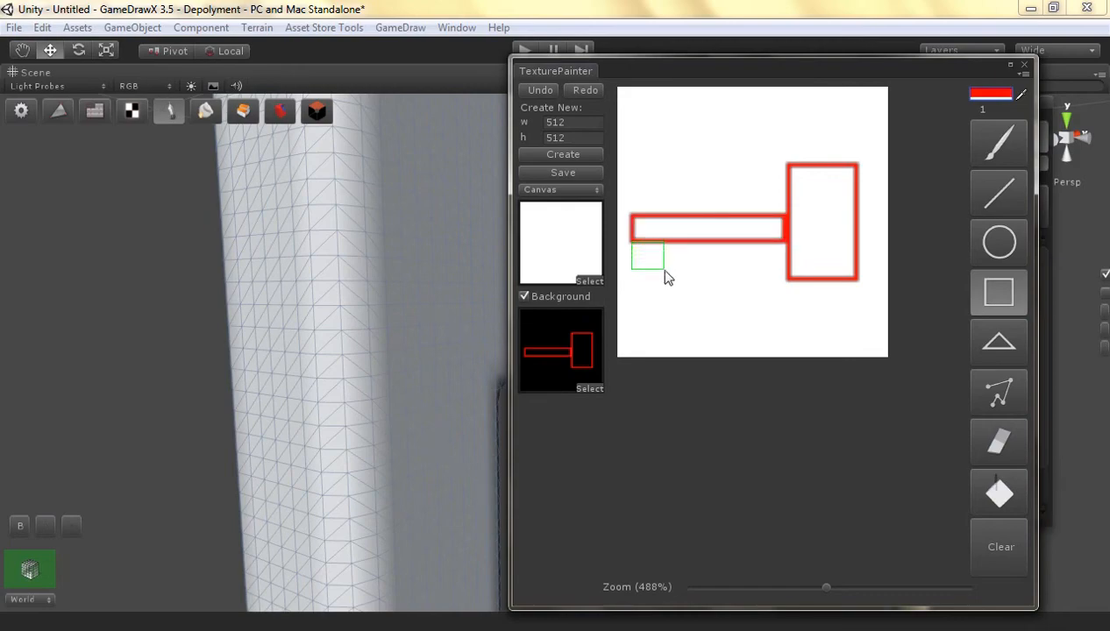
Clear the Front canvas and draw a large red-filled rectangle covering most of it
{"action": "left_click_drag", "start_coordinate": [664, 277], "coordinate": [665, 277]}
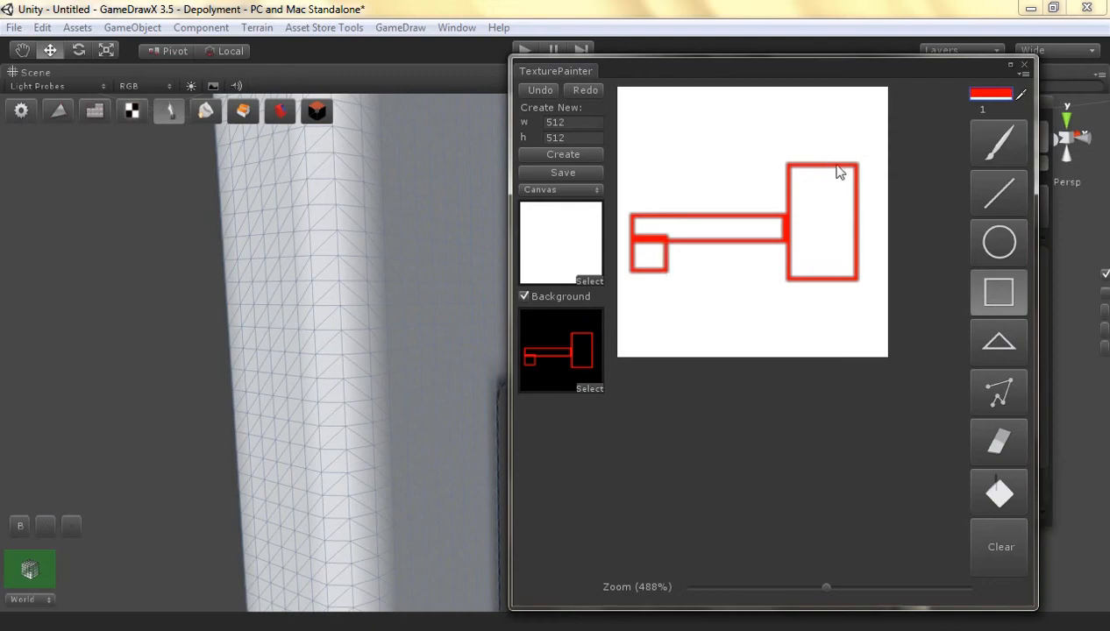
{"action": "left_click", "coordinate": [995, 545]}
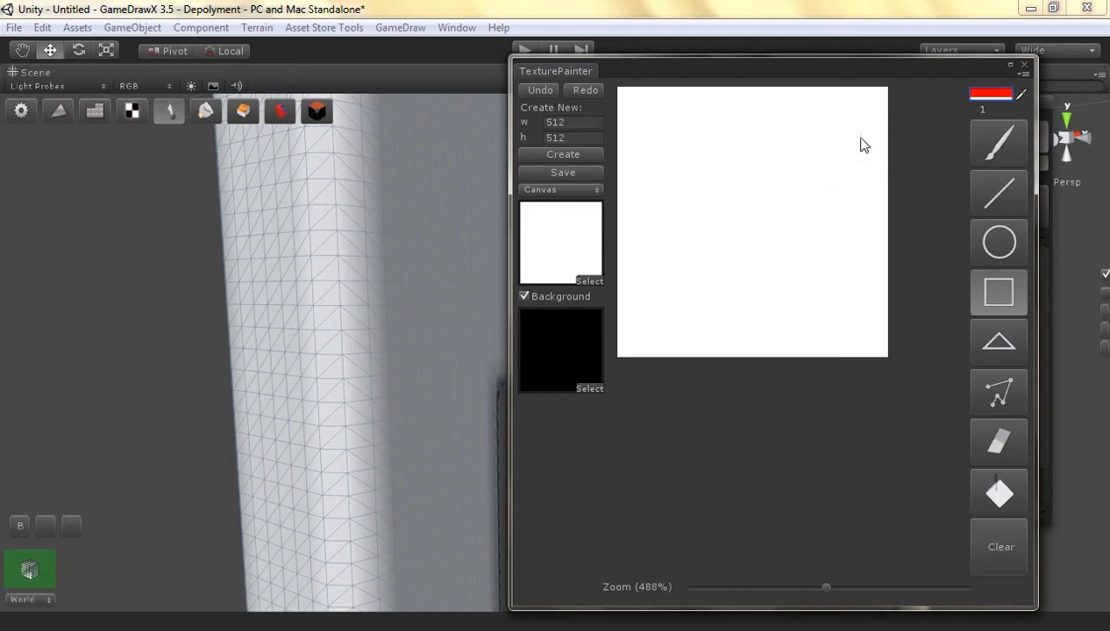
{"action": "mouse_move", "coordinate": [857, 104]}
{"action": "left_mouse_down"}
{"action": "mouse_move", "coordinate": [635, 318]}
{"action": "mouse_move", "coordinate": [628, 338]}
{"action": "left_mouse_up"}
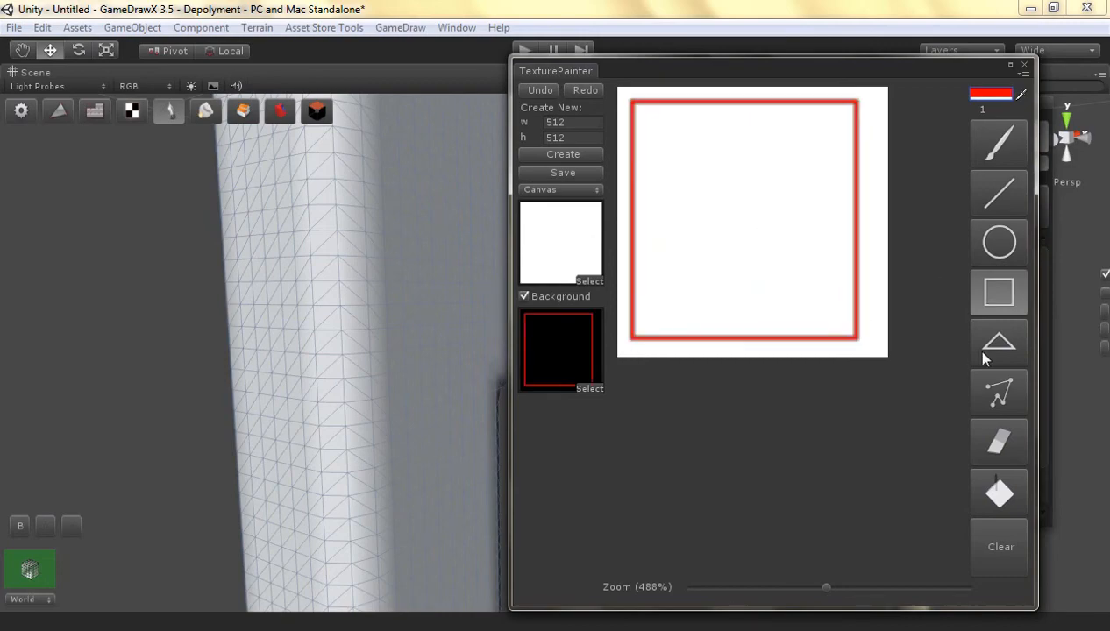
{"action": "left_click", "coordinate": [998, 493]}
{"action": "left_click", "coordinate": [716, 274]}
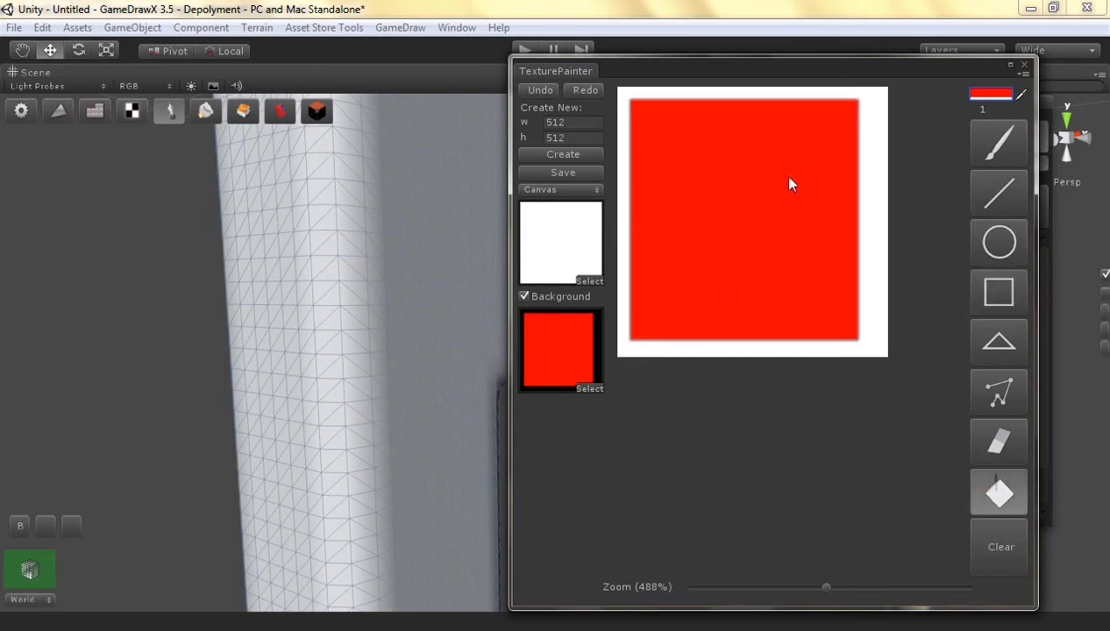
{"action": "left_click", "coordinate": [1023, 64]}
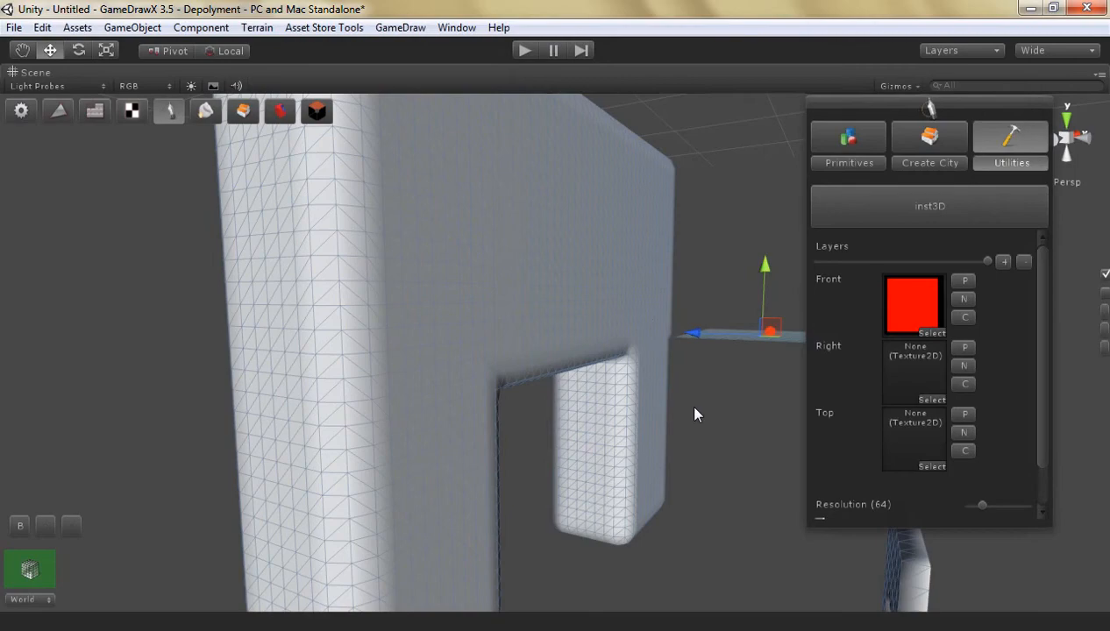
Create a cleared Right texture with background enabled and outline a chair profile from a tall red rectangle, a horizontal bar and a short front leg
{"action": "left_click", "coordinate": [959, 366]}
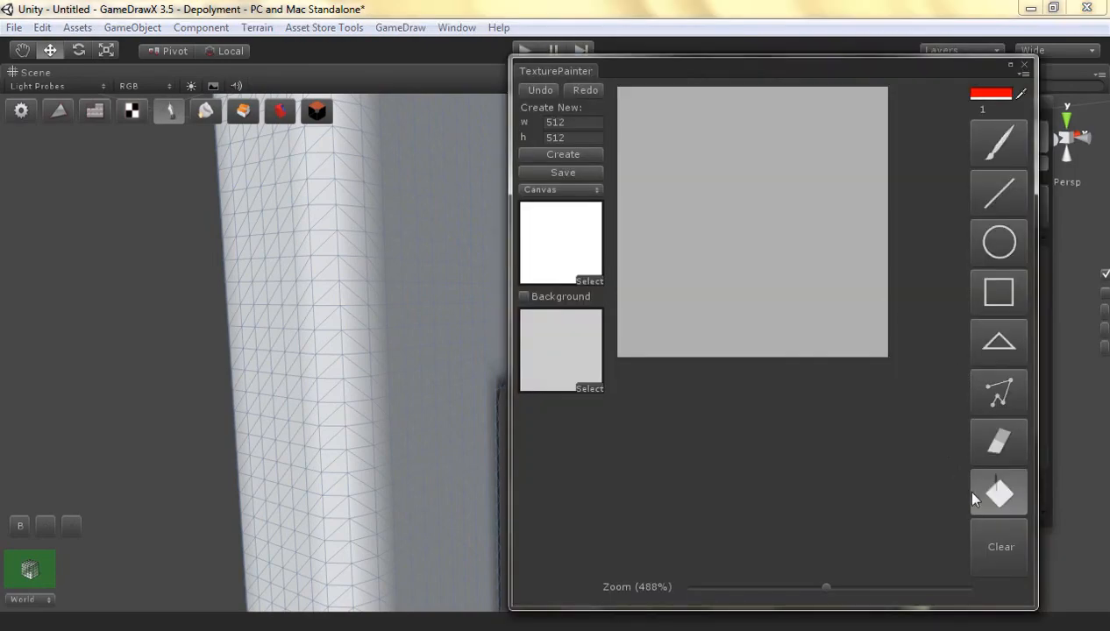
{"action": "left_click", "coordinate": [976, 531]}
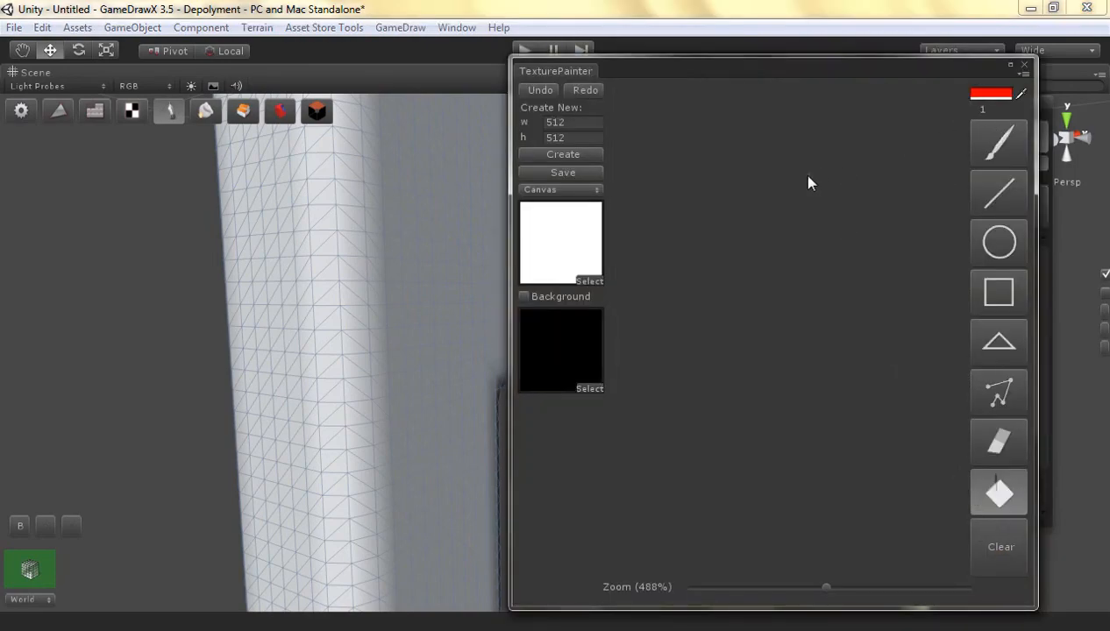
{"action": "left_click", "coordinate": [977, 282]}
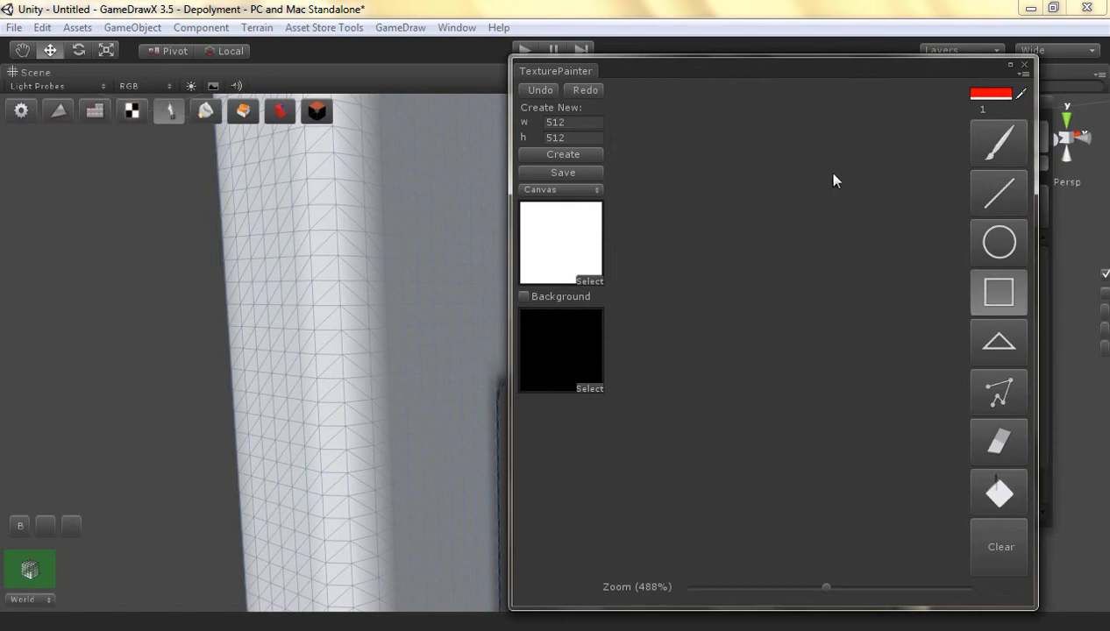
{"action": "left_click", "coordinate": [524, 296]}
{"action": "left_click_drag", "start_coordinate": [843, 139], "coordinate": [788, 313]}
{"action": "left_click_drag", "start_coordinate": [786, 226], "coordinate": [688, 323]}
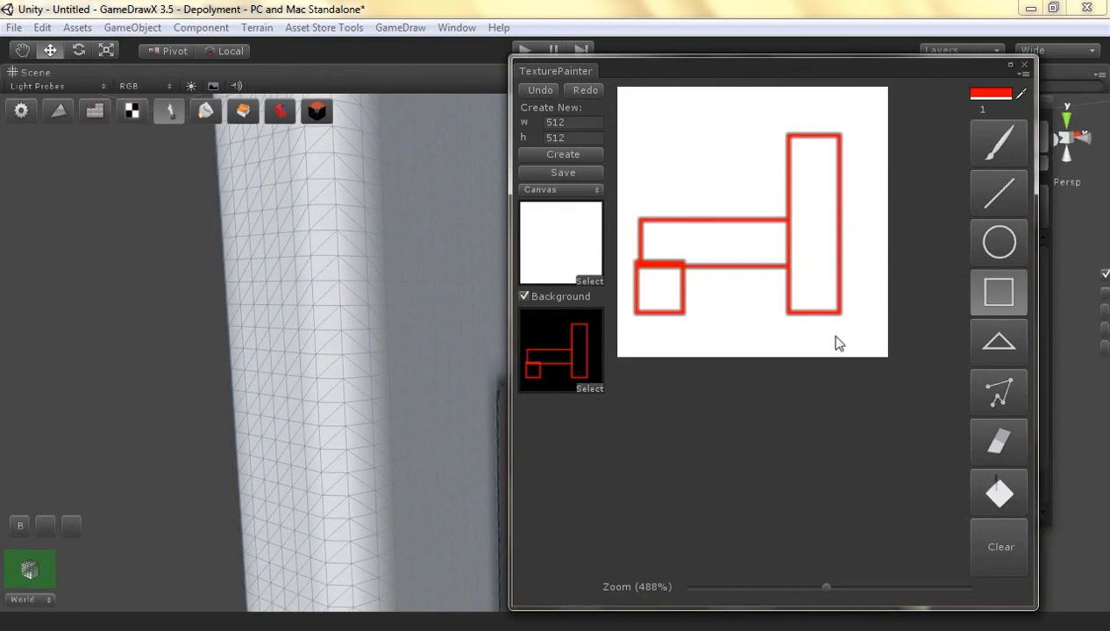
Fill the three rectangles of the Right chair profile with red and close the texture painter
{"action": "left_click", "coordinate": [995, 443]}
{"action": "left_click", "coordinate": [991, 488]}
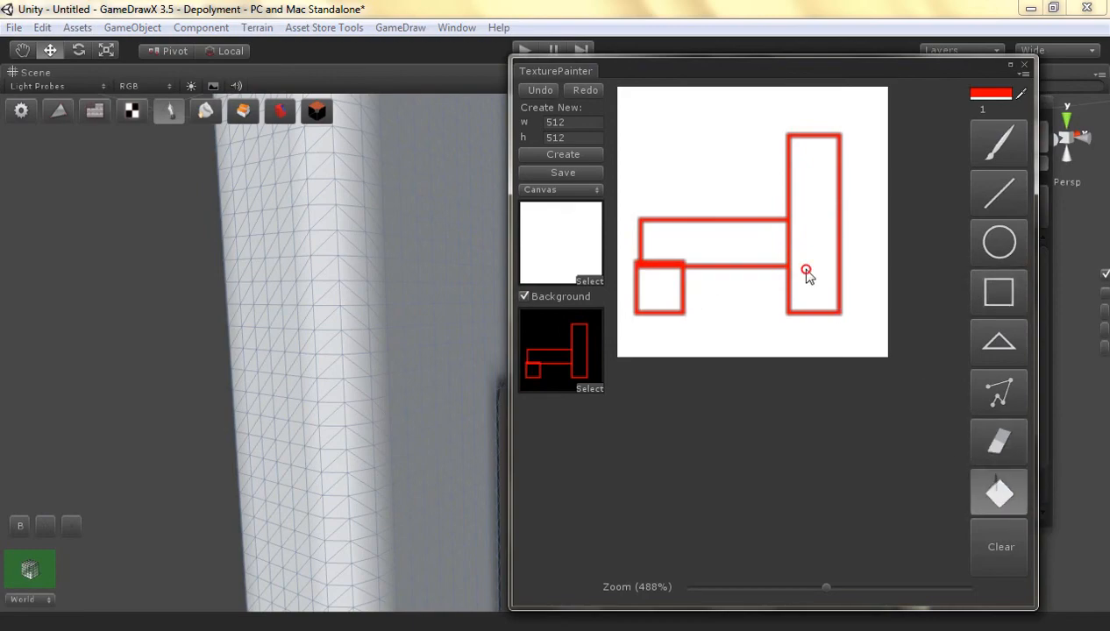
{"action": "left_click", "coordinate": [810, 275]}
{"action": "left_click", "coordinate": [701, 241]}
{"action": "left_click", "coordinate": [664, 285]}
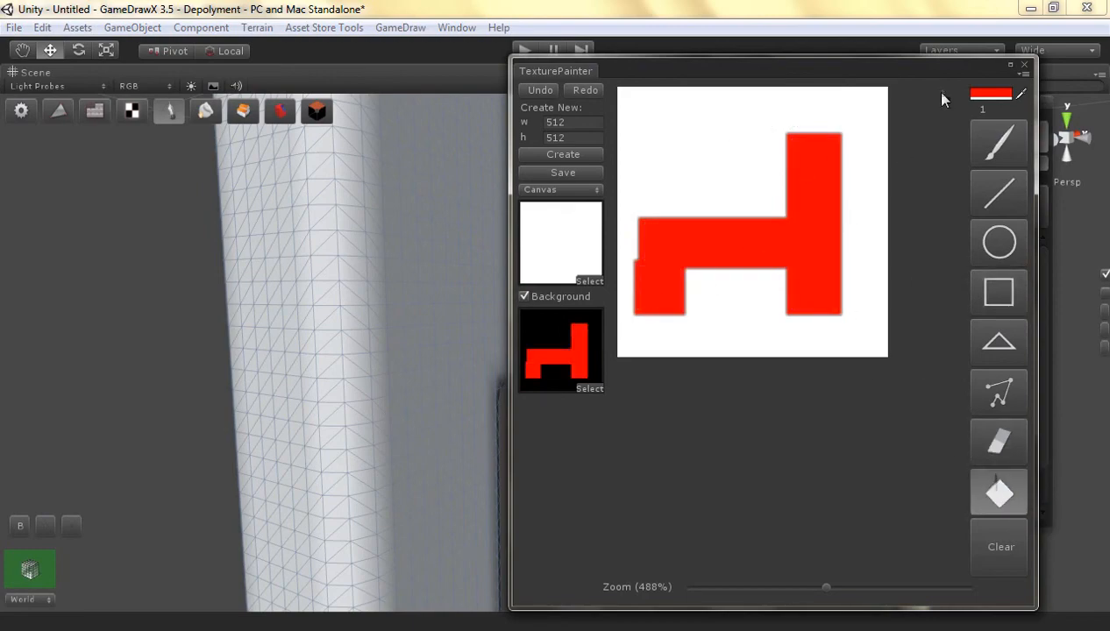
{"action": "left_click", "coordinate": [1022, 66]}
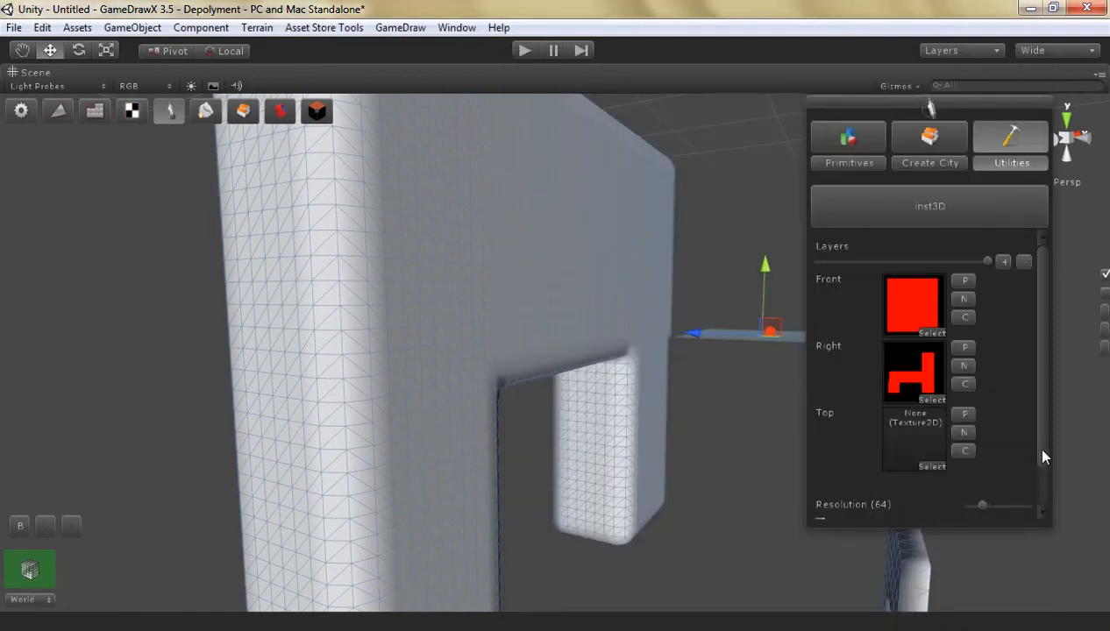
Turn off Optimize and generate the model from the Front and Right textures at resolution 64 with Sharp corners
{"action": "left_click_drag", "start_coordinate": [1043, 456], "coordinate": [1038, 506]}
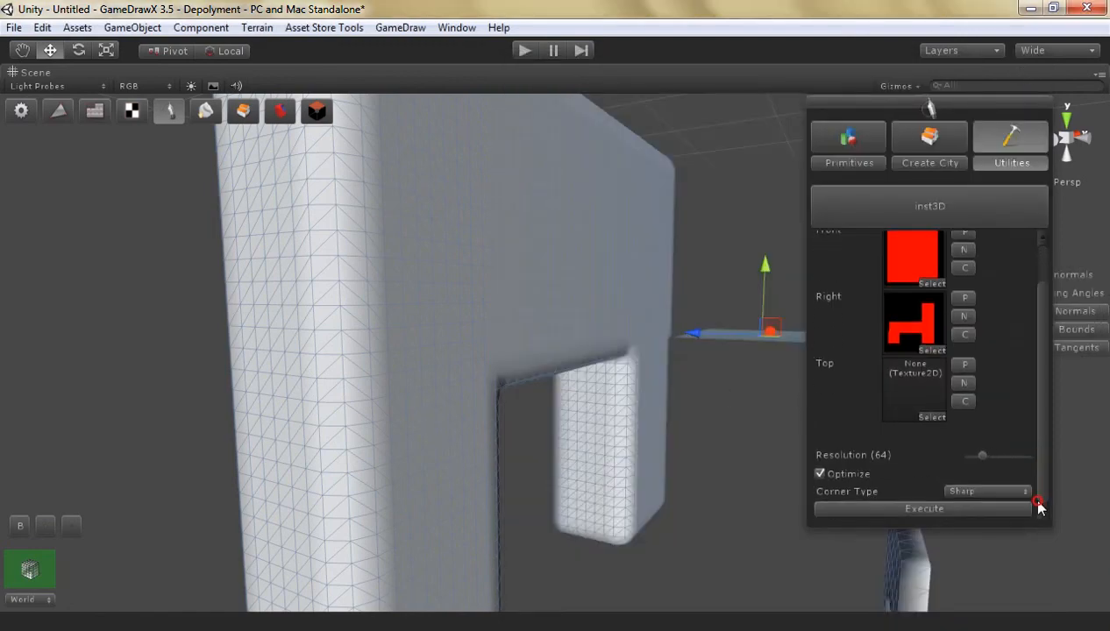
{"action": "left_click", "coordinate": [847, 476]}
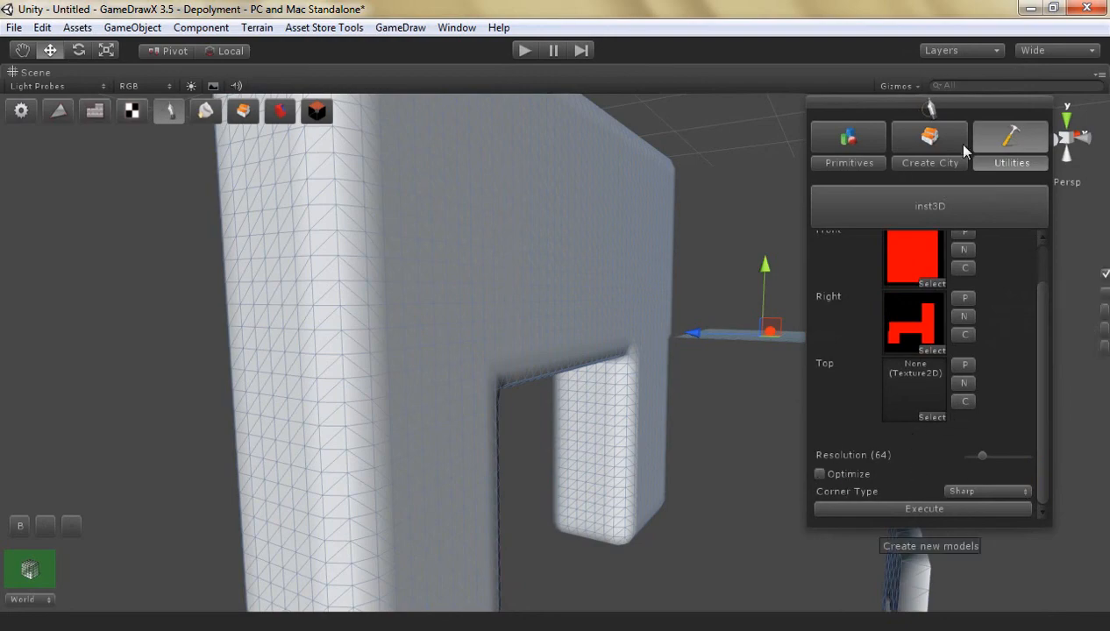
{"action": "left_click", "coordinate": [943, 512]}
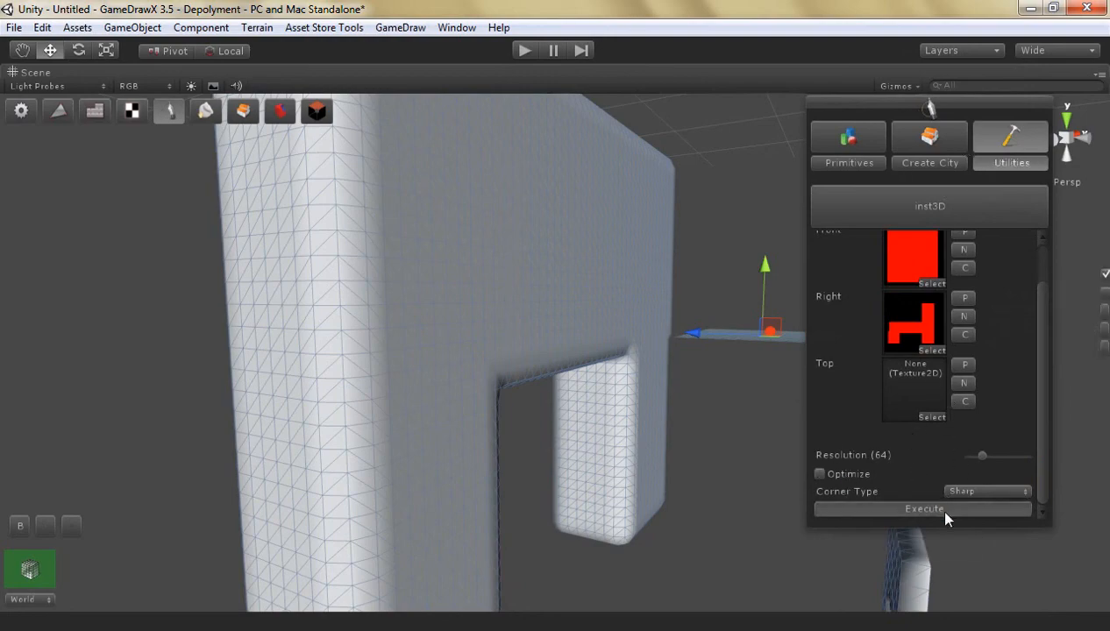
{"action": "scroll", "coordinate": [489, 441], "scroll_direction": "down", "scroll_amount": 5}
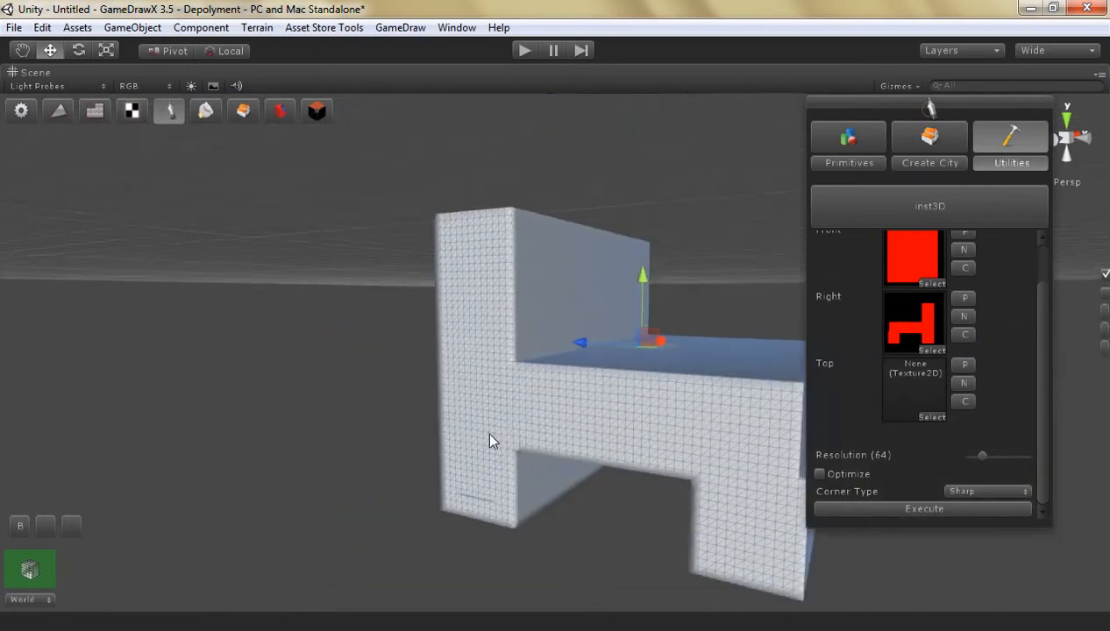
Leave mesh editing and move the generated chair along its Z axis, clear of the older models
{"action": "mouse_move", "coordinate": [574, 345]}
{"action": "left_mouse_down"}
{"action": "mouse_move", "coordinate": [609, 349]}
{"action": "mouse_move", "coordinate": [570, 344]}
{"action": "left_mouse_up"}
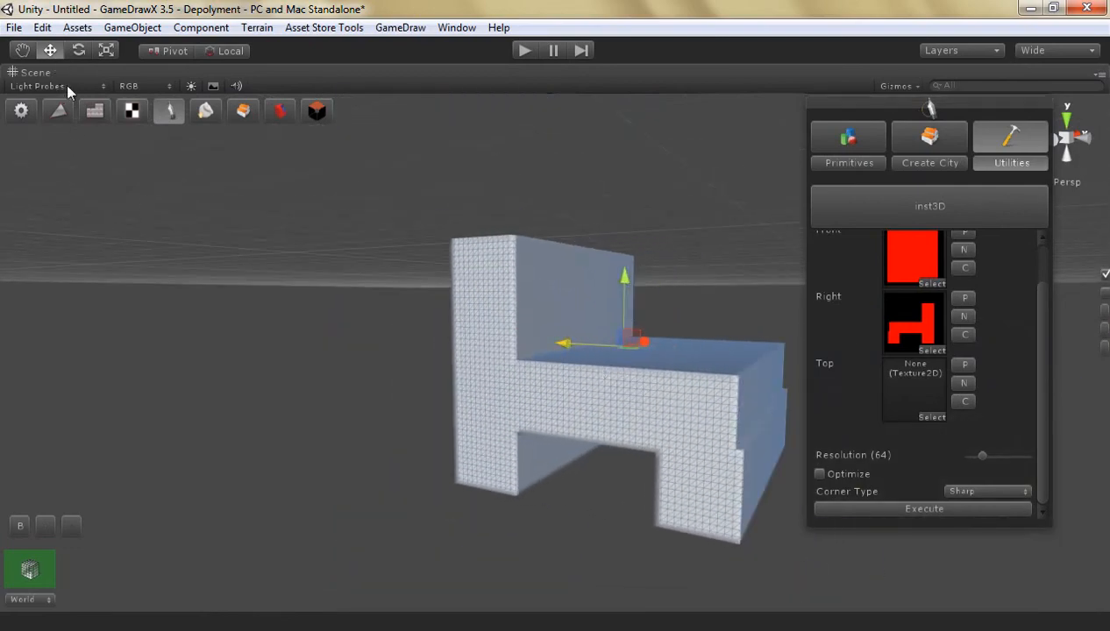
{"action": "left_click", "coordinate": [316, 111]}
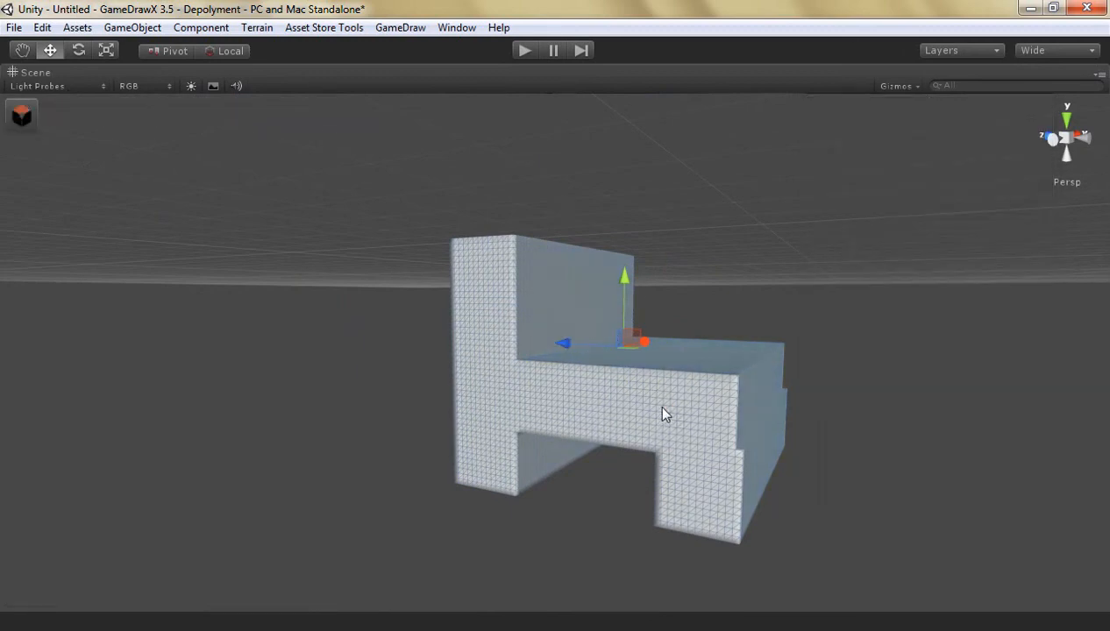
{"action": "left_click_drag", "start_coordinate": [572, 350], "coordinate": [378, 386]}
Delete the older large and small arch-shaped models from the scene
{"action": "left_click", "coordinate": [496, 368]}
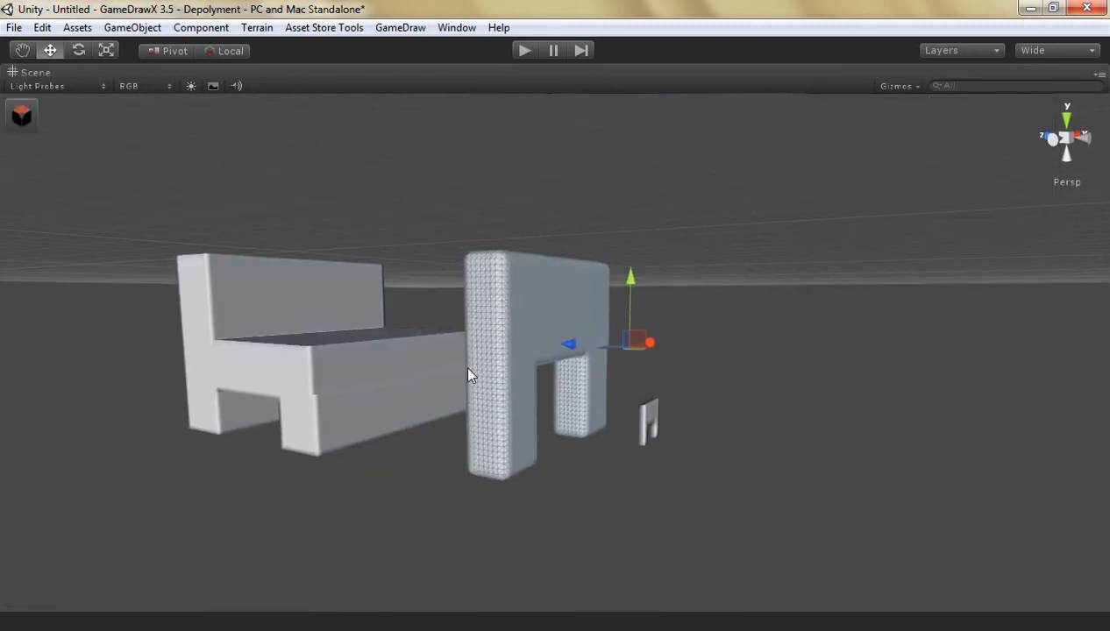
{"action": "key", "text": "f"}
{"action": "key", "text": "Delete"}
{"action": "left_click", "coordinate": [682, 426]}
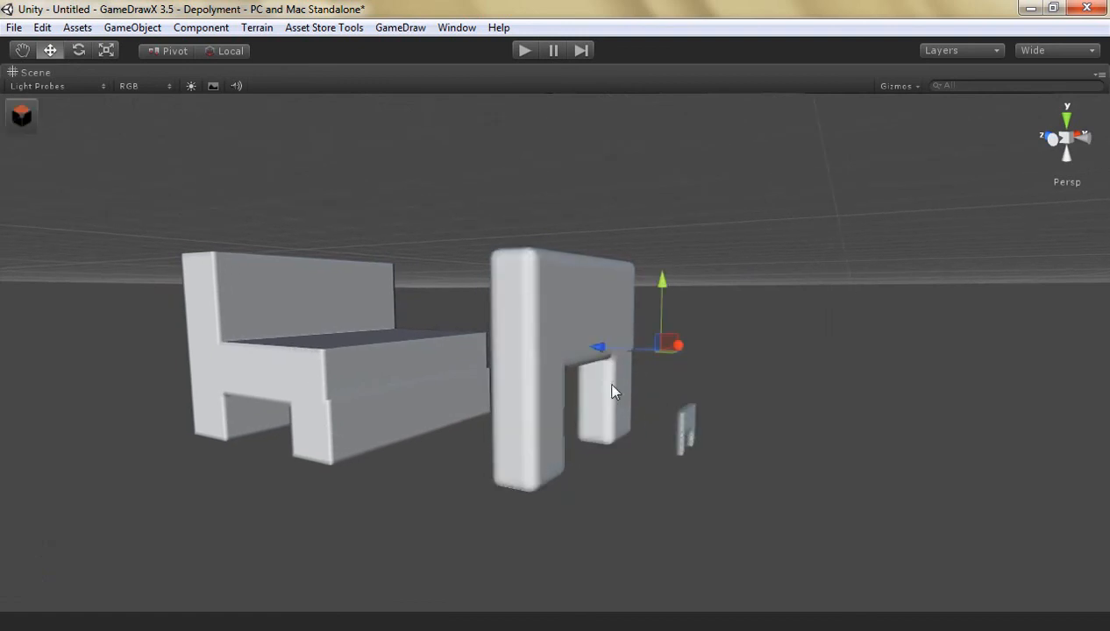
{"action": "key", "text": "Delete"}
{"action": "left_click", "coordinate": [538, 354]}
{"action": "key", "text": "Delete"}
Reopen mesh editing on the chair, enable Optimize and generate another Sharp-cornered model at resolution 64 from the same textures
{"action": "left_click", "coordinate": [343, 384]}
{"action": "scroll", "coordinate": [342, 383], "scroll_direction": "up", "scroll_amount": 3}
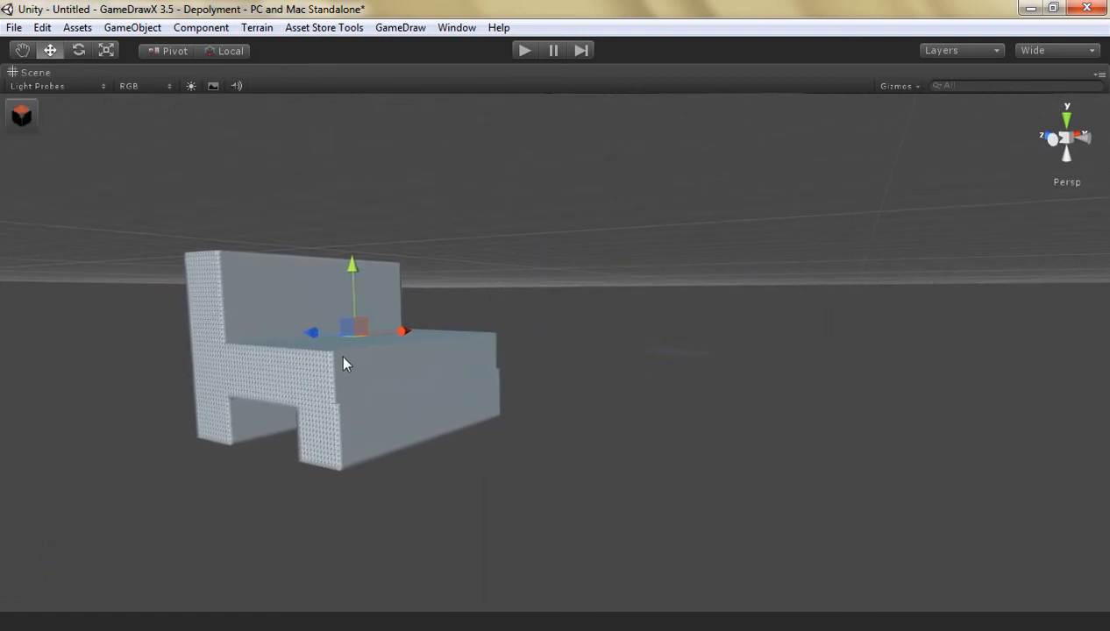
{"action": "key", "text": "Up"}
{"action": "key", "text": "Left"}
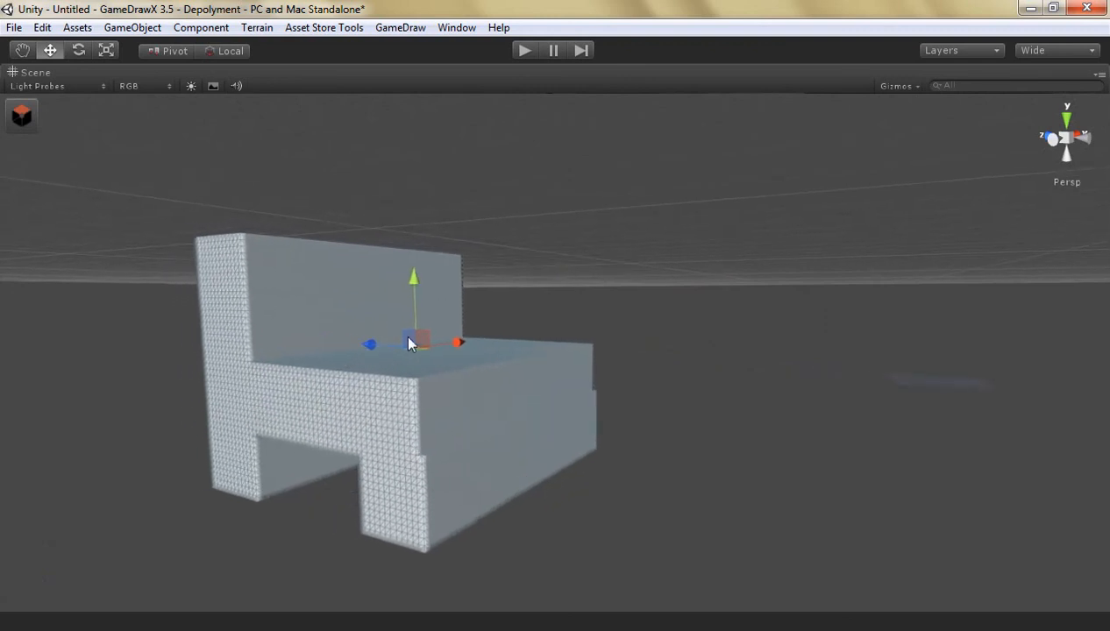
{"action": "key", "text": "Tab"}
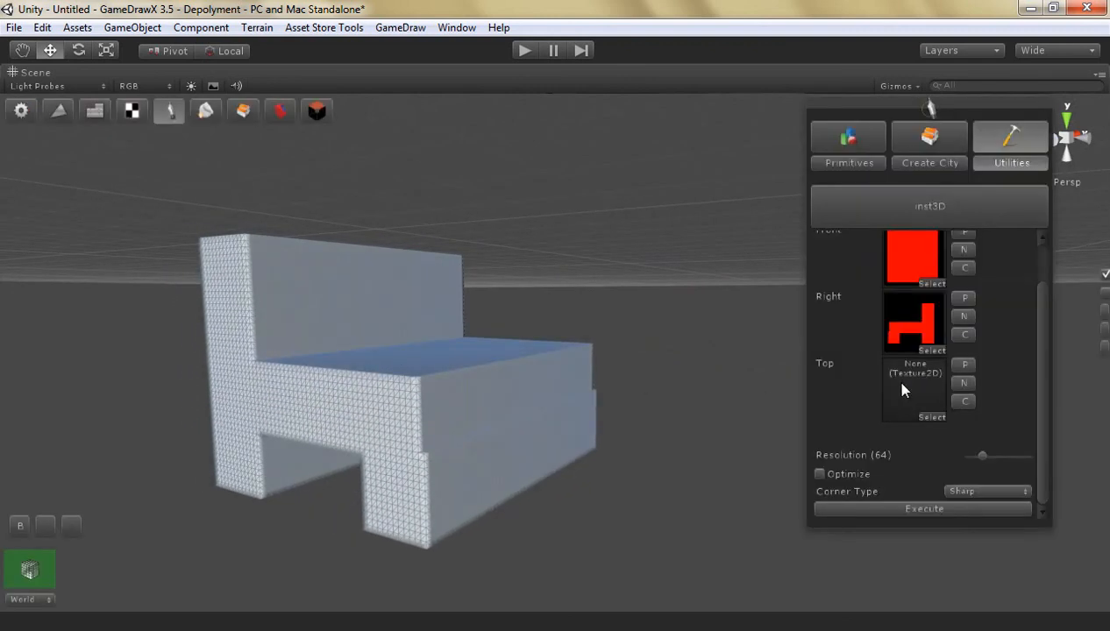
{"action": "left_click", "coordinate": [829, 474]}
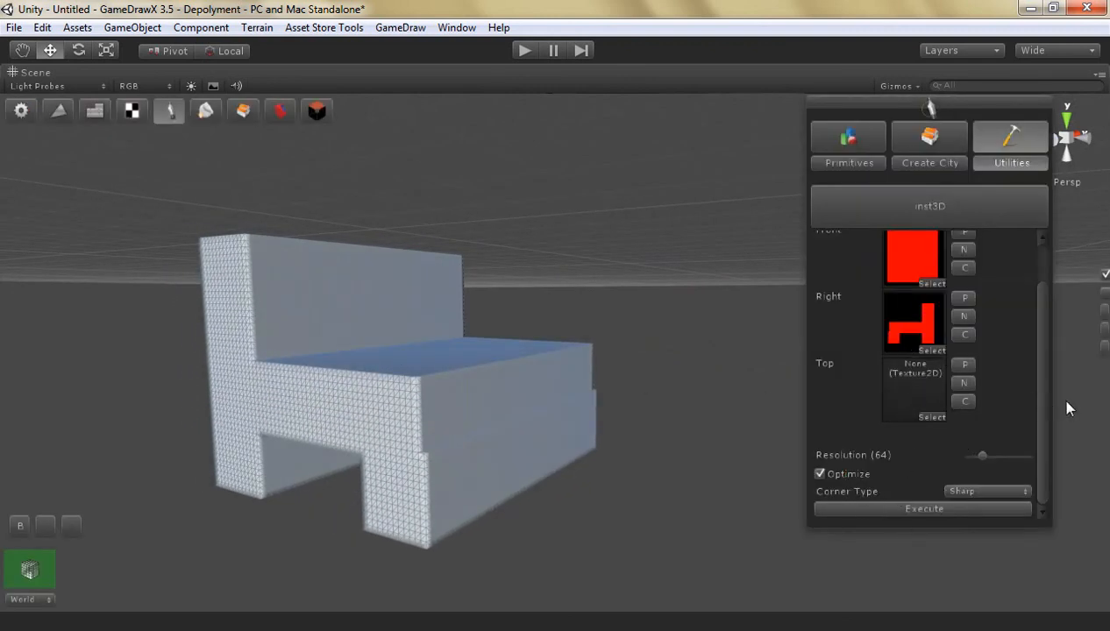
{"action": "left_click_drag", "start_coordinate": [1041, 362], "coordinate": [1046, 429]}
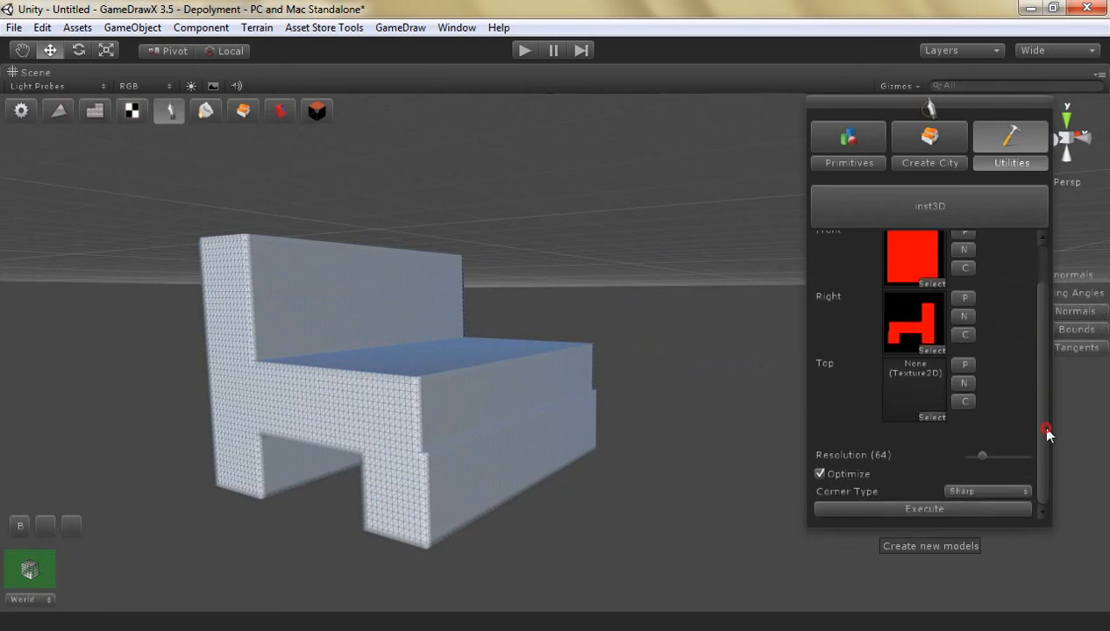
{"action": "left_click", "coordinate": [928, 510]}
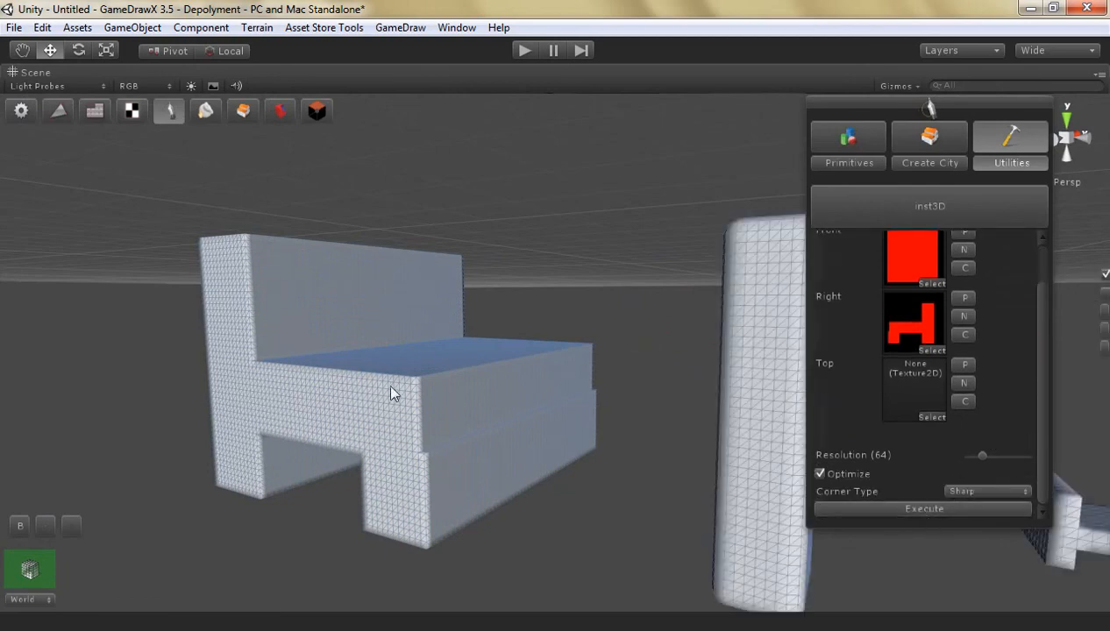
Examine the optimized chair's wireframe up close and display its vertex and face counts
{"action": "scroll", "coordinate": [639, 404], "scroll_direction": "down", "scroll_amount": 5}
{"action": "scroll", "coordinate": [639, 403], "scroll_direction": "down", "scroll_amount": 3}
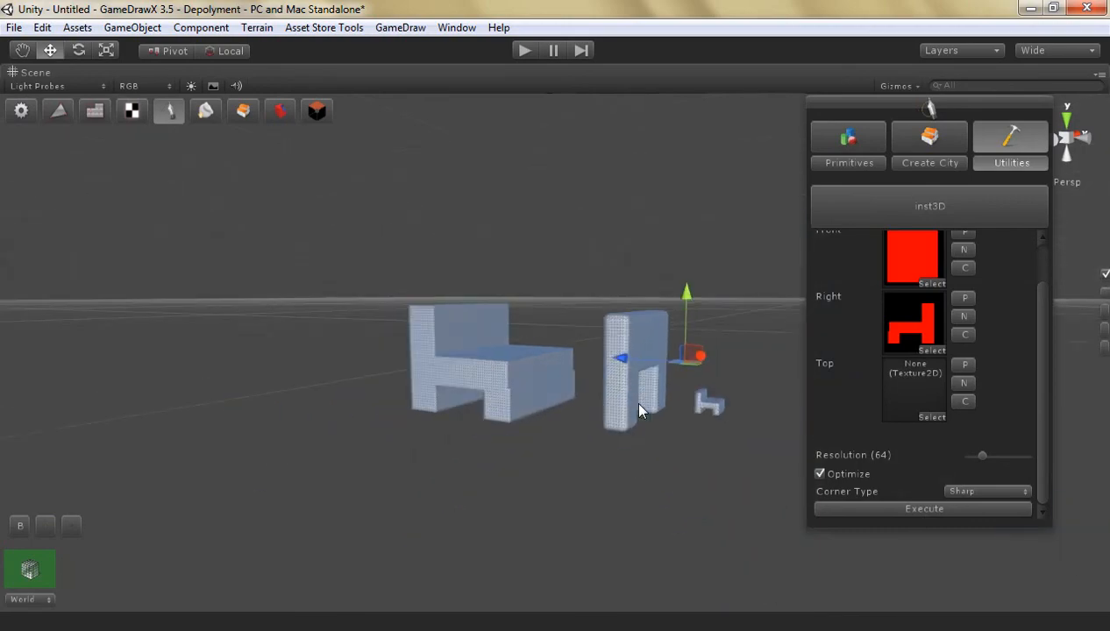
{"action": "scroll", "coordinate": [692, 416], "scroll_direction": "up", "scroll_amount": 2}
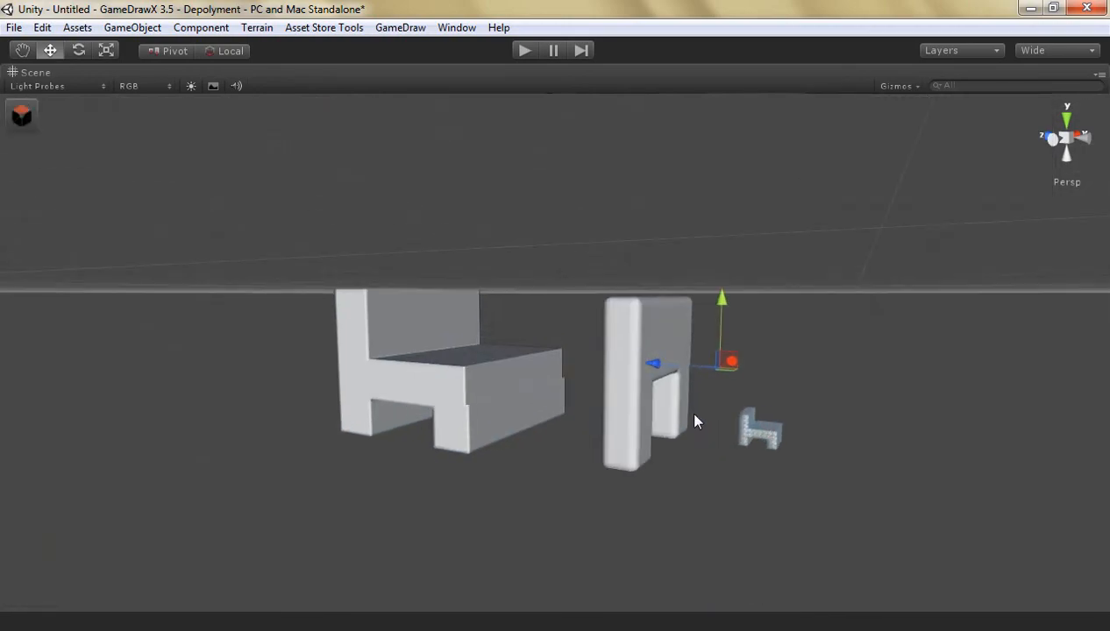
{"action": "scroll", "coordinate": [685, 409], "scroll_direction": "up", "scroll_amount": 10}
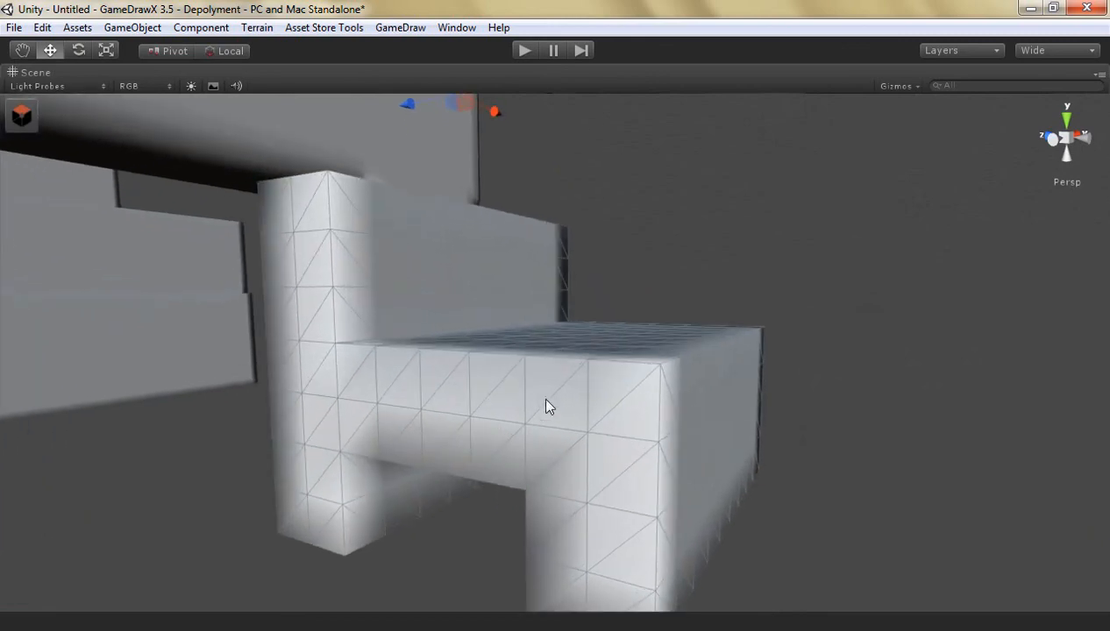
{"action": "scroll", "coordinate": [546, 399], "scroll_direction": "down", "scroll_amount": 5}
{"action": "right_click_drag", "start_coordinate": [539, 350], "coordinate": [500, 347]}
{"action": "scroll", "coordinate": [501, 347], "scroll_direction": "up", "scroll_amount": 4}
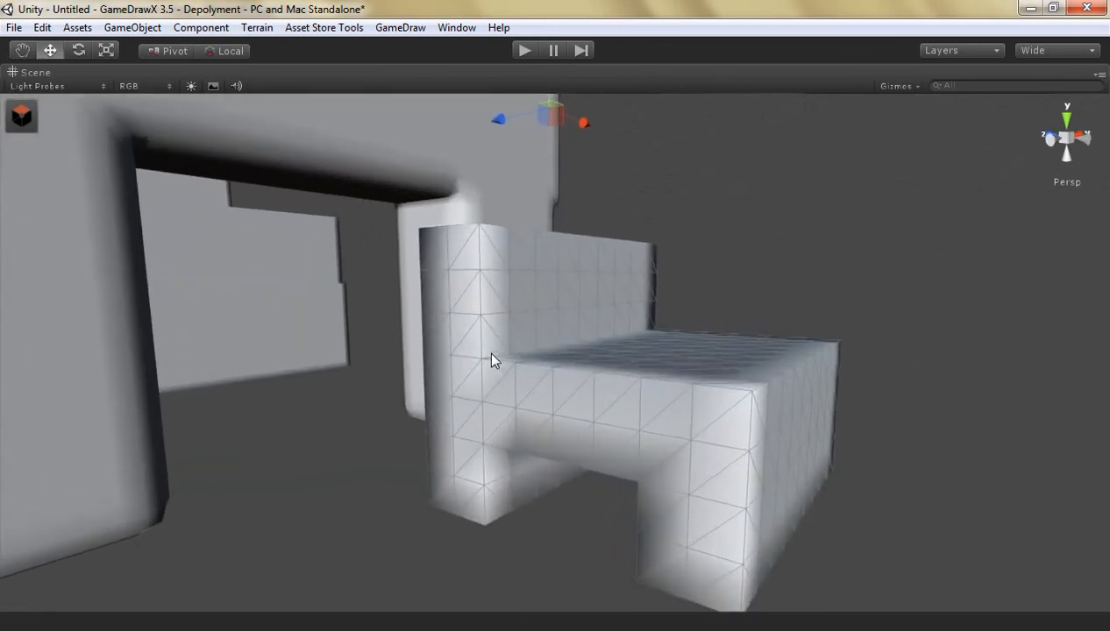
{"action": "scroll", "coordinate": [492, 360], "scroll_direction": "up", "scroll_amount": 3}
{"action": "scroll", "coordinate": [493, 361], "scroll_direction": "down", "scroll_amount": 6}
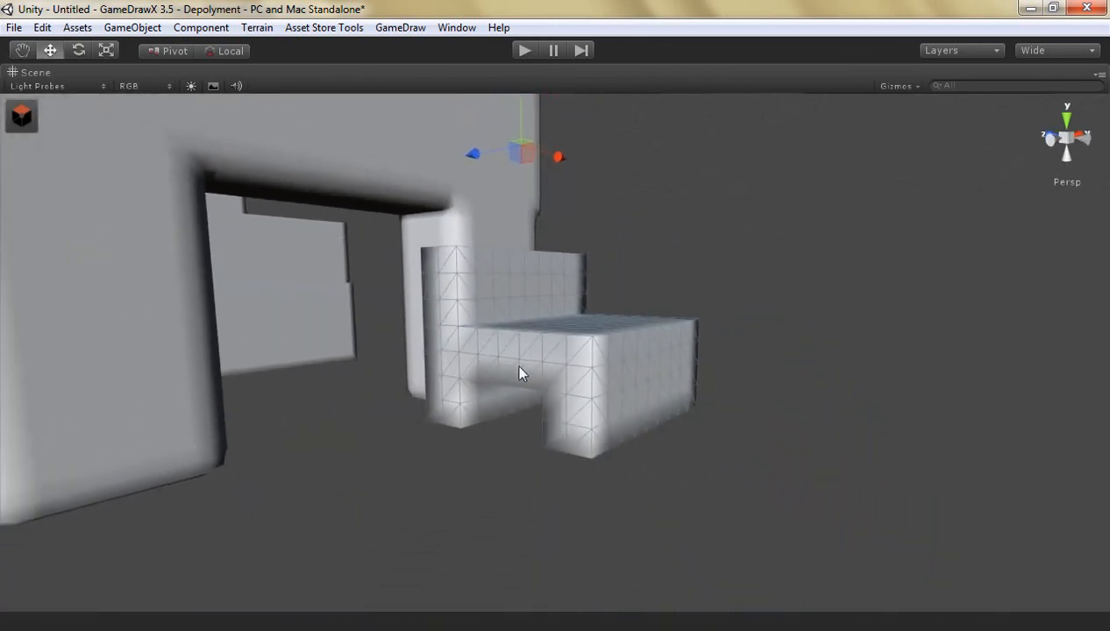
{"action": "scroll", "coordinate": [519, 366], "scroll_direction": "up", "scroll_amount": 1}
{"action": "left_click", "coordinate": [21, 121]}
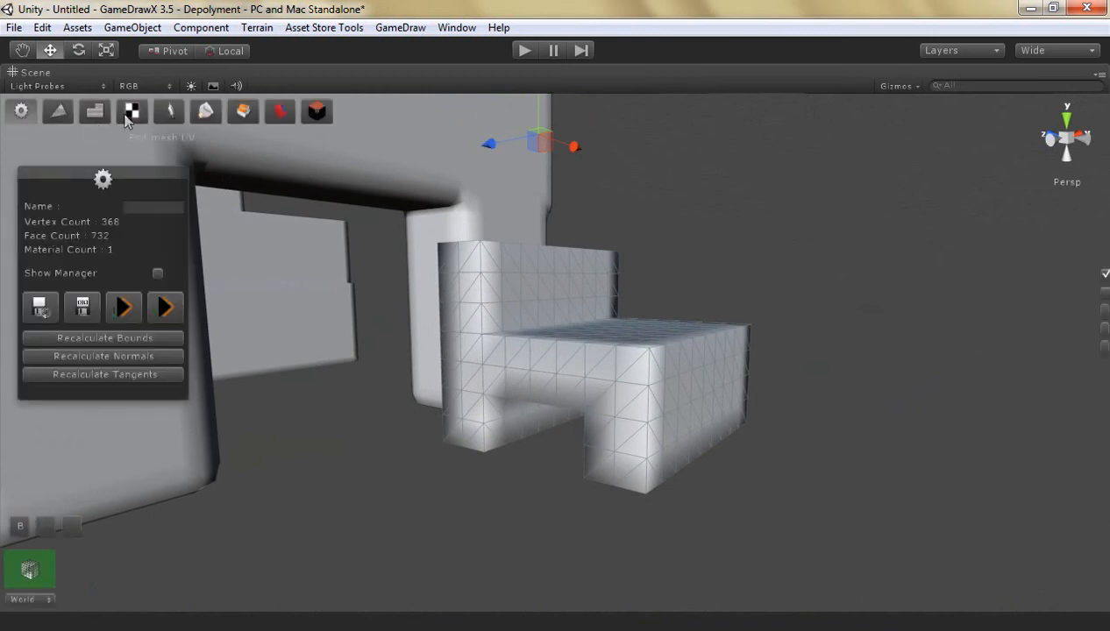